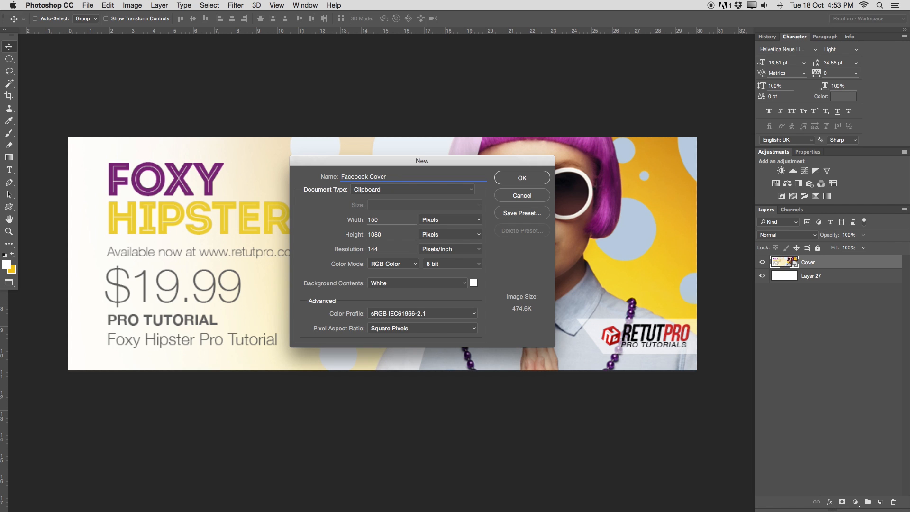
Set the new document's type to Custom and its size to 851 by 315 pixels.
{"action": "left_click", "coordinate": [384, 190]}
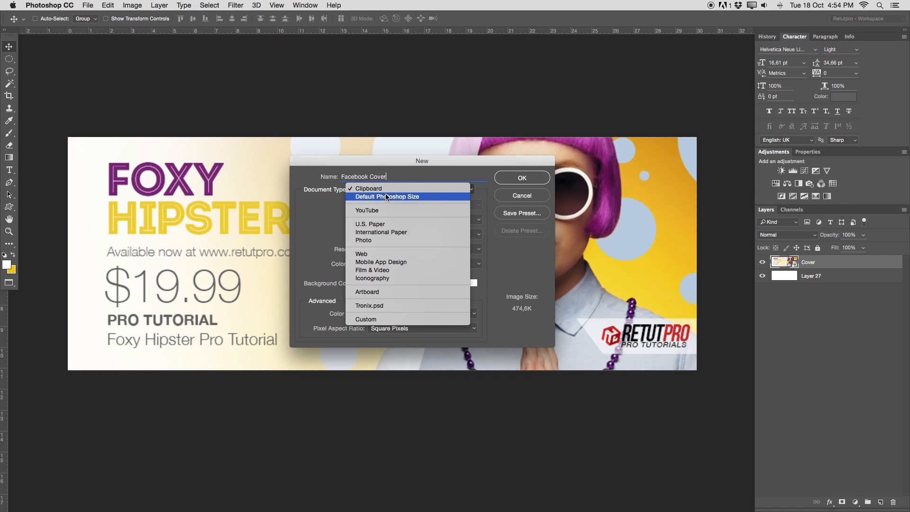
{"action": "left_click", "coordinate": [369, 320]}
{"action": "key", "text": "Tab"}
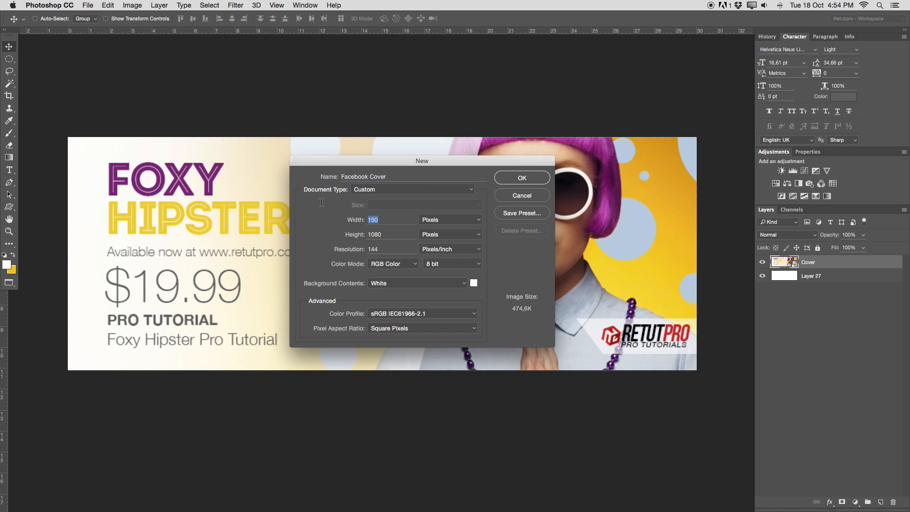
{"action": "type", "text": "851"}
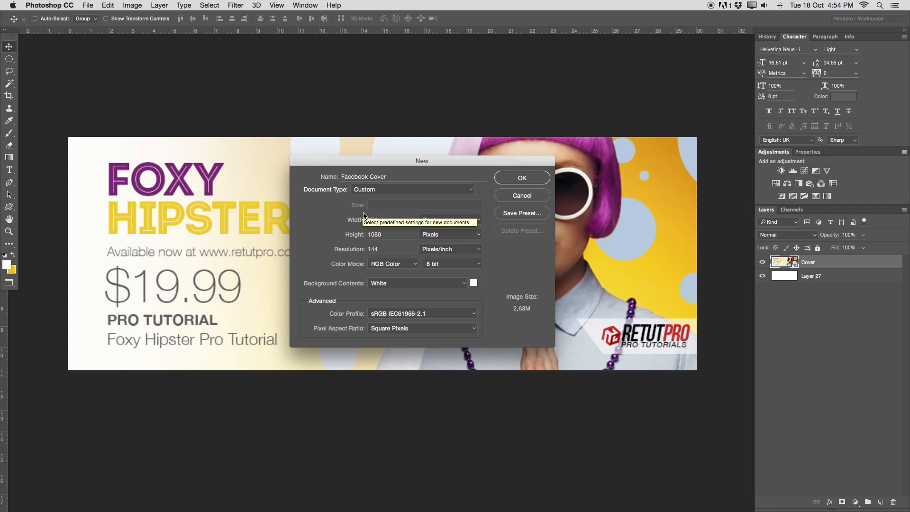
{"action": "key", "text": "Tab"}
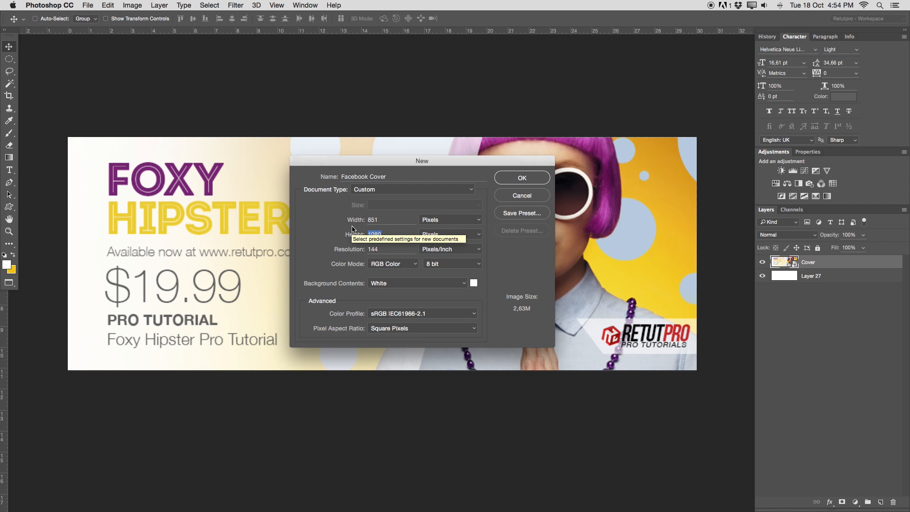
{"action": "type", "text": "315"}
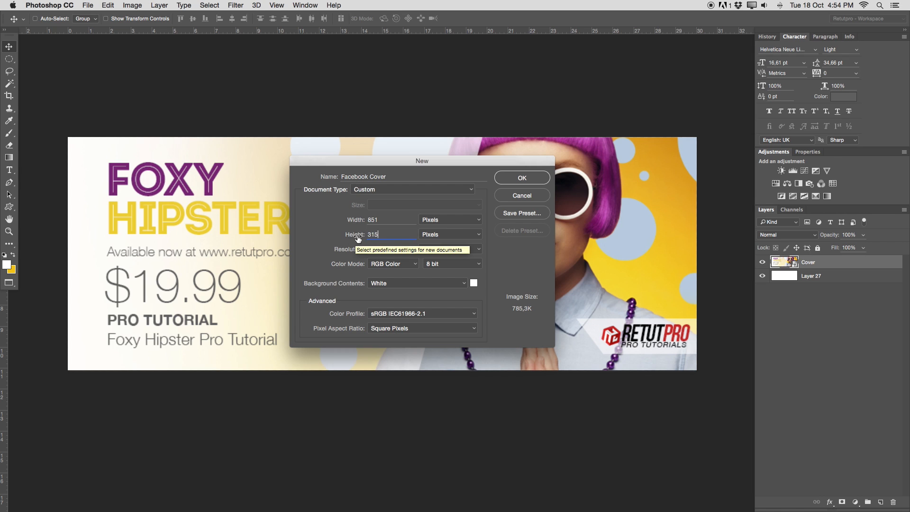
Set the resolution to 72 pixels/inch with RGB Color mode and create the Facebook Cover document.
{"action": "key", "text": "Tab"}
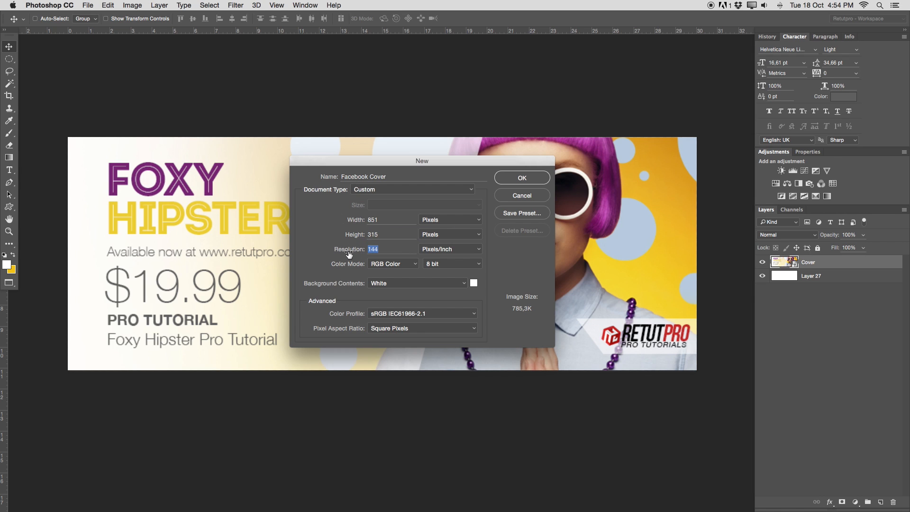
{"action": "type", "text": "72"}
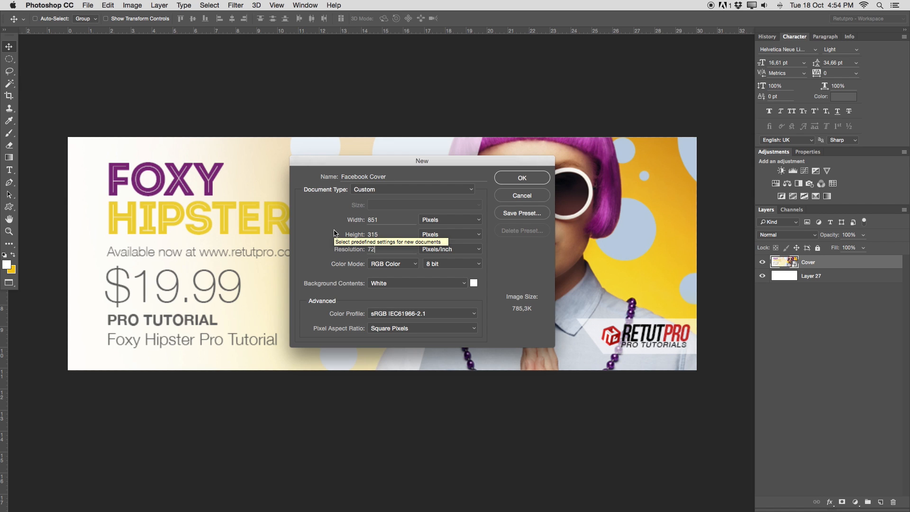
{"action": "double_click", "coordinate": [371, 249]}
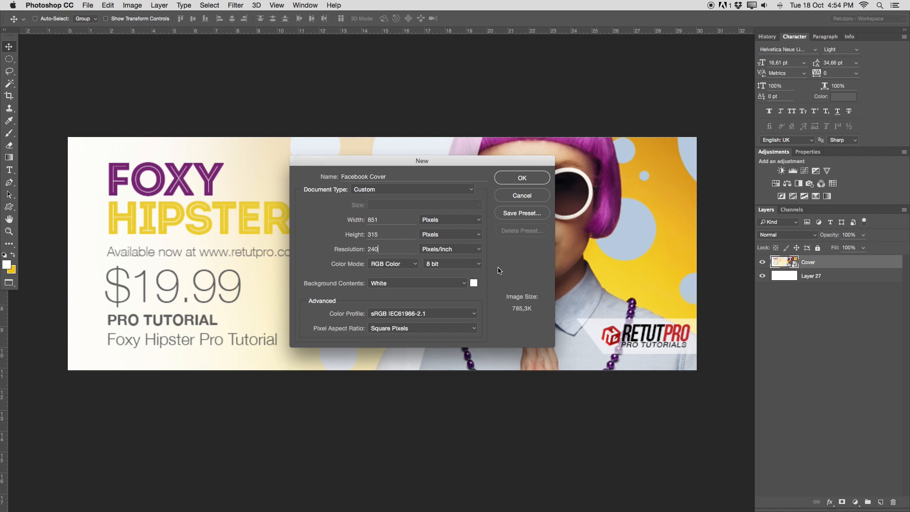
{"action": "double_click", "coordinate": [371, 249]}
{"action": "type", "text": "72"}
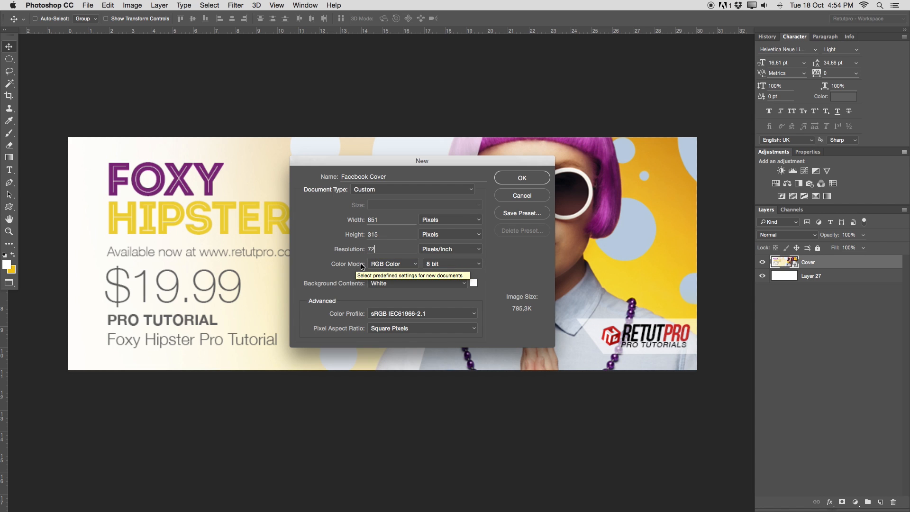
{"action": "left_click", "coordinate": [377, 264]}
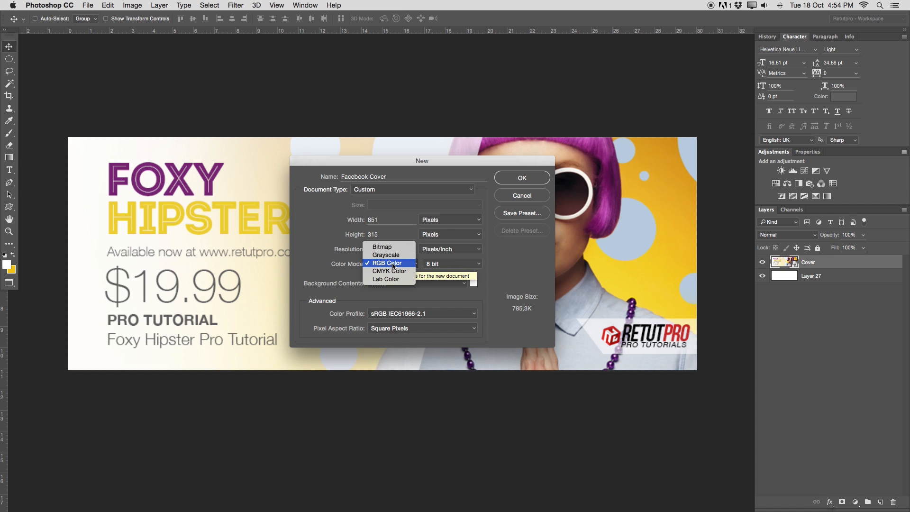
{"action": "left_click", "coordinate": [393, 265]}
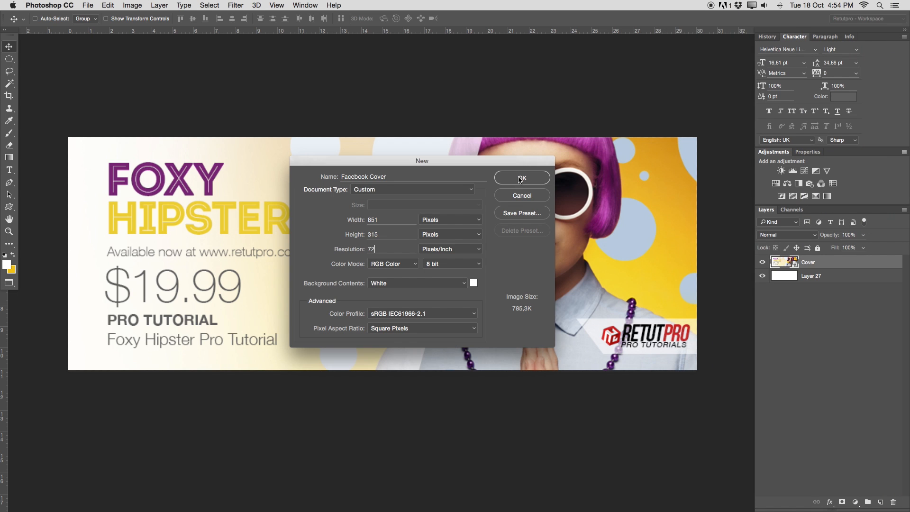
{"action": "left_click", "coordinate": [521, 178]}
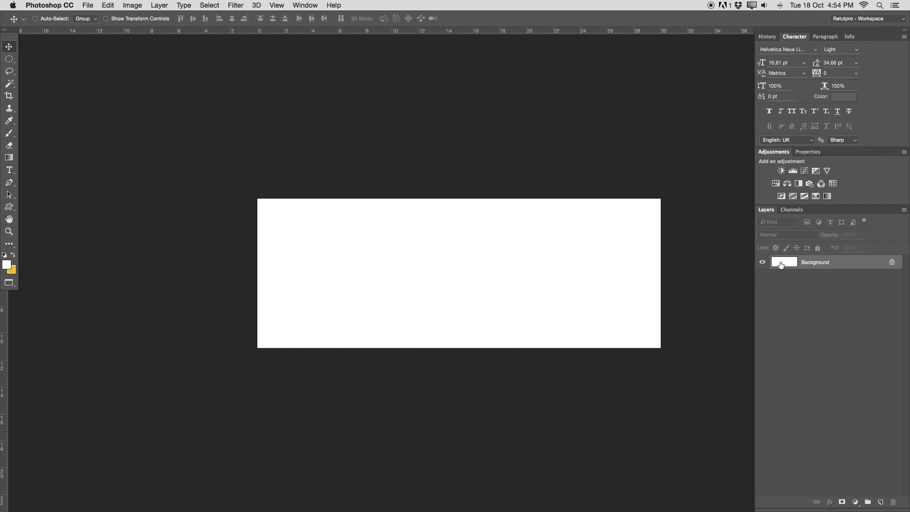
Convert the locked Background into a regular layer named "White Background".
{"action": "left_click_drag", "start_coordinate": [592, 237], "coordinate": [564, 230]}
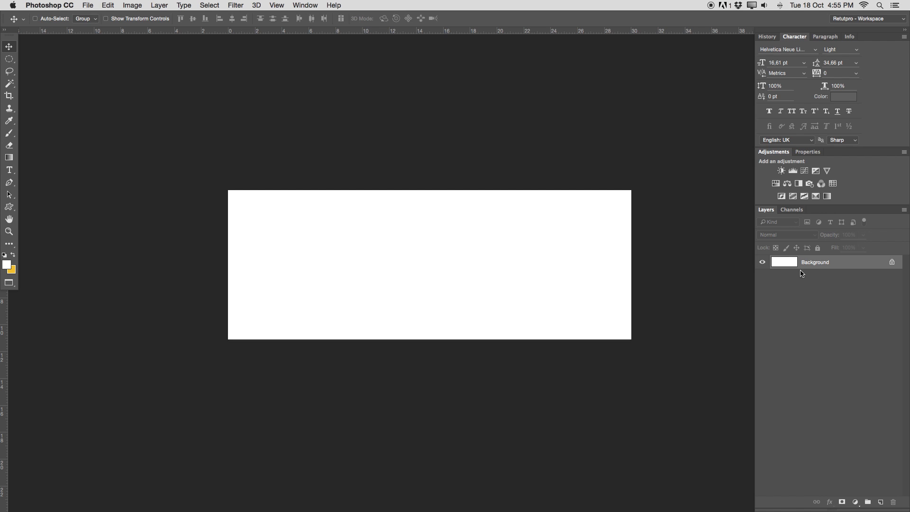
{"action": "double_click", "coordinate": [834, 263]}
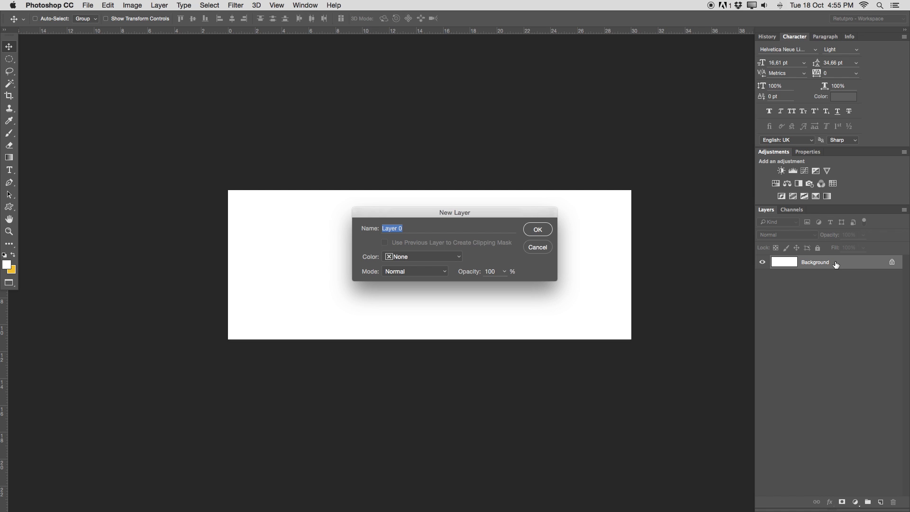
{"action": "type", "text": "Wh"}
{"action": "key", "text": "Return"}
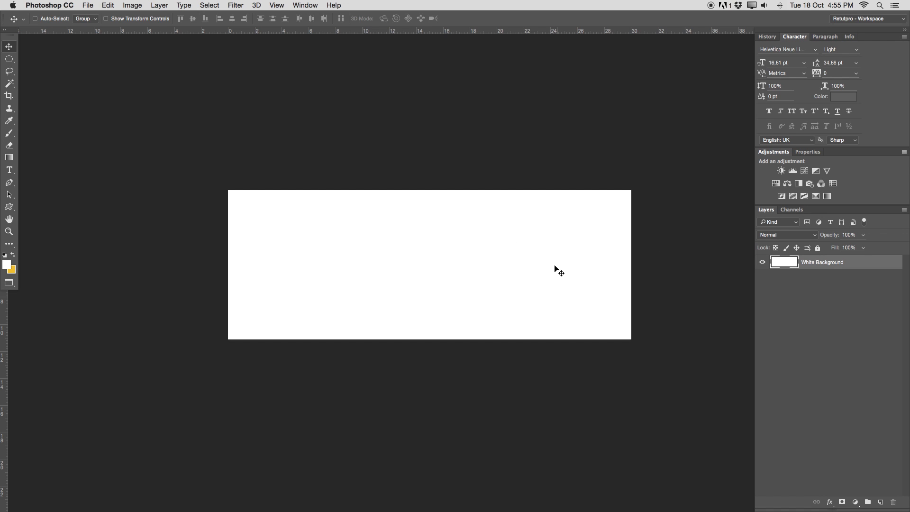
Switch to standard screen mode, show the Tronix.psd cover design and enlarge the document window.
{"action": "key", "text": "z"}
{"action": "left_click", "coordinate": [522, 261]}
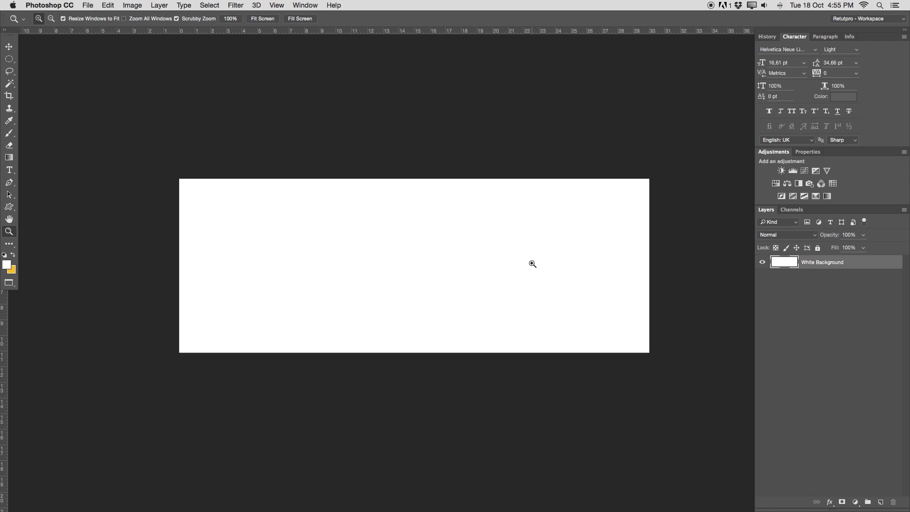
{"action": "key", "text": "f"}
{"action": "key", "text": "f"}
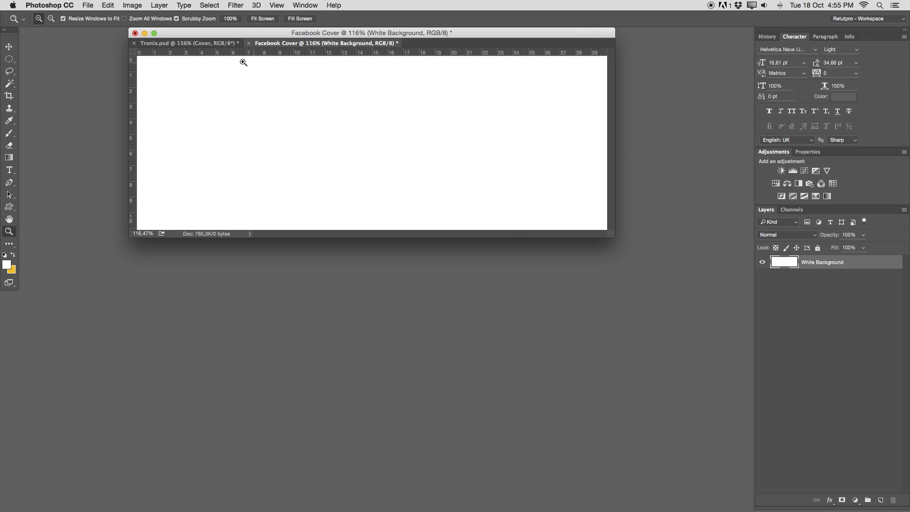
{"action": "left_click", "coordinate": [234, 47]}
{"action": "left_click_drag", "start_coordinate": [614, 239], "coordinate": [700, 379]}
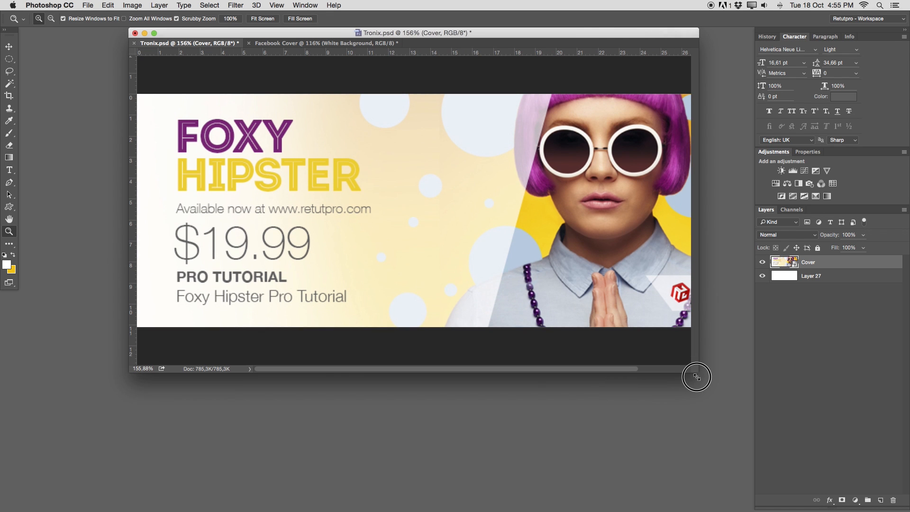
{"action": "left_click_drag", "start_coordinate": [494, 213], "coordinate": [477, 213]}
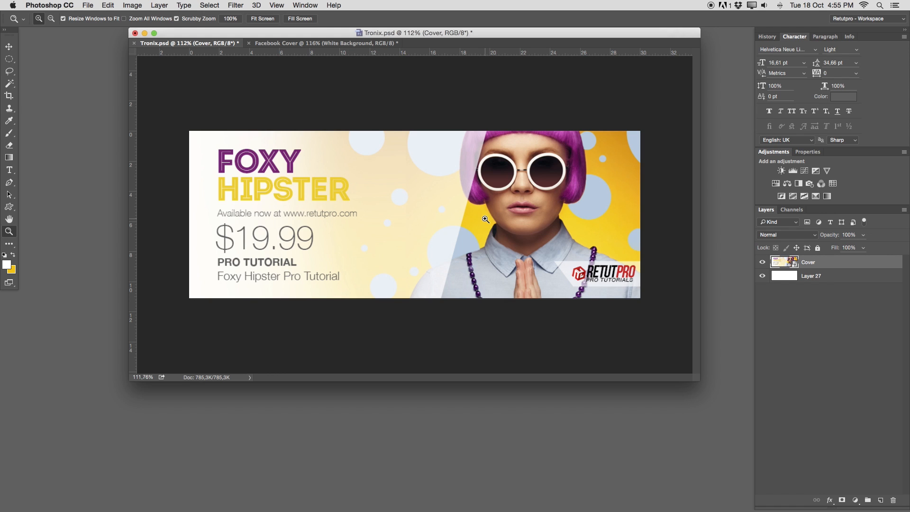
Return to the Facebook Cover document, open the image Foxy Hipster1.jpg and float it in its own window.
{"action": "left_click", "coordinate": [332, 43]}
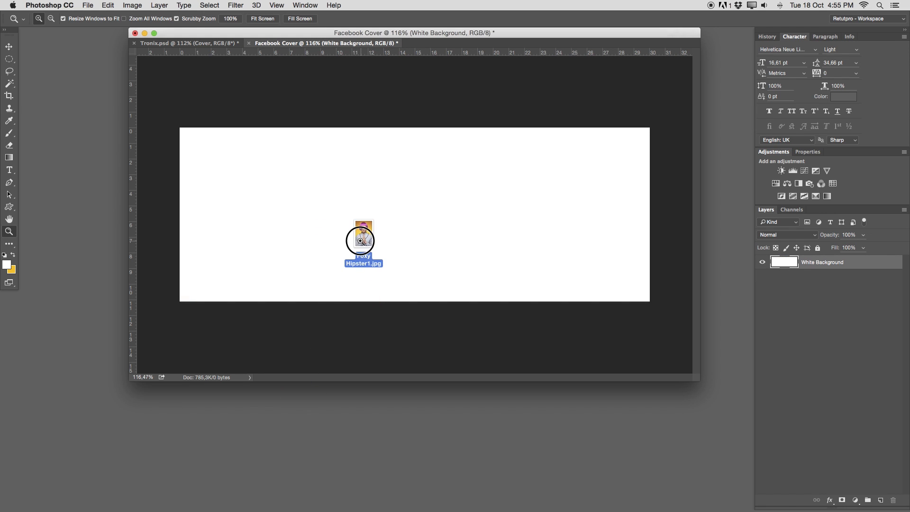
{"action": "mouse_move", "coordinate": [378, 506]}
{"action": "left_click_drag", "start_coordinate": [377, 509], "coordinate": [396, 500]}
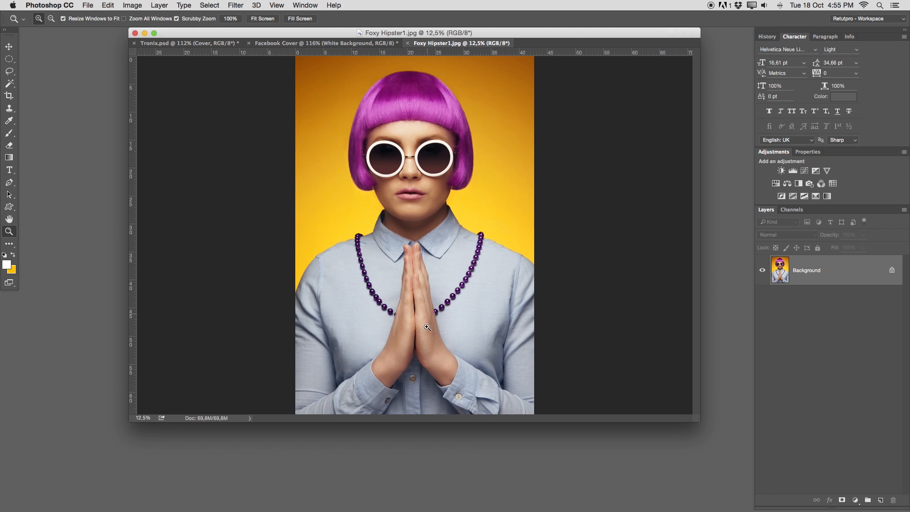
{"action": "left_click_drag", "start_coordinate": [433, 47], "coordinate": [516, 187]}
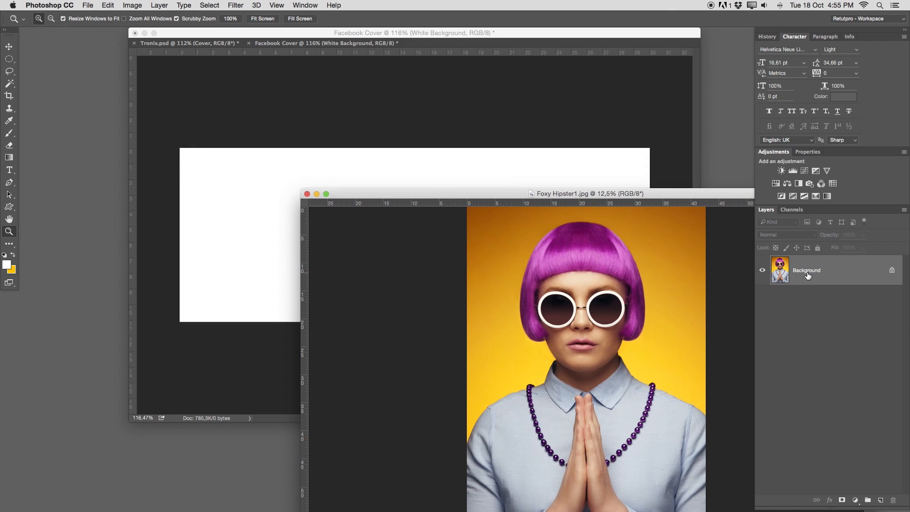
Copy the portrait's Background layer into the Facebook Cover document and close Foxy Hipster1.jpg.
{"action": "left_click_drag", "start_coordinate": [791, 274], "coordinate": [385, 159]}
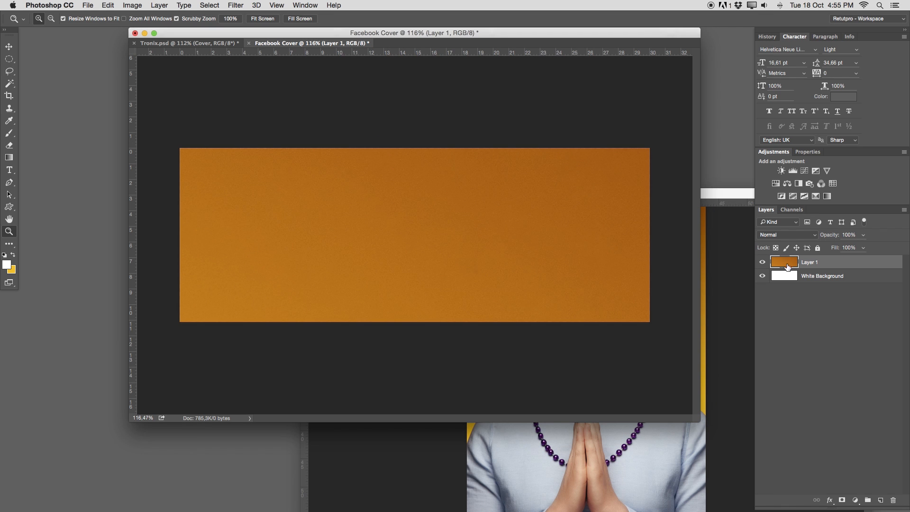
{"action": "left_click", "coordinate": [412, 451]}
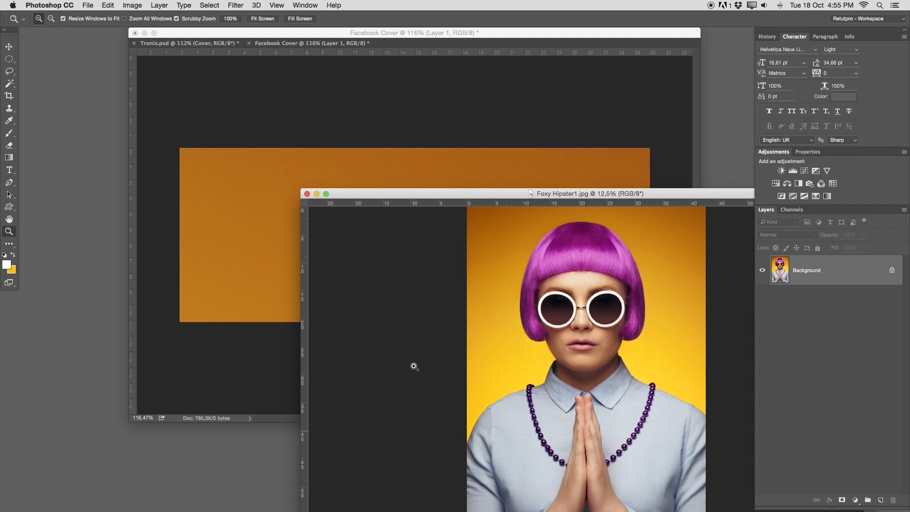
{"action": "left_click", "coordinate": [307, 194]}
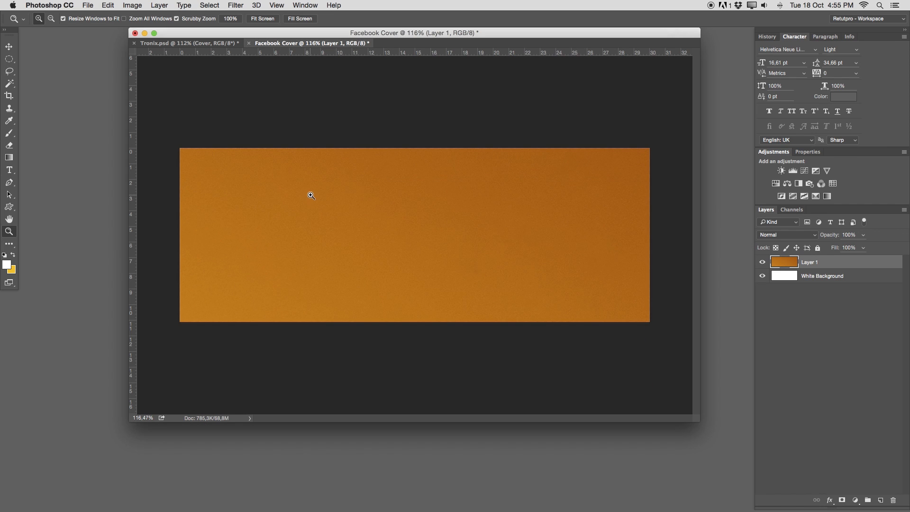
In full-screen mode, use Free Transform to scale the oversized portrait on Layer 1 down to about 15% and apply it.
{"action": "key", "text": "f"}
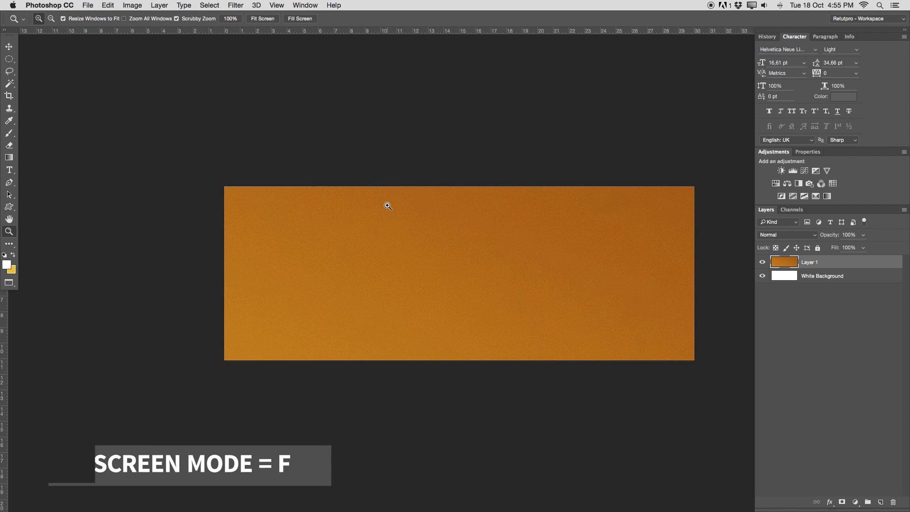
{"action": "left_click_drag", "start_coordinate": [377, 204], "coordinate": [352, 202]}
{"action": "left_click_drag", "start_coordinate": [454, 221], "coordinate": [406, 219]}
{"action": "left_click_drag", "start_coordinate": [471, 177], "coordinate": [434, 254]}
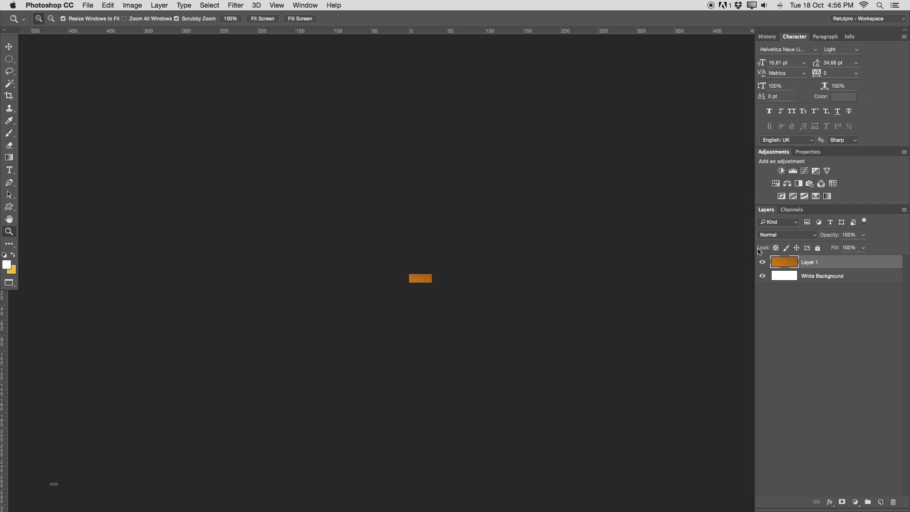
{"action": "key", "text": "super+t"}
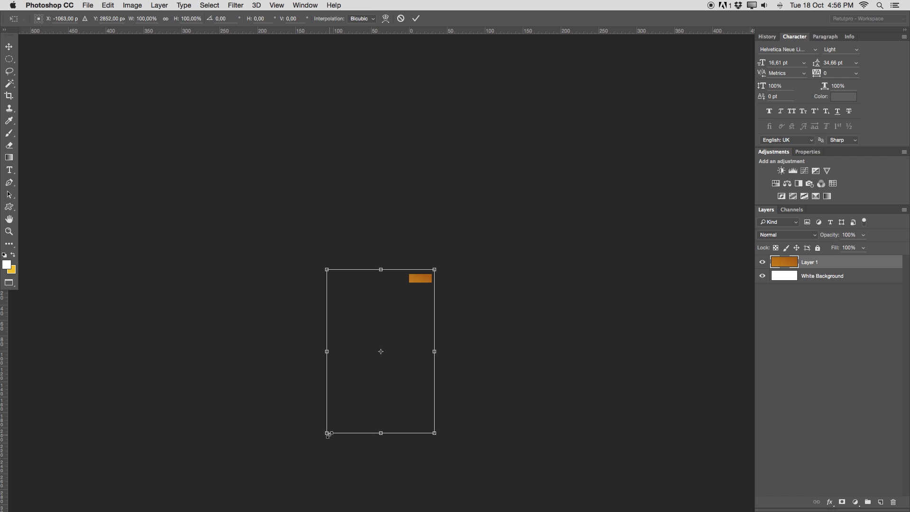
{"action": "left_click_drag", "start_coordinate": [327, 433], "coordinate": [429, 302]}
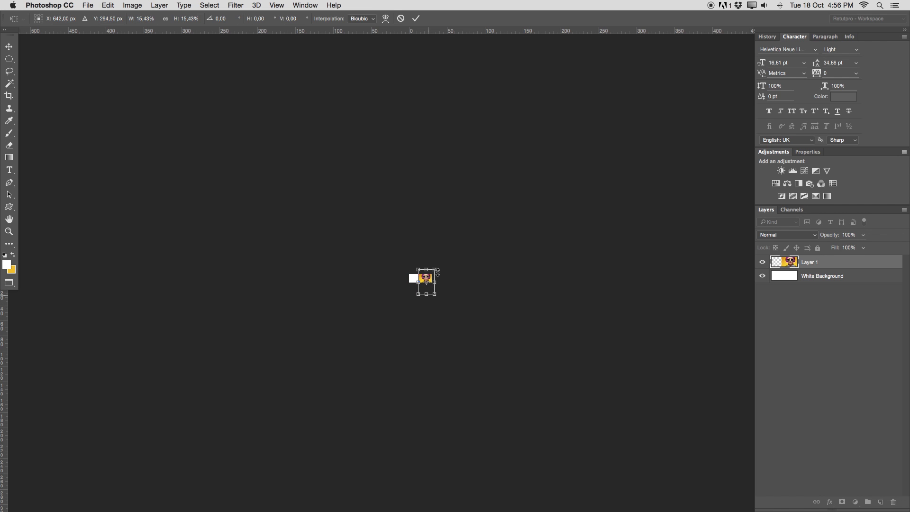
{"action": "left_click", "coordinate": [415, 18]}
Use Free Transform to scale the portrait on Layer 1 to about 72%, align it with the canvas's right edge, and apply it.
{"action": "key", "text": "z"}
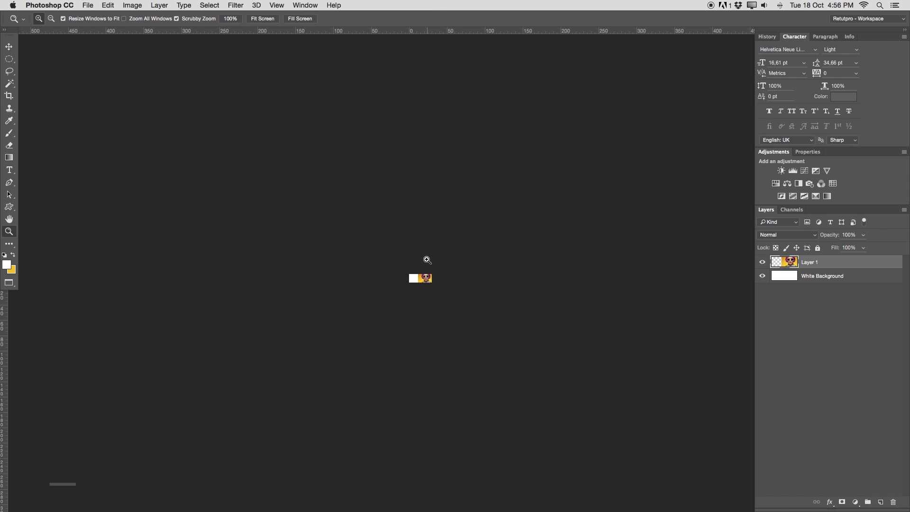
{"action": "left_click_drag", "start_coordinate": [425, 271], "coordinate": [499, 257]}
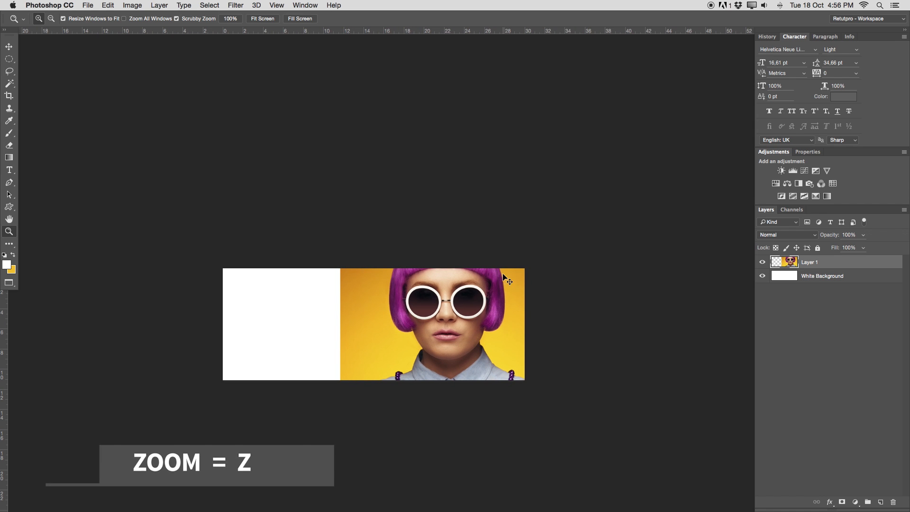
{"action": "key", "text": "super+t"}
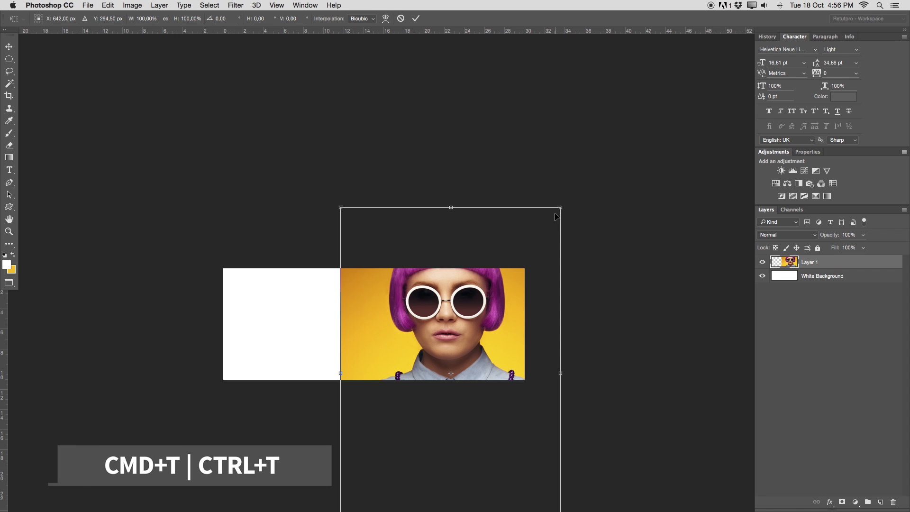
{"action": "left_click", "coordinate": [560, 208]}
{"action": "left_click_drag", "start_coordinate": [559, 207], "coordinate": [521, 251]}
{"action": "left_click_drag", "start_coordinate": [492, 323], "coordinate": [502, 283]}
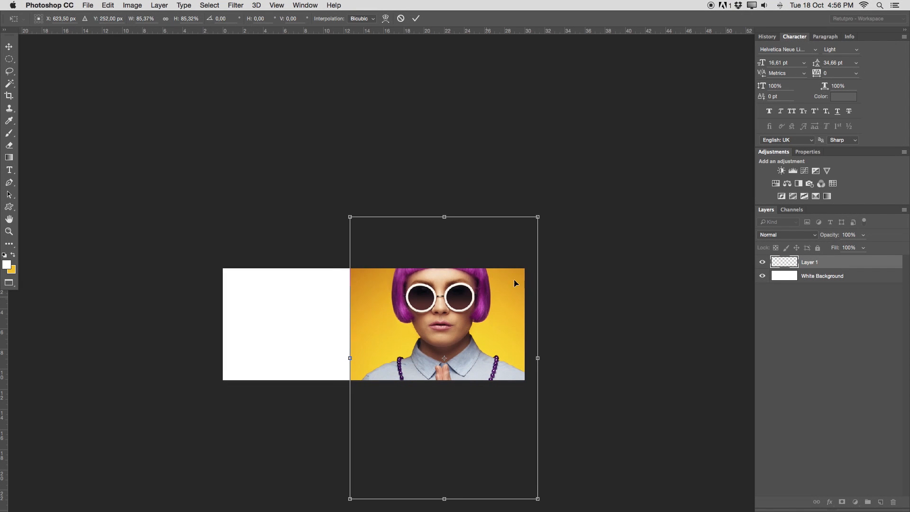
{"action": "left_click_drag", "start_coordinate": [537, 216], "coordinate": [520, 237]}
{"action": "left_click_drag", "start_coordinate": [488, 302], "coordinate": [502, 289]}
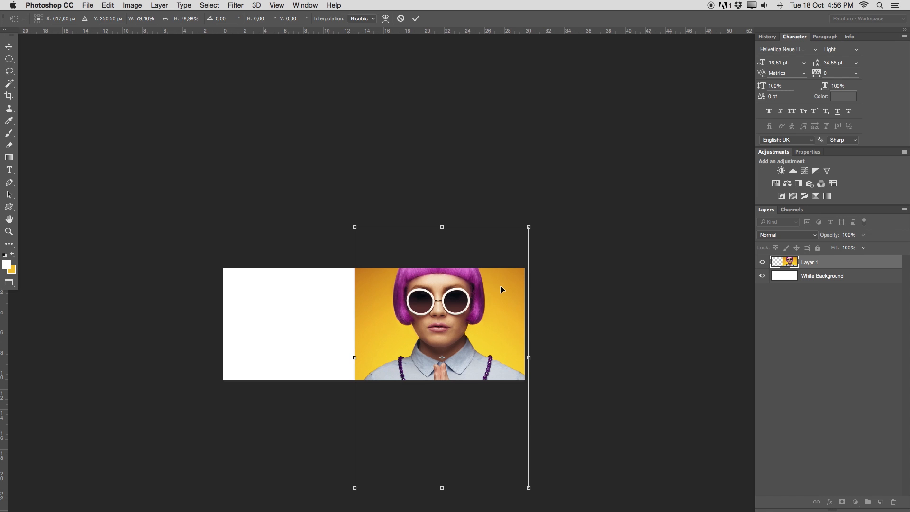
{"action": "left_click_drag", "start_coordinate": [360, 483], "coordinate": [386, 451]}
{"action": "left_click_drag", "start_coordinate": [426, 376], "coordinate": [422, 379]}
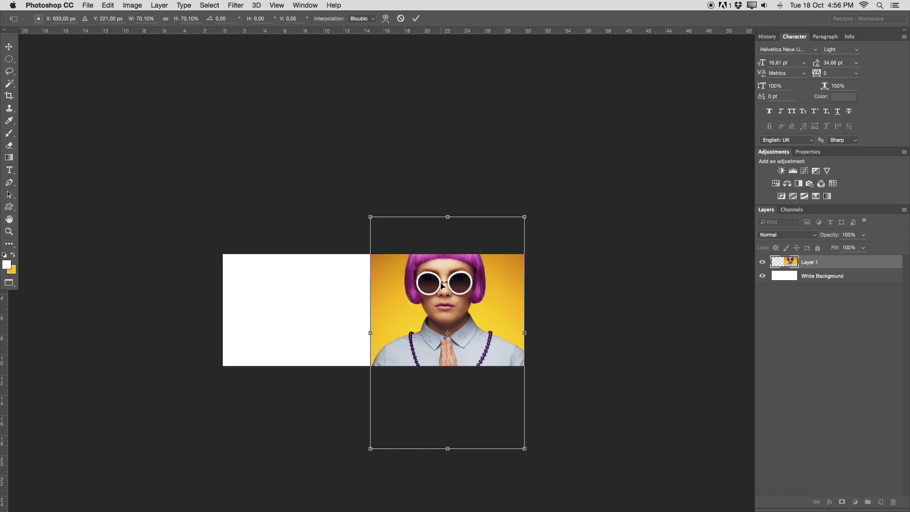
{"action": "left_click_drag", "start_coordinate": [371, 449], "coordinate": [367, 455]}
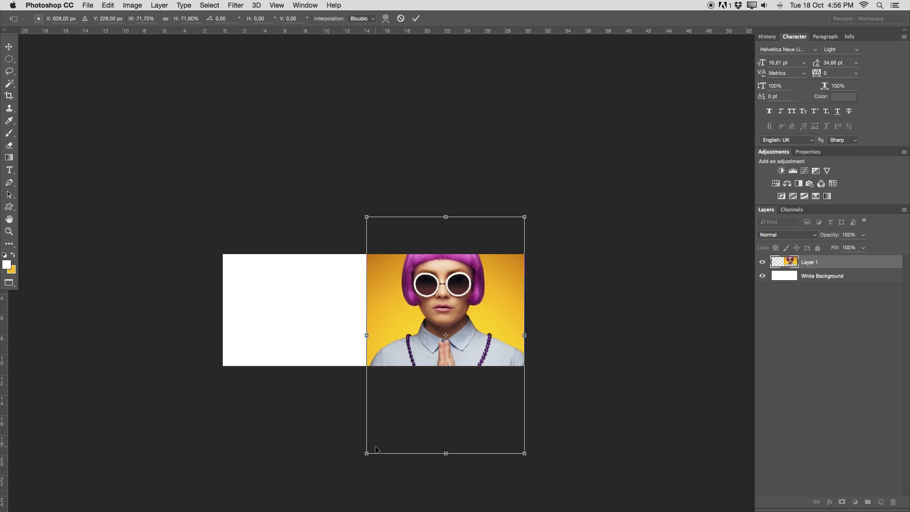
{"action": "key", "text": "Return"}
Select a narrow full-height strip along the portrait's left edge with the Rectangular Marquee and copy it onto a new layer.
{"action": "key", "text": "z"}
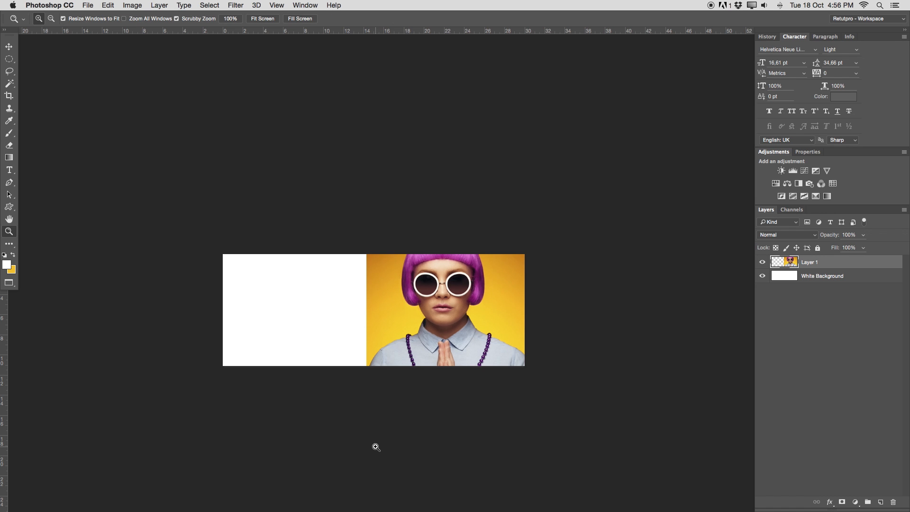
{"action": "left_click_drag", "start_coordinate": [384, 437], "coordinate": [415, 427]}
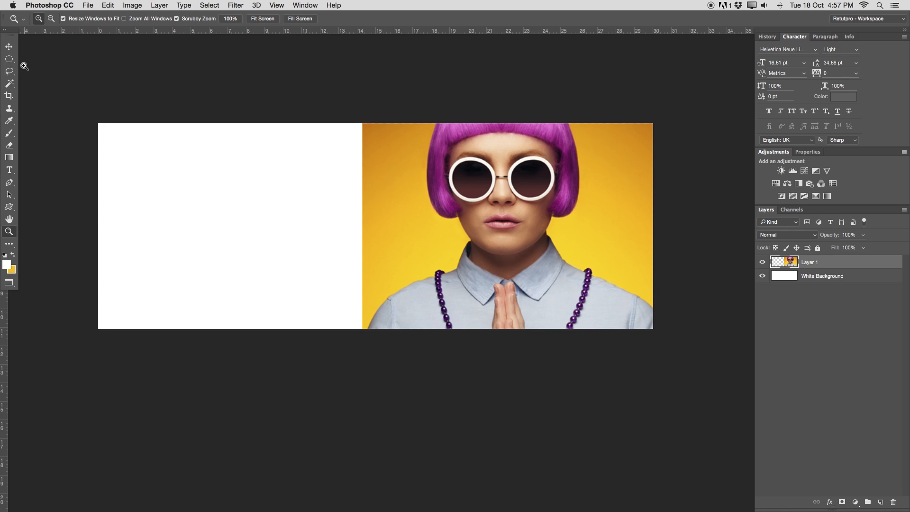
{"action": "left_click_drag", "start_coordinate": [13, 63], "coordinate": [45, 70]}
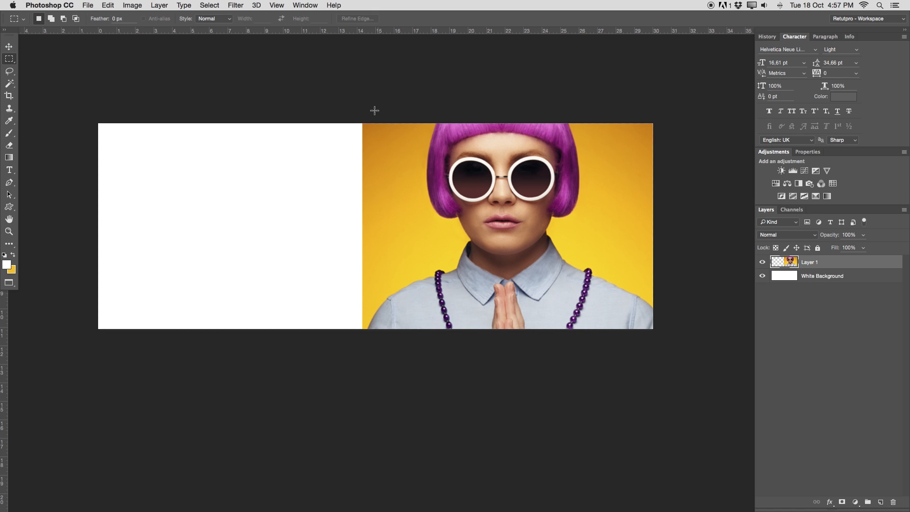
{"action": "left_click_drag", "start_coordinate": [363, 124], "coordinate": [364, 141]}
{"action": "left_click_drag", "start_coordinate": [388, 272], "coordinate": [414, 338]}
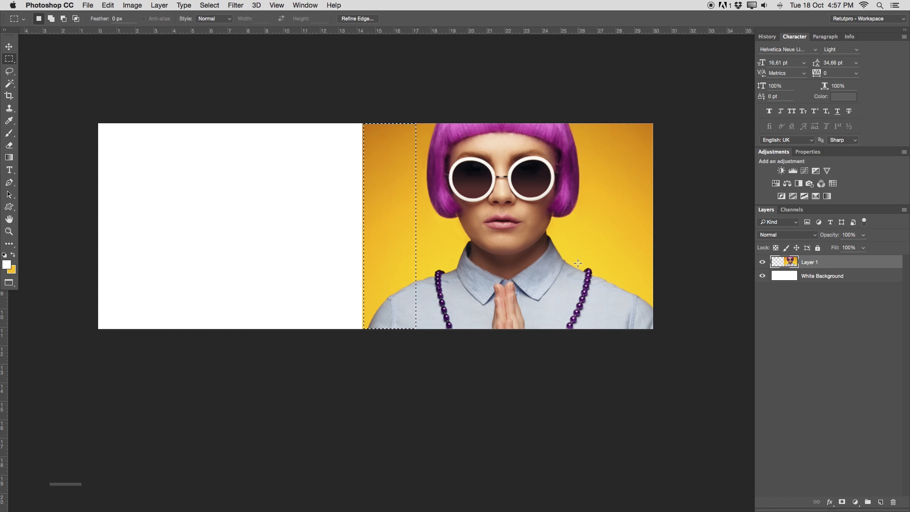
{"action": "key", "text": "super+c"}
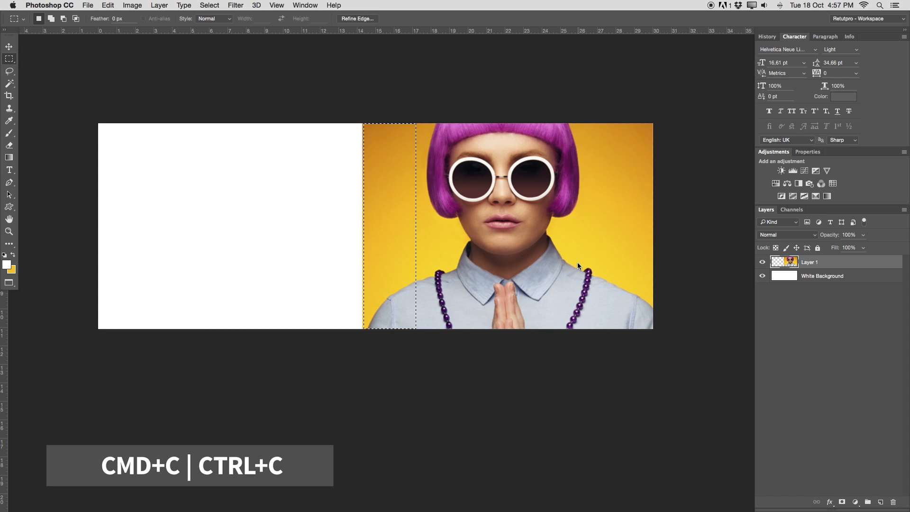
{"action": "key", "text": "super+v"}
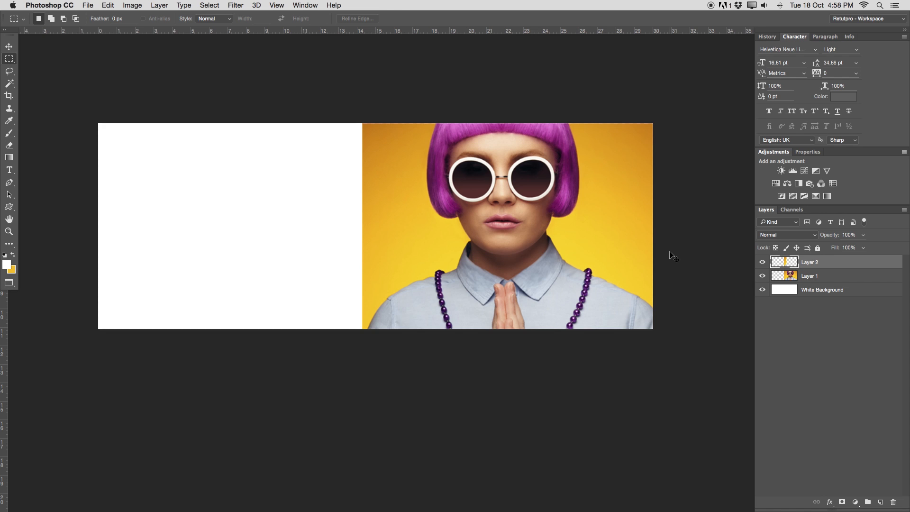
Stretch the copied strip to about 609% width to cover the white area, and place Layer 2 beneath Layer 1.
{"action": "key", "text": "super+t"}
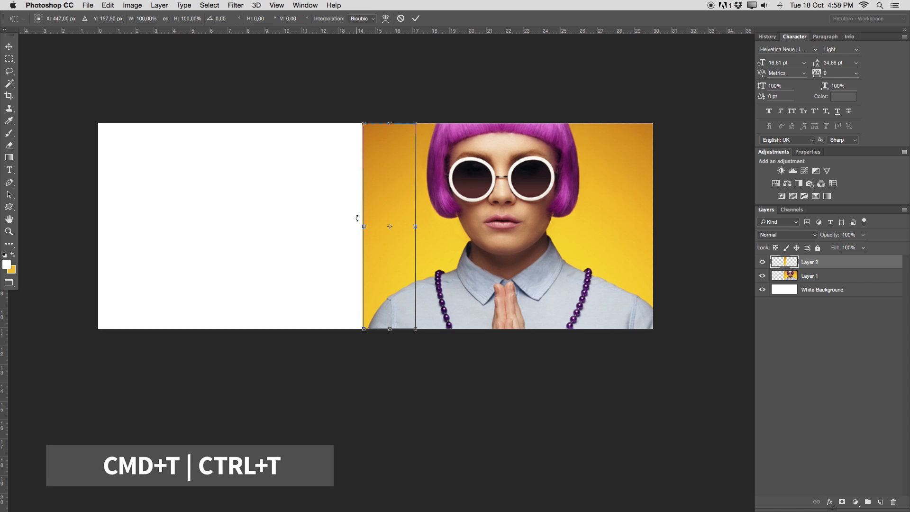
{"action": "left_click_drag", "start_coordinate": [363, 226], "coordinate": [99, 217]}
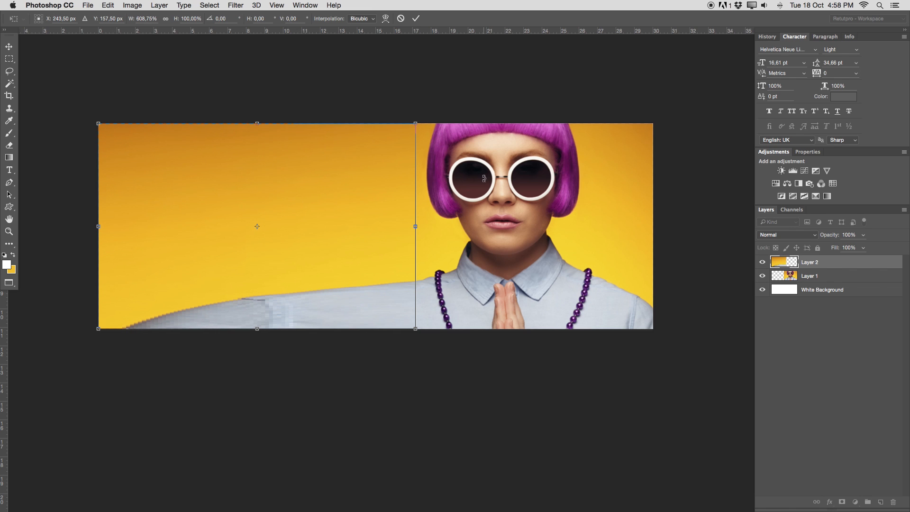
{"action": "key", "text": "Return"}
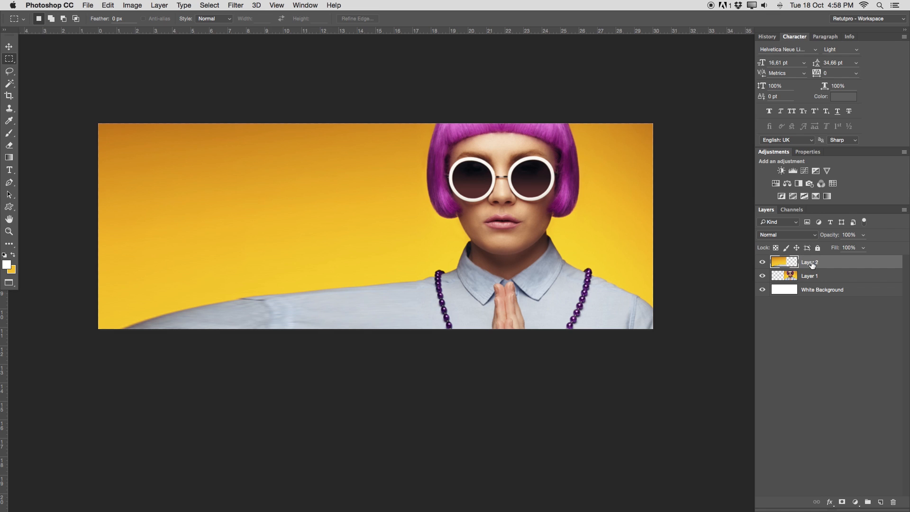
{"action": "left_click_drag", "start_coordinate": [800, 264], "coordinate": [801, 284]}
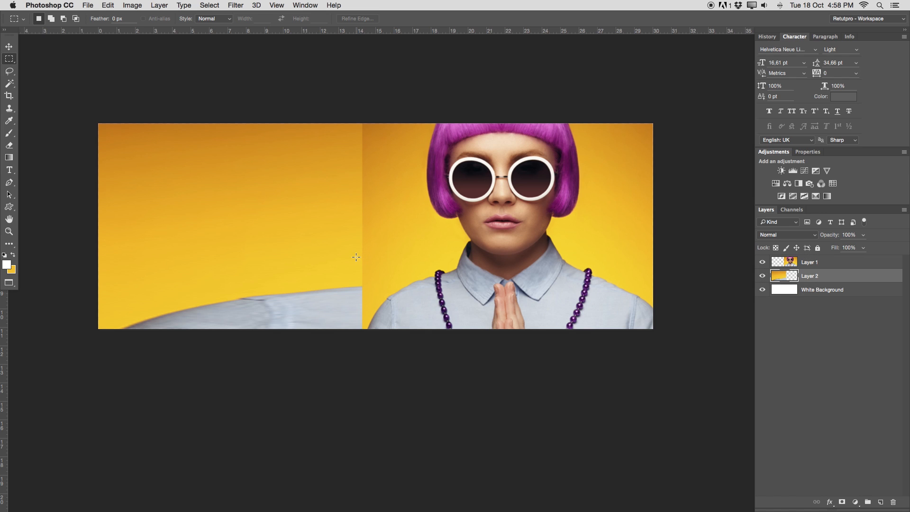
Activate the Clone Stamp tool on Layer 2 and set its brush size to 90.
{"action": "key", "text": "z"}
{"action": "left_click_drag", "start_coordinate": [354, 264], "coordinate": [391, 259]}
{"action": "key", "text": "s"}
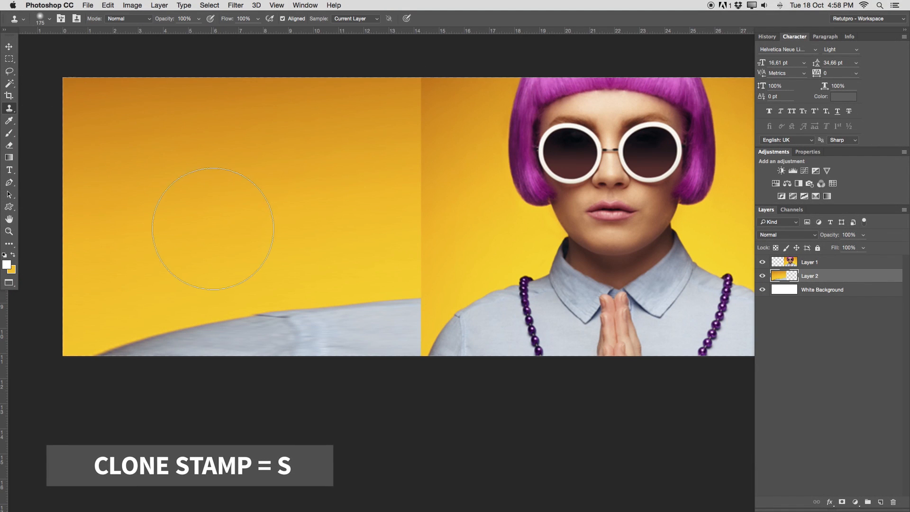
{"action": "key", "text": "bracketleft"}
{"action": "key", "text": "bracketleft"}
{"action": "key", "text": "bracketleft"}
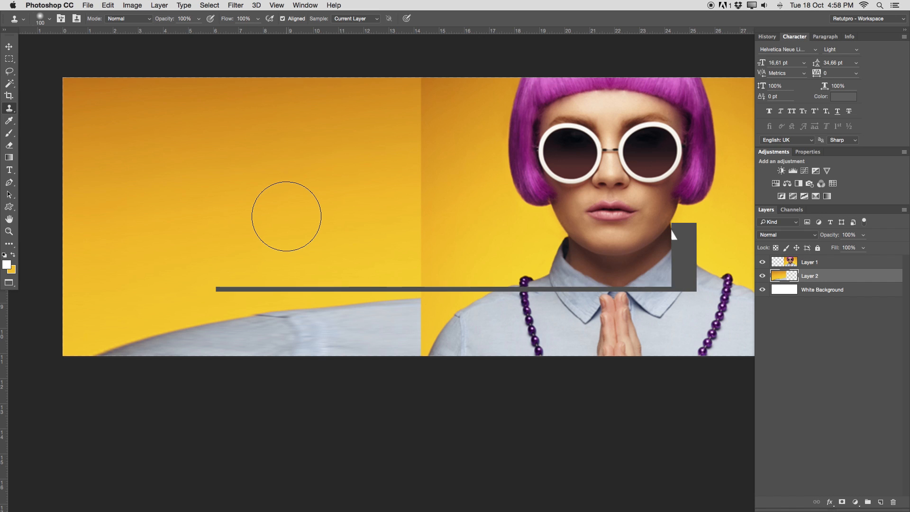
{"action": "mouse_move", "coordinate": [292, 203]}
{"action": "left_mouse_down"}
{"action": "mouse_move", "coordinate": [325, 203]}
{"action": "mouse_move", "coordinate": [287, 191]}
{"action": "mouse_move", "coordinate": [335, 195]}
{"action": "mouse_move", "coordinate": [294, 186]}
{"action": "mouse_move", "coordinate": [331, 200]}
{"action": "mouse_move", "coordinate": [340, 216]}
{"action": "mouse_move", "coordinate": [357, 59]}
{"action": "mouse_move", "coordinate": [351, 358]}
{"action": "mouse_move", "coordinate": [353, 61]}
{"action": "left_mouse_up"}
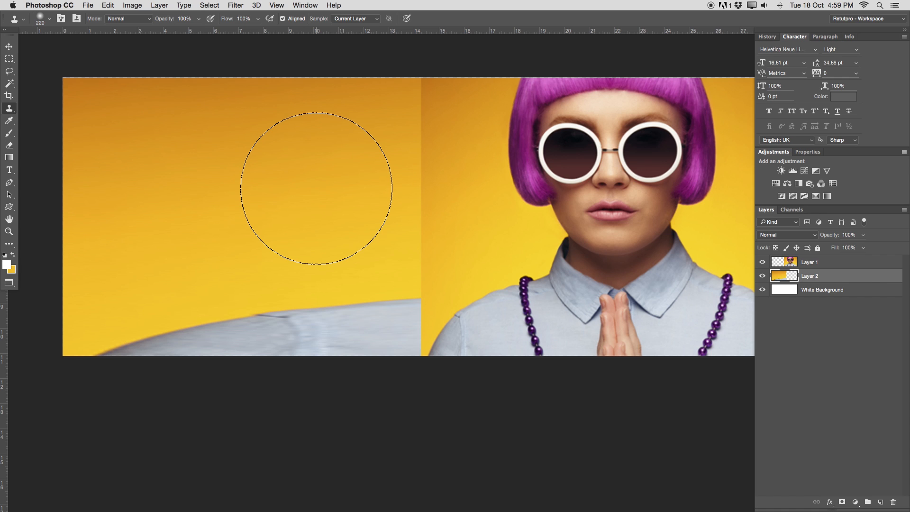
{"action": "key", "text": "bracketleft"}
{"action": "key", "text": "bracketleft"}
{"action": "key", "text": "bracketleft"}
{"action": "key", "text": "bracketleft"}
{"action": "key", "text": "bracketleft"}
{"action": "key", "text": "bracketright"}
{"action": "key", "text": "bracketright"}
{"action": "key", "text": "bracketright"}
{"action": "key", "text": "bracketright"}
{"action": "key", "text": "bracketright"}
{"action": "key", "text": "bracketleft"}
{"action": "key", "text": "bracketleft"}
{"action": "key", "text": "bracketleft"}
{"action": "key", "text": "bracketright"}
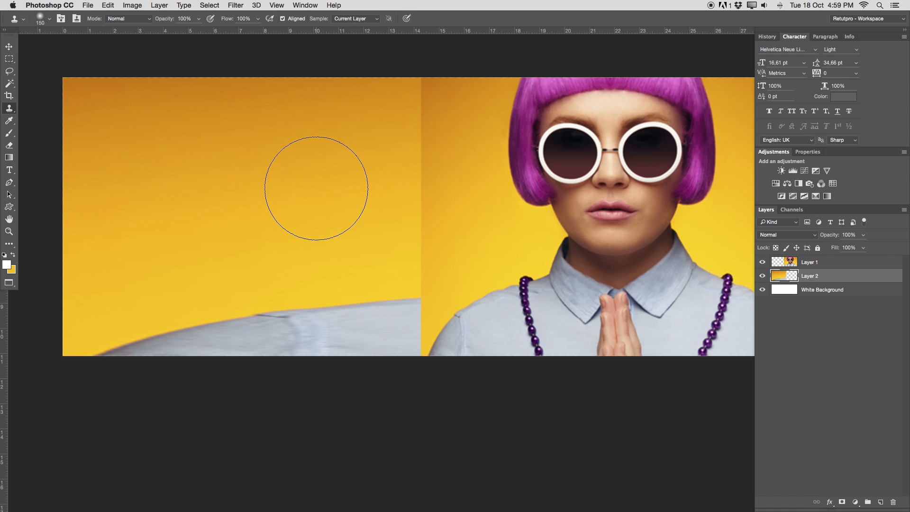
{"action": "key", "text": "bracketright"}
{"action": "key", "text": "bracketright"}
{"action": "key", "text": "bracketright"}
{"action": "key", "text": "bracketright"}
{"action": "key", "text": "bracketright"}
{"action": "key", "text": "bracketleft"}
{"action": "key", "text": "bracketleft"}
{"action": "key", "text": "bracketleft"}
{"action": "key", "text": "bracketleft"}
{"action": "key", "text": "bracketleft"}
{"action": "key", "text": "bracketleft"}
{"action": "key", "text": "bracketleft"}
{"action": "key", "text": "bracketleft"}
{"action": "key", "text": "bracketleft"}
{"action": "key", "text": "bracketright"}
{"action": "key", "text": "bracketright"}
{"action": "key", "text": "bracketright"}
{"action": "key", "text": "bracketright"}
{"action": "key", "text": "bracketright"}
{"action": "key", "text": "bracketleft"}
{"action": "key", "text": "bracketleft"}
{"action": "key", "text": "bracketright"}
{"action": "key", "text": "bracketright"}
{"action": "key", "text": "bracketright"}
{"action": "key", "text": "bracketright"}
{"action": "key", "text": "bracketleft"}
{"action": "key", "text": "bracketleft"}
{"action": "key", "text": "bracketleft"}
{"action": "key", "text": "bracketleft"}
{"action": "key", "text": "bracketleft"}
{"action": "key", "text": "bracketleft"}
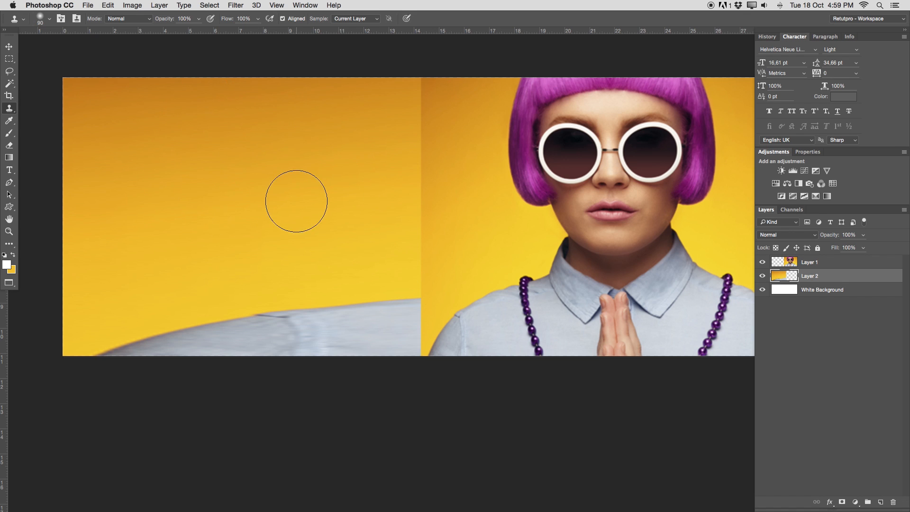
Clone nearby yellow background over the entire stretched sleeve along the lower part of Layer 2, resampling as needed.
{"action": "left_click_drag", "start_coordinate": [124, 354], "coordinate": [77, 364]}
{"action": "left_click", "coordinate": [109, 314], "text": "alt"}
{"action": "left_click_drag", "start_coordinate": [155, 333], "coordinate": [161, 348]}
{"action": "mouse_move", "coordinate": [165, 298]}
{"action": "left_mouse_down"}
{"action": "mouse_move", "coordinate": [215, 320]}
{"action": "mouse_move", "coordinate": [171, 352]}
{"action": "left_mouse_up"}
{"action": "mouse_move", "coordinate": [258, 318]}
{"action": "left_mouse_down"}
{"action": "mouse_move", "coordinate": [234, 328]}
{"action": "mouse_move", "coordinate": [219, 364]}
{"action": "left_mouse_up"}
{"action": "left_click", "coordinate": [226, 263], "text": "alt"}
{"action": "mouse_move", "coordinate": [293, 311]}
{"action": "left_mouse_down"}
{"action": "mouse_move", "coordinate": [282, 319]}
{"action": "mouse_move", "coordinate": [278, 359]}
{"action": "left_mouse_up"}
{"action": "left_click_drag", "start_coordinate": [328, 296], "coordinate": [311, 332]}
{"action": "left_click", "coordinate": [298, 253], "text": "alt"}
{"action": "mouse_move", "coordinate": [322, 288]}
{"action": "left_mouse_down"}
{"action": "mouse_move", "coordinate": [323, 337]}
{"action": "mouse_move", "coordinate": [326, 282]}
{"action": "mouse_move", "coordinate": [340, 294]}
{"action": "mouse_move", "coordinate": [330, 318]}
{"action": "left_mouse_up"}
{"action": "left_click", "coordinate": [310, 257], "text": "alt"}
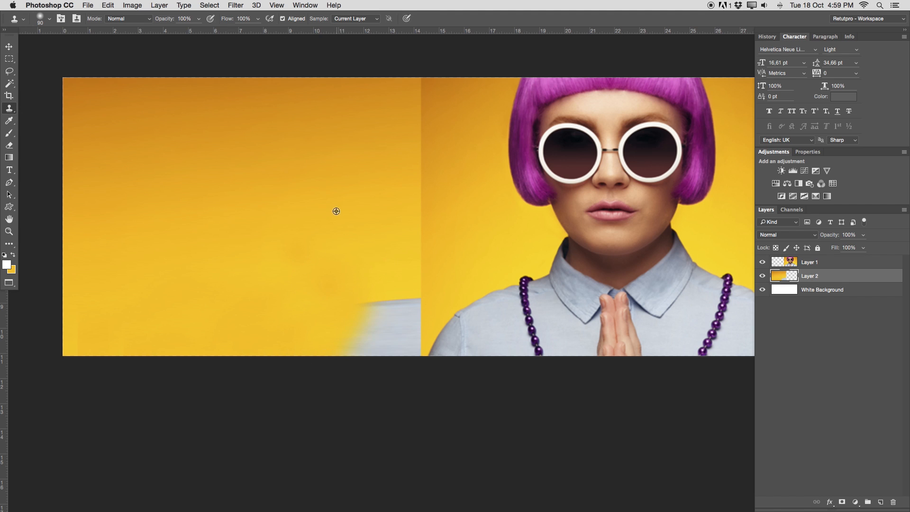
{"action": "left_click_drag", "start_coordinate": [339, 282], "coordinate": [339, 349]}
{"action": "left_click", "coordinate": [273, 263], "text": "alt"}
{"action": "left_click_drag", "start_coordinate": [300, 293], "coordinate": [293, 351]}
{"action": "left_click", "coordinate": [324, 277], "text": "alt"}
{"action": "left_click_drag", "start_coordinate": [367, 313], "coordinate": [363, 331]}
{"action": "left_click", "coordinate": [334, 277], "text": "alt"}
{"action": "left_click_drag", "start_coordinate": [369, 289], "coordinate": [371, 288]}
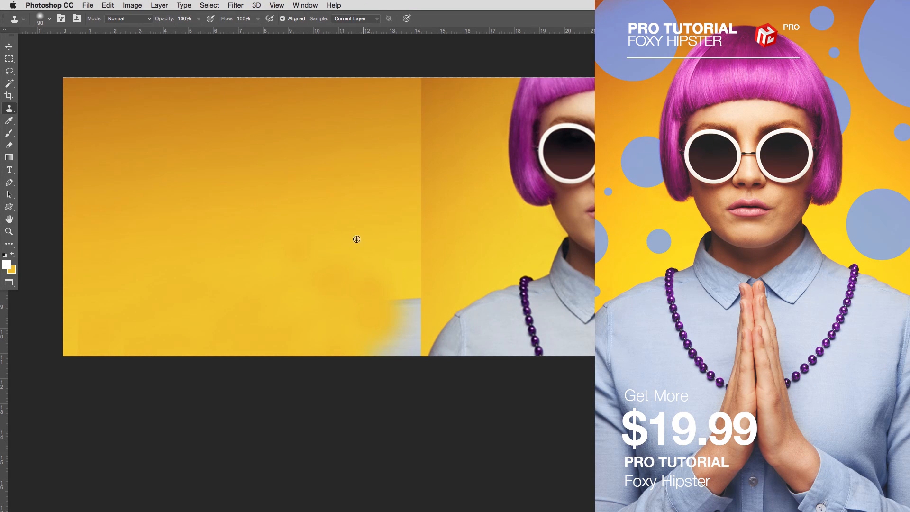
{"action": "left_click", "coordinate": [339, 274], "text": "alt"}
{"action": "mouse_move", "coordinate": [401, 316]}
{"action": "left_mouse_down"}
{"action": "mouse_move", "coordinate": [371, 303]}
{"action": "mouse_move", "coordinate": [398, 311]}
{"action": "mouse_move", "coordinate": [380, 346]}
{"action": "left_mouse_up"}
{"action": "left_click", "coordinate": [401, 263], "text": "alt"}
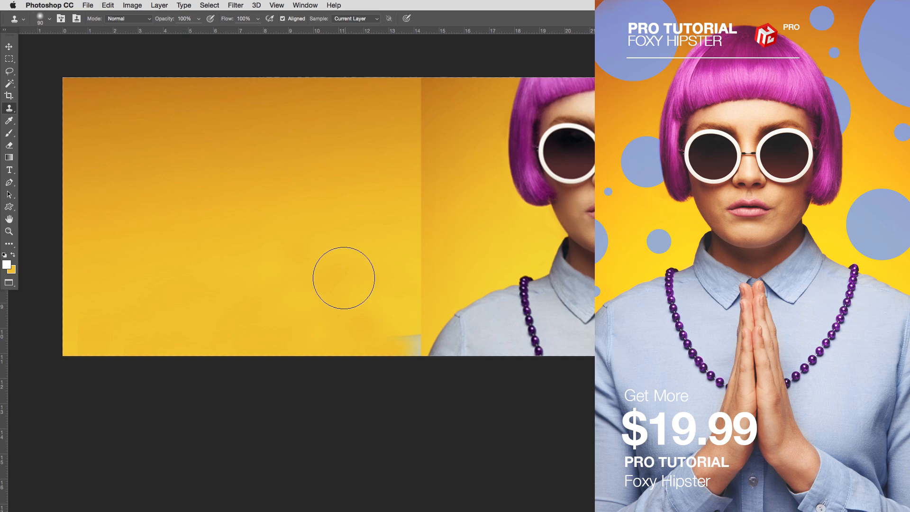
{"action": "left_click", "coordinate": [345, 301], "text": "alt"}
{"action": "left_click_drag", "start_coordinate": [381, 347], "coordinate": [397, 347]}
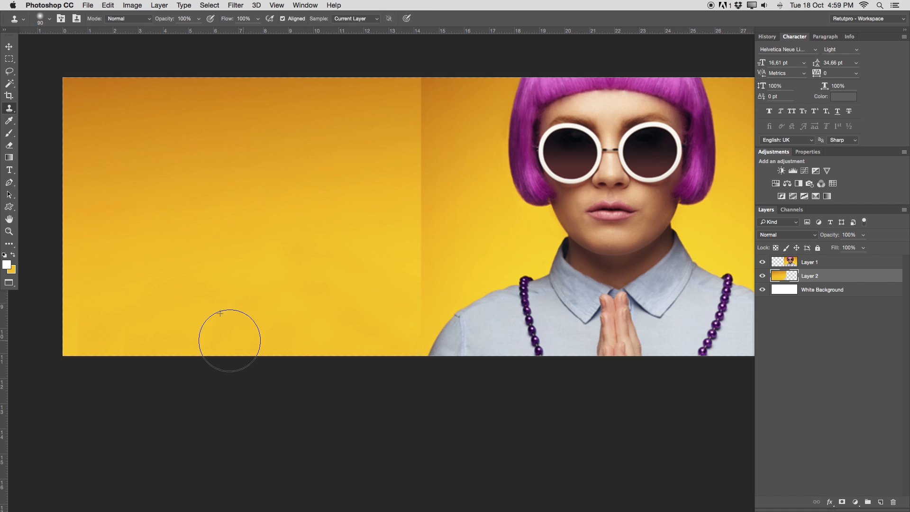
{"action": "left_click", "coordinate": [274, 263], "text": "alt"}
{"action": "left_click_drag", "start_coordinate": [352, 304], "coordinate": [397, 313]}
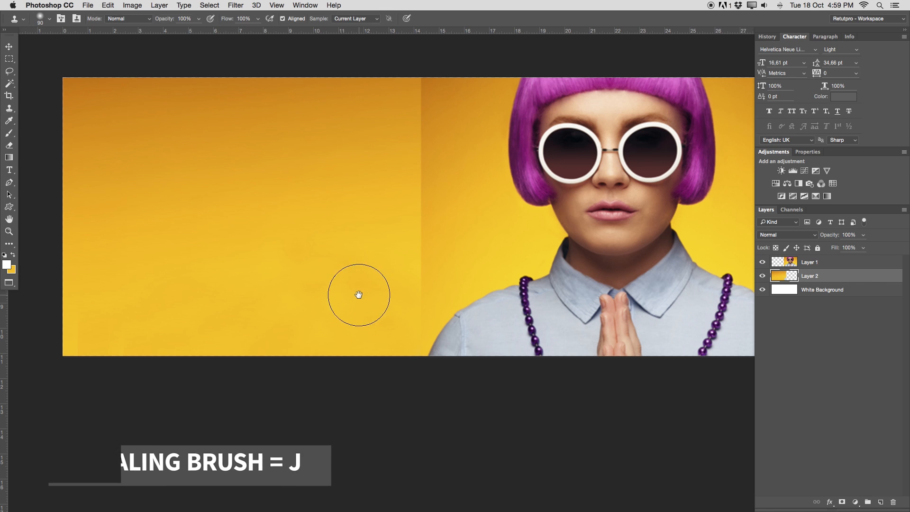
Smooth the blotchy cloned patches in Layer 2's yellow background using the Healing Brush at size 150.
{"action": "key", "text": "h"}
{"action": "key", "text": "j"}
{"action": "key", "text": "bracketright"}
{"action": "key", "text": "bracketright"}
{"action": "key", "text": "bracketright"}
{"action": "key", "text": "bracketright"}
{"action": "key", "text": "bracketright"}
{"action": "key", "text": "bracketright"}
{"action": "key", "text": "bracketright"}
{"action": "key", "text": "bracketright"}
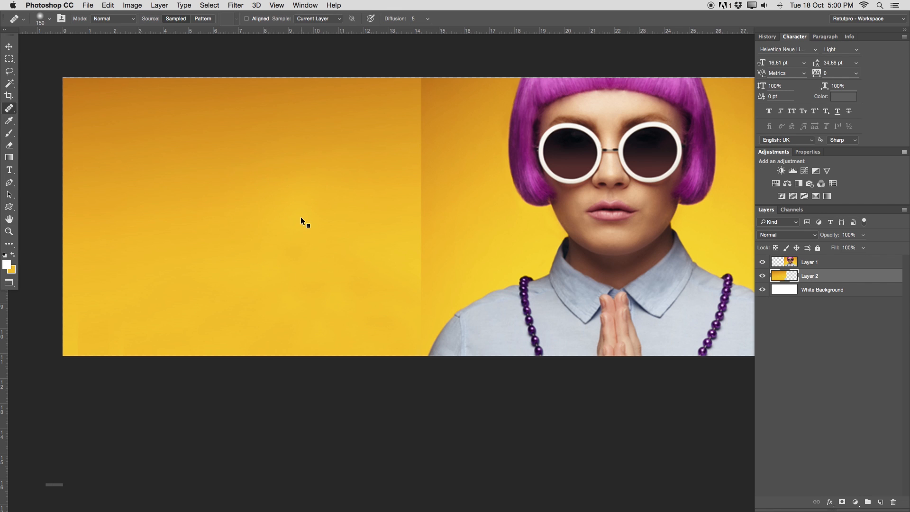
{"action": "mouse_move", "coordinate": [295, 205]}
{"action": "left_mouse_down"}
{"action": "mouse_move", "coordinate": [349, 209]}
{"action": "mouse_move", "coordinate": [346, 353]}
{"action": "mouse_move", "coordinate": [338, 16]}
{"action": "mouse_move", "coordinate": [244, 59]}
{"action": "mouse_move", "coordinate": [205, 106]}
{"action": "mouse_move", "coordinate": [174, 124]}
{"action": "mouse_move", "coordinate": [183, 146]}
{"action": "left_mouse_up"}
{"action": "left_click_drag", "start_coordinate": [373, 285], "coordinate": [358, 311]}
{"action": "left_click", "coordinate": [281, 256], "text": "alt"}
{"action": "left_click_drag", "start_coordinate": [331, 278], "coordinate": [326, 260]}
{"action": "left_click", "coordinate": [246, 240], "text": "alt"}
{"action": "mouse_move", "coordinate": [281, 315]}
{"action": "left_mouse_down"}
{"action": "mouse_move", "coordinate": [236, 320]}
{"action": "mouse_move", "coordinate": [289, 287]}
{"action": "mouse_move", "coordinate": [368, 296]}
{"action": "left_mouse_up"}
{"action": "left_click", "coordinate": [284, 259], "text": "alt"}
{"action": "left_click_drag", "start_coordinate": [346, 177], "coordinate": [355, 170]}
{"action": "left_click", "coordinate": [119, 92]}
Add a white layer mask to Layer 1.
{"action": "key", "text": "v"}
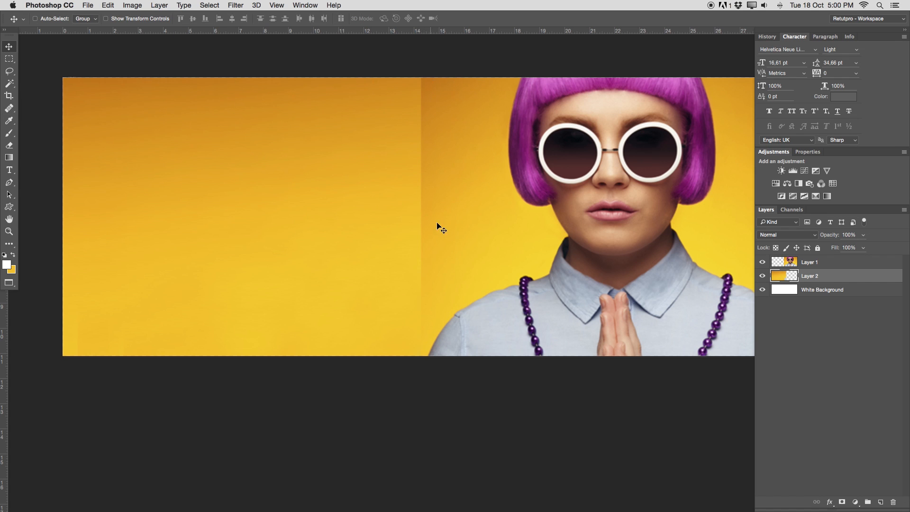
{"action": "left_click", "coordinate": [808, 265]}
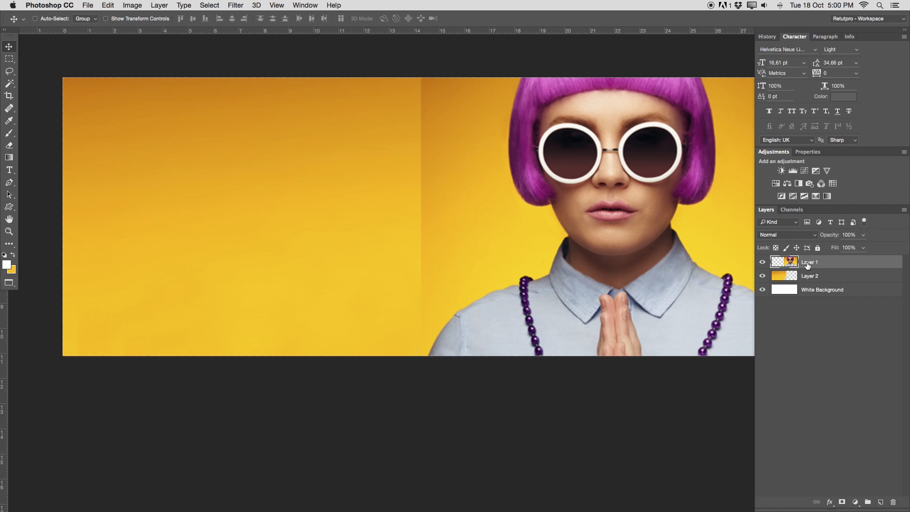
{"action": "left_click", "coordinate": [842, 502]}
Activate the Brush tool at size 90 with black as the foreground color for painting on Layer 1's mask.
{"action": "key", "text": "b"}
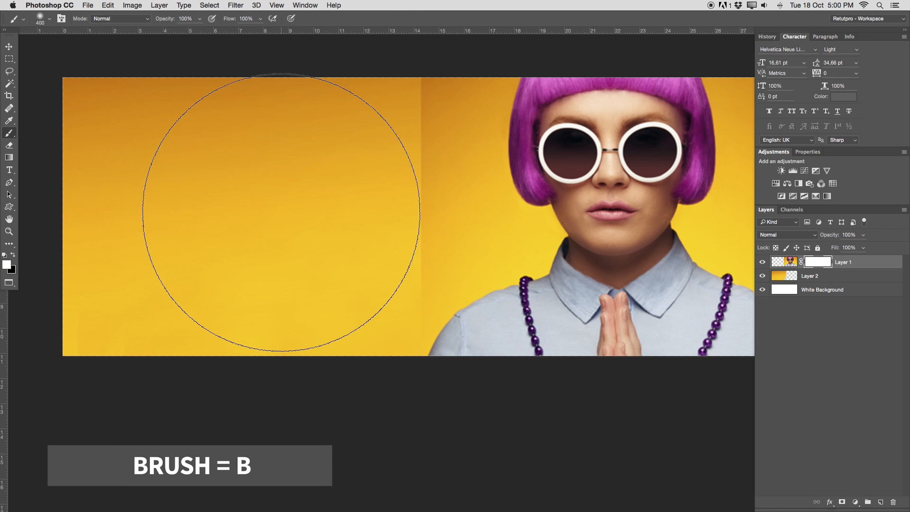
{"action": "key", "text": "bracketleft"}
{"action": "key", "text": "bracketleft"}
{"action": "key", "text": "bracketleft"}
{"action": "key", "text": "bracketleft"}
{"action": "key", "text": "bracketleft"}
{"action": "key", "text": "bracketleft"}
{"action": "key", "text": "bracketleft"}
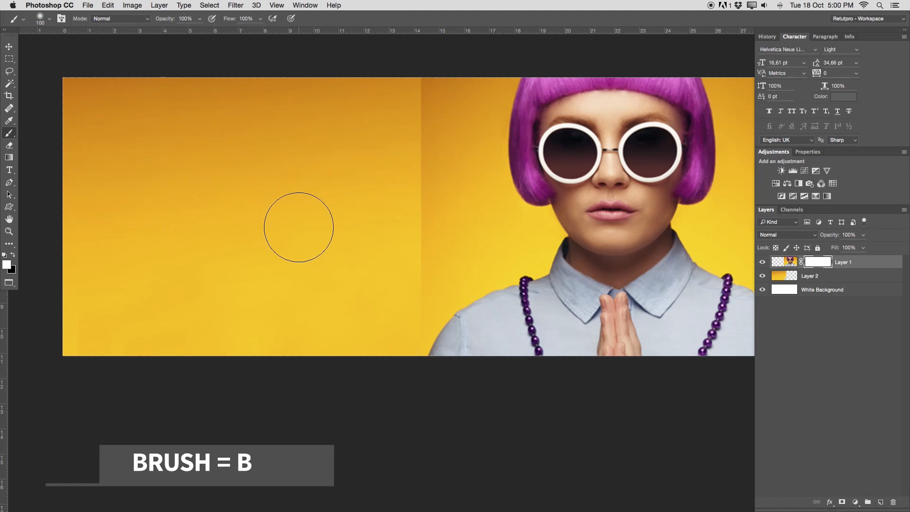
{"action": "key", "text": "bracketright"}
{"action": "key", "text": "bracketright"}
{"action": "mouse_move", "coordinate": [305, 230]}
{"action": "left_mouse_down"}
{"action": "mouse_move", "coordinate": [275, 214]}
{"action": "mouse_move", "coordinate": [288, 156]}
{"action": "mouse_move", "coordinate": [311, 156]}
{"action": "mouse_move", "coordinate": [313, 137]}
{"action": "left_mouse_up"}
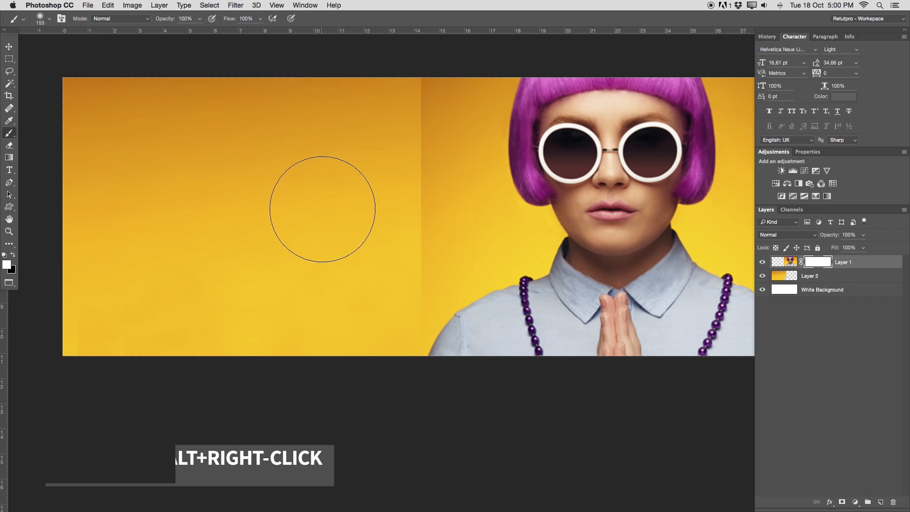
{"action": "key", "text": "bracketleft"}
{"action": "key", "text": "bracketleft"}
{"action": "key", "text": "bracketleft"}
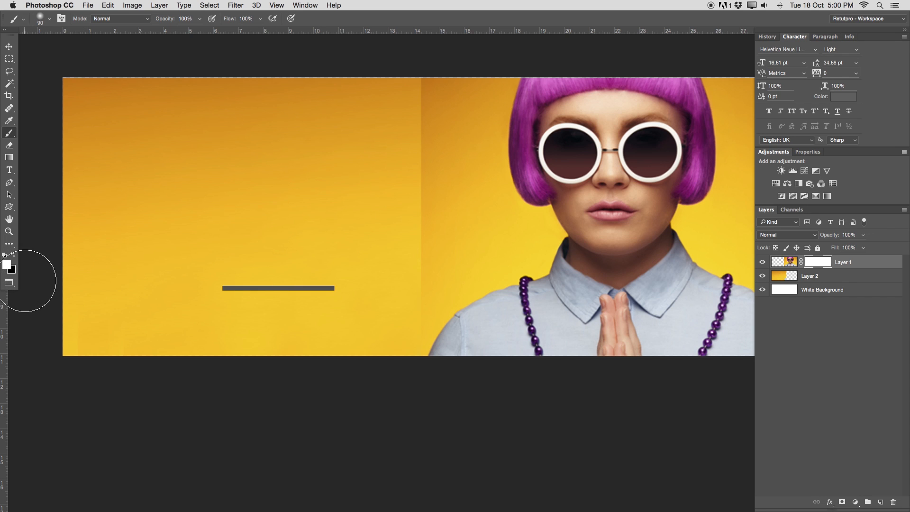
{"action": "key", "text": "x"}
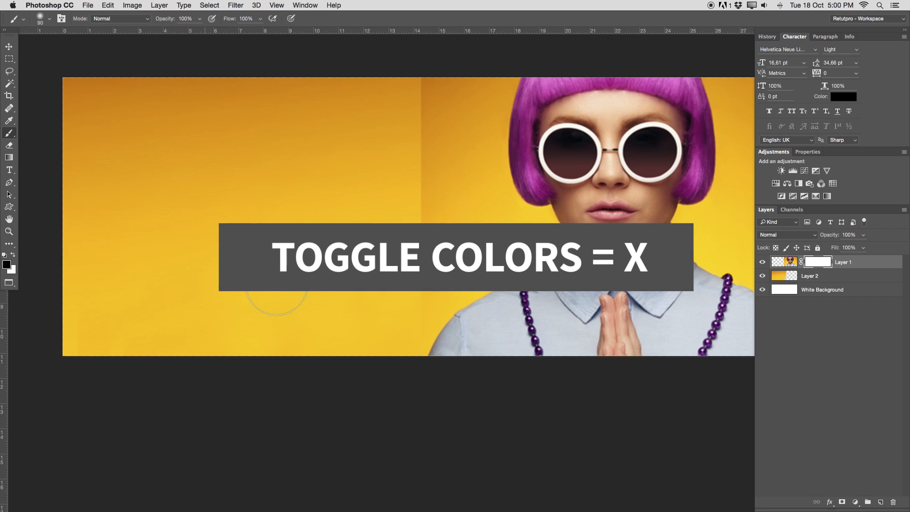
Paint black on Layer 1's mask along the vertical seam between the extended background and the portrait to blend both layers.
{"action": "left_click_drag", "start_coordinate": [362, 256], "coordinate": [328, 267]}
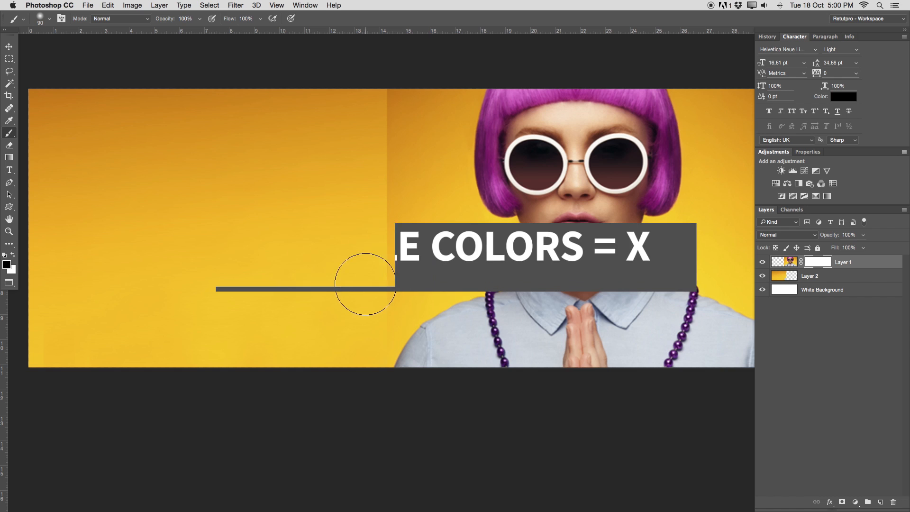
{"action": "left_click_drag", "start_coordinate": [375, 139], "coordinate": [384, 75]}
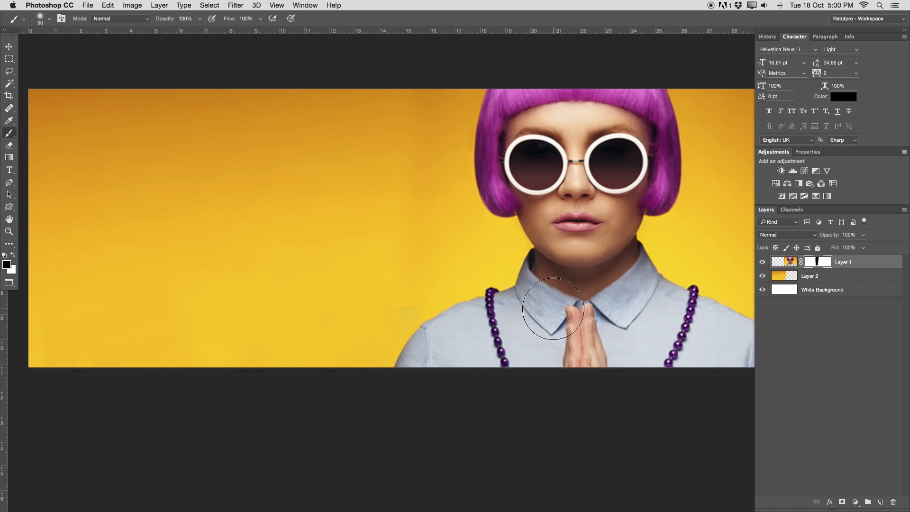
{"action": "key", "text": "x"}
{"action": "key", "text": "x"}
Refine Layer 1's mask beside the hair with the Brush at size 80, alternating black and white to smooth the background transition.
{"action": "key", "text": "bracketleft"}
{"action": "key", "text": "z"}
{"action": "mouse_move", "coordinate": [441, 223]}
{"action": "left_mouse_down"}
{"action": "mouse_move", "coordinate": [412, 228]}
{"action": "mouse_move", "coordinate": [425, 246]}
{"action": "mouse_move", "coordinate": [450, 223]}
{"action": "left_mouse_up"}
{"action": "key", "text": "space"}
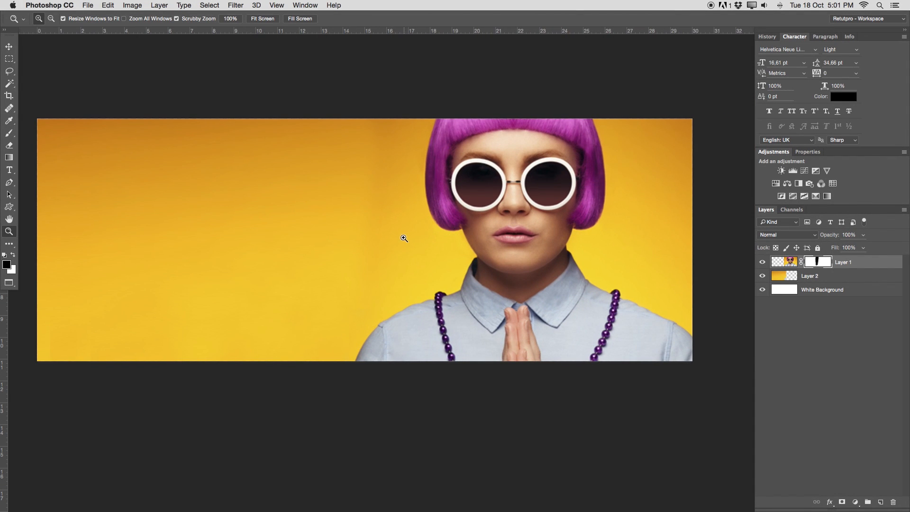
{"action": "key", "text": "b"}
{"action": "key", "text": "x"}
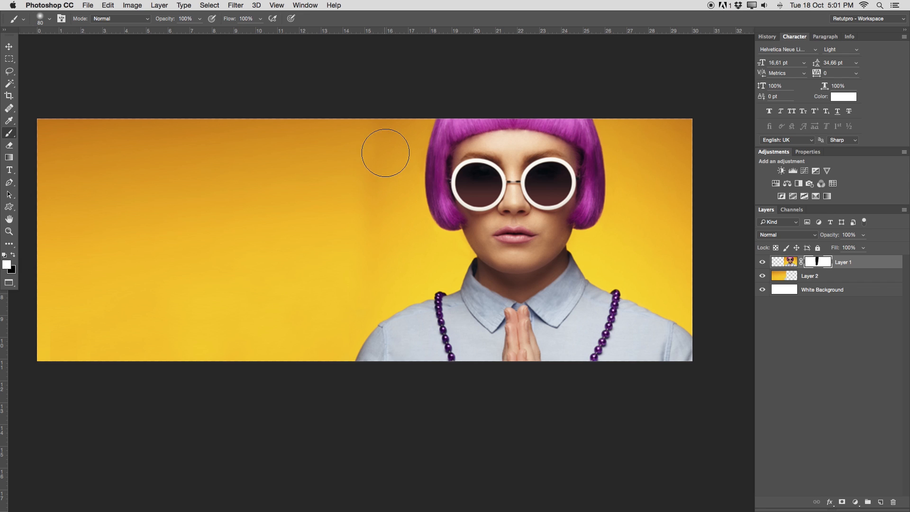
{"action": "key", "text": "x"}
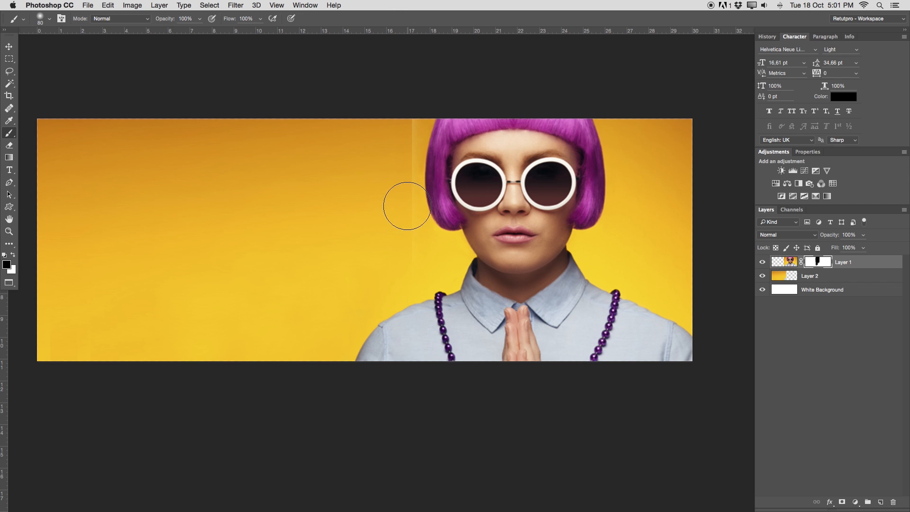
{"action": "key", "text": "x"}
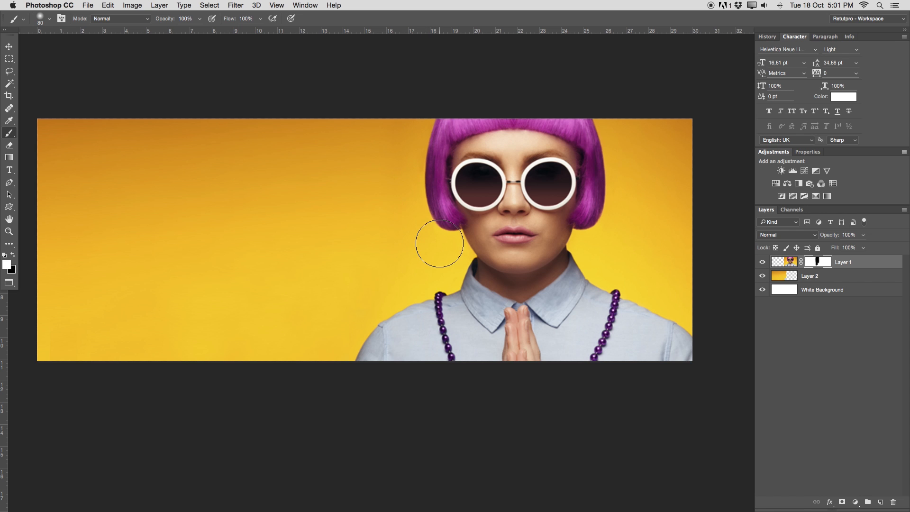
{"action": "key", "text": "z"}
{"action": "left_click_drag", "start_coordinate": [457, 271], "coordinate": [435, 271]}
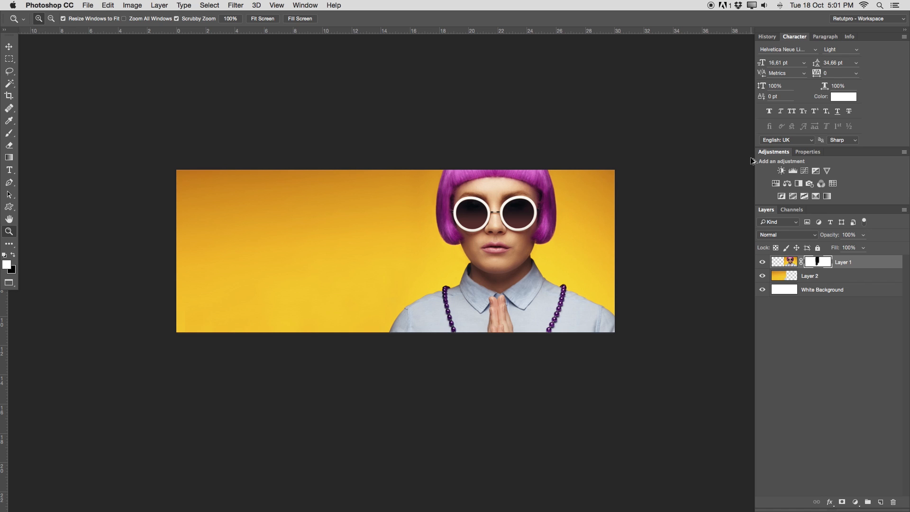
Stamp all visible layers into a new merged layer and rename it Background.
{"action": "key", "text": "super+alt+shift+e"}
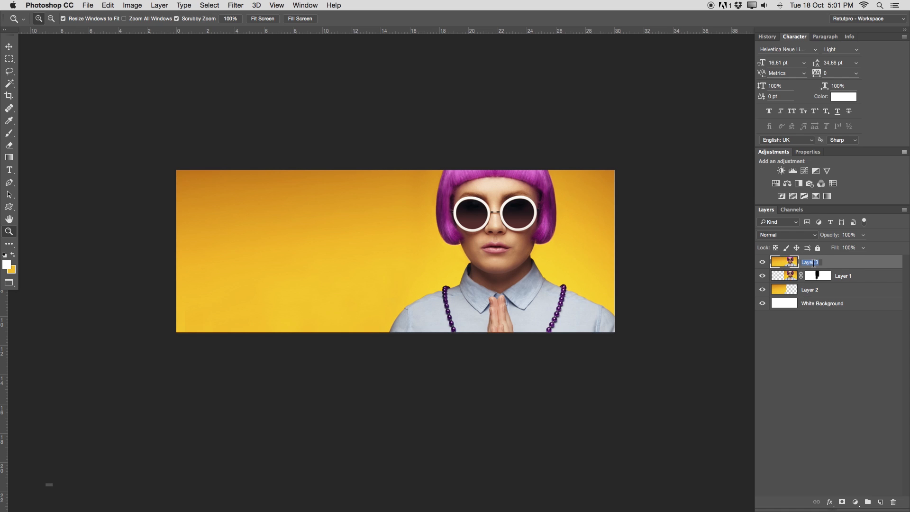
{"action": "type", "text": "nd"}
{"action": "key", "text": "Return"}
Delete Layer 1, Layer 2 and White Background beneath the merged layer.
{"action": "left_click", "coordinate": [824, 277]}
{"action": "key", "text": "Delete"}
{"action": "key", "text": "Delete"}
{"action": "key", "text": "Delete"}
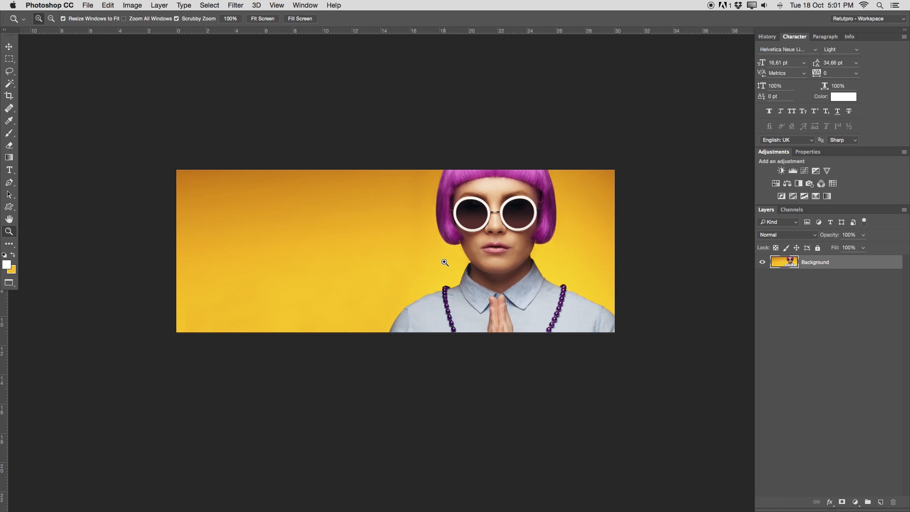
Add a new layer and draw a slanted Pen path from above the purple hair to below the sleeve, adjusting both end points.
{"action": "key", "text": "super+shift+alt+n"}
{"action": "key", "text": "p"}
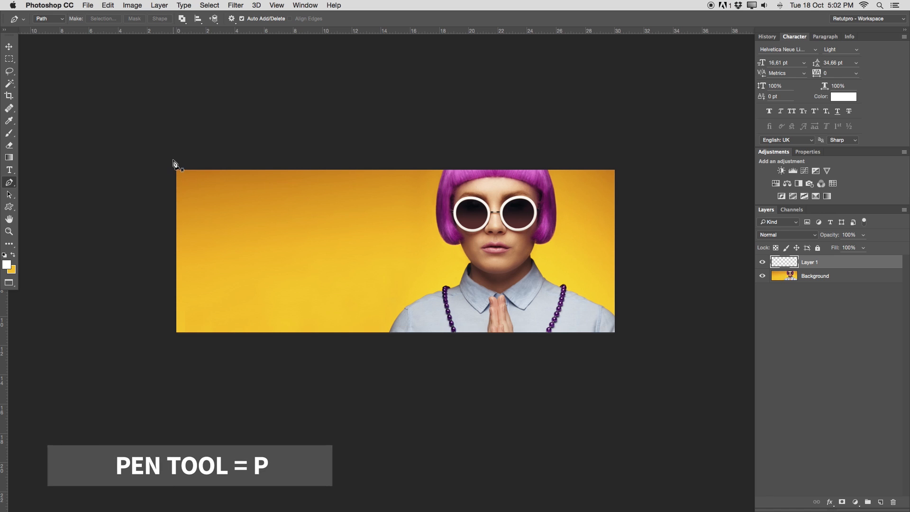
{"action": "left_click", "coordinate": [439, 153]}
{"action": "left_click", "coordinate": [388, 352]}
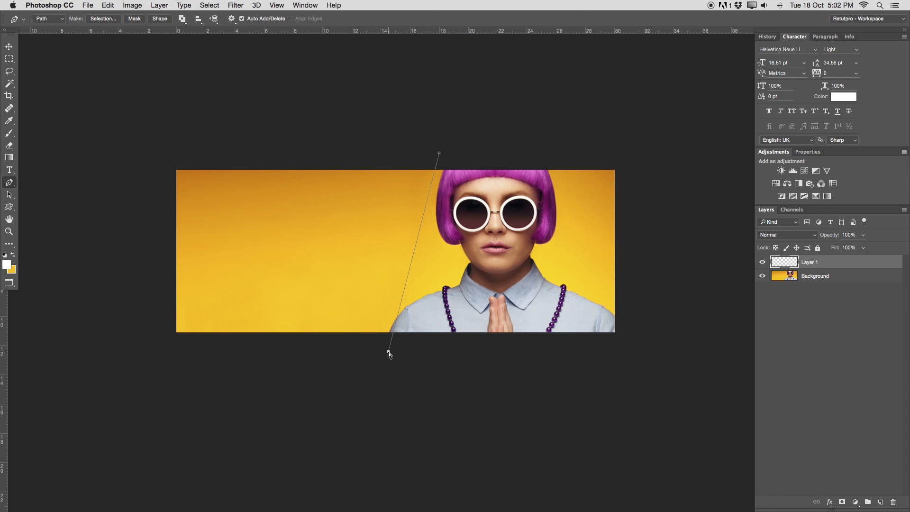
{"action": "left_click_drag", "start_coordinate": [388, 351], "coordinate": [367, 348]}
{"action": "left_click_drag", "start_coordinate": [441, 152], "coordinate": [470, 155]}
{"action": "left_click_drag", "start_coordinate": [369, 350], "coordinate": [397, 347]}
{"action": "left_click_drag", "start_coordinate": [471, 156], "coordinate": [466, 154]}
{"action": "left_click_drag", "start_coordinate": [395, 347], "coordinate": [405, 346]}
{"action": "left_click_drag", "start_coordinate": [466, 155], "coordinate": [464, 156]}
Close the path around the empty yellow area beyond the canvas edges and make it an anti-aliased selection with 0 pixels feather.
{"action": "left_click", "coordinate": [166, 343]}
{"action": "left_click", "coordinate": [168, 157]}
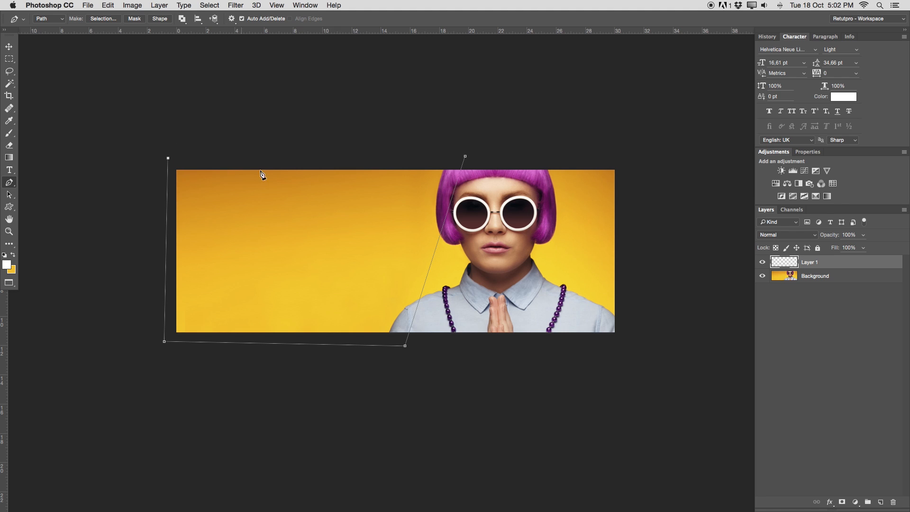
{"action": "left_click", "coordinate": [465, 157]}
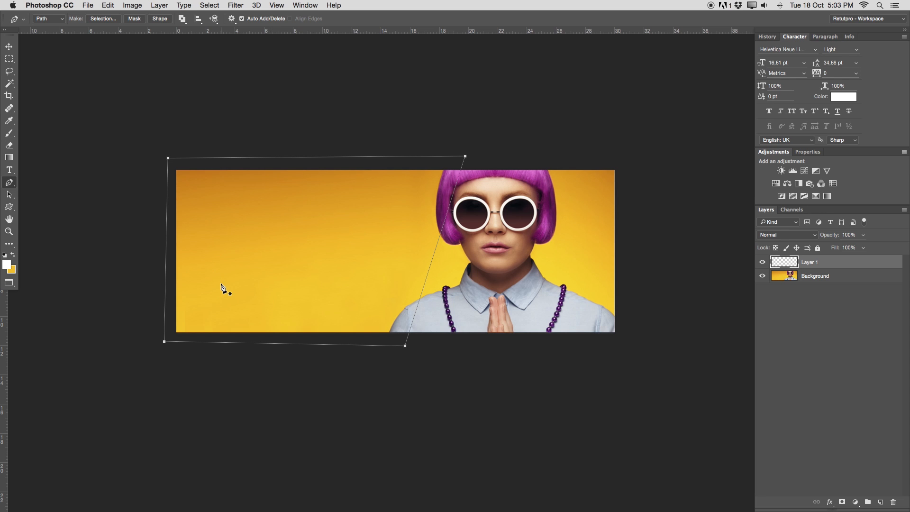
{"action": "right_click", "coordinate": [318, 248]}
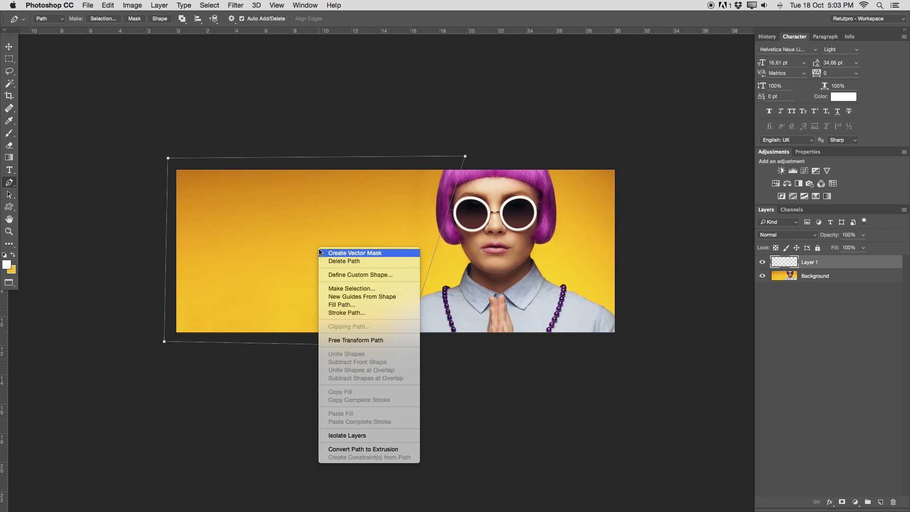
{"action": "left_click", "coordinate": [353, 288]}
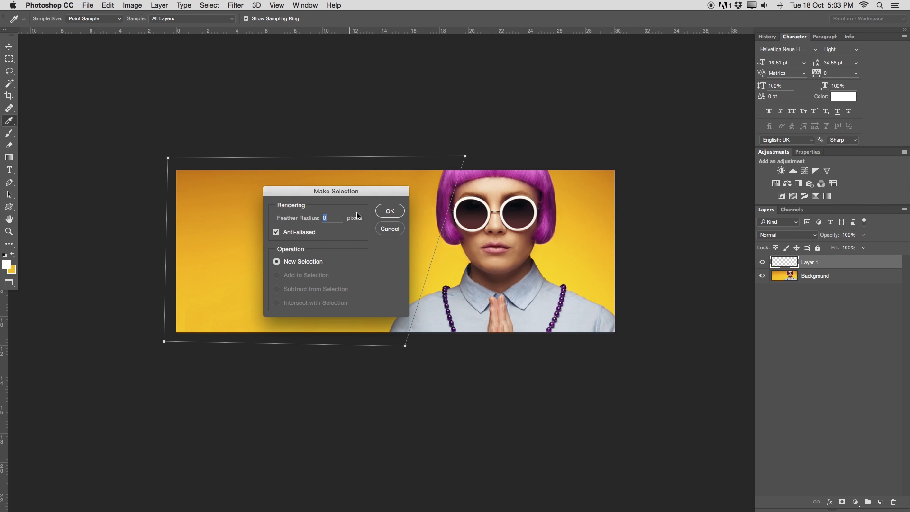
{"action": "left_click", "coordinate": [389, 211]}
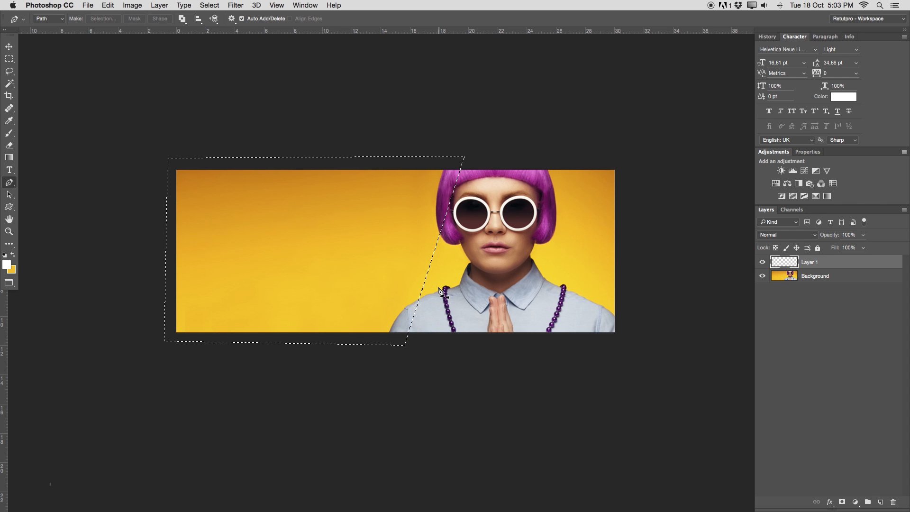
Fill the slanted selection on Layer 1 with White at 100% opacity in Normal mode, and deselect.
{"action": "key", "text": "m"}
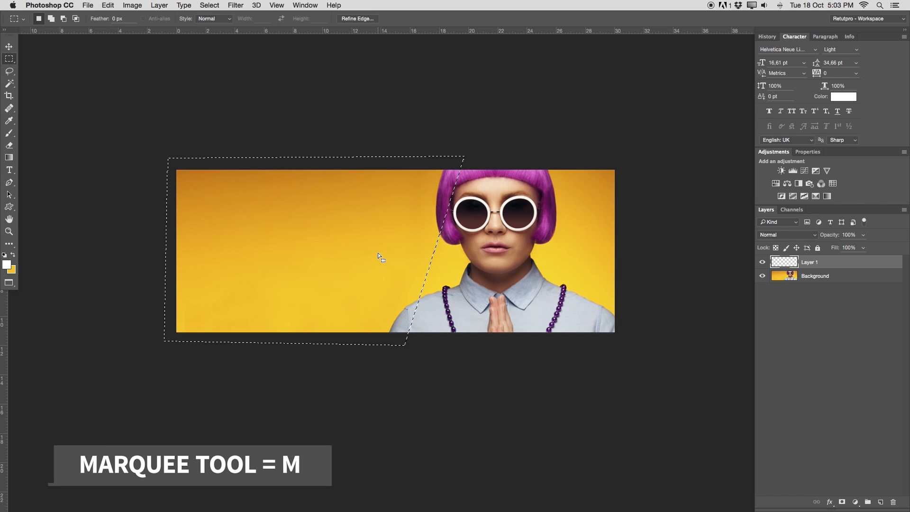
{"action": "right_click", "coordinate": [344, 224]}
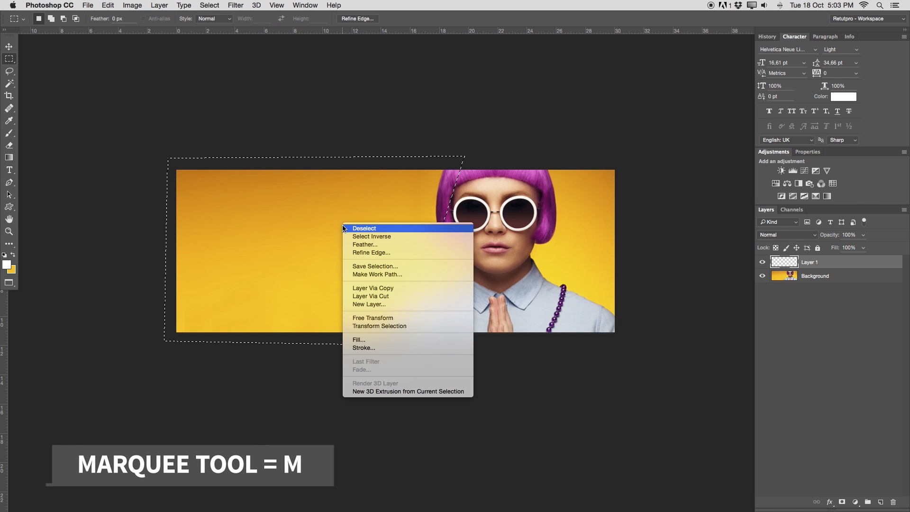
{"action": "left_click", "coordinate": [368, 340]}
{"action": "left_click_drag", "start_coordinate": [617, 365], "coordinate": [560, 197]}
{"action": "left_click", "coordinate": [550, 217]}
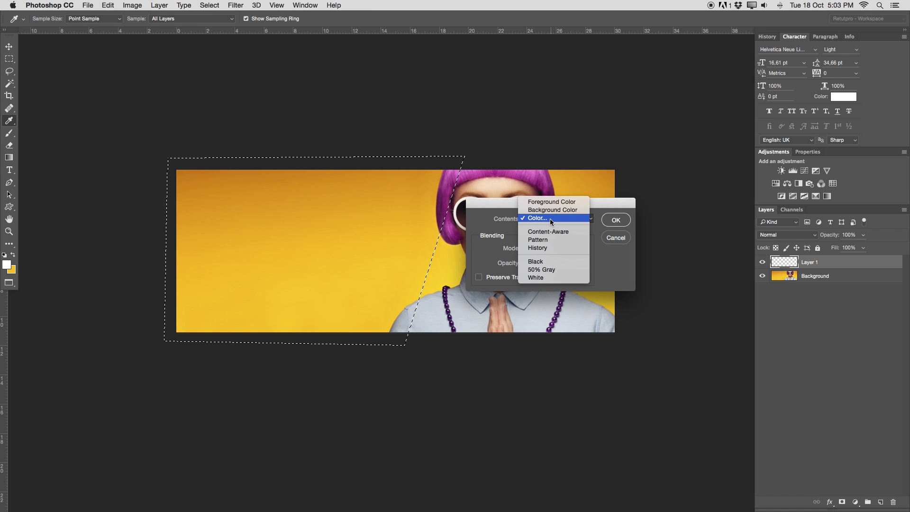
{"action": "left_click", "coordinate": [542, 278]}
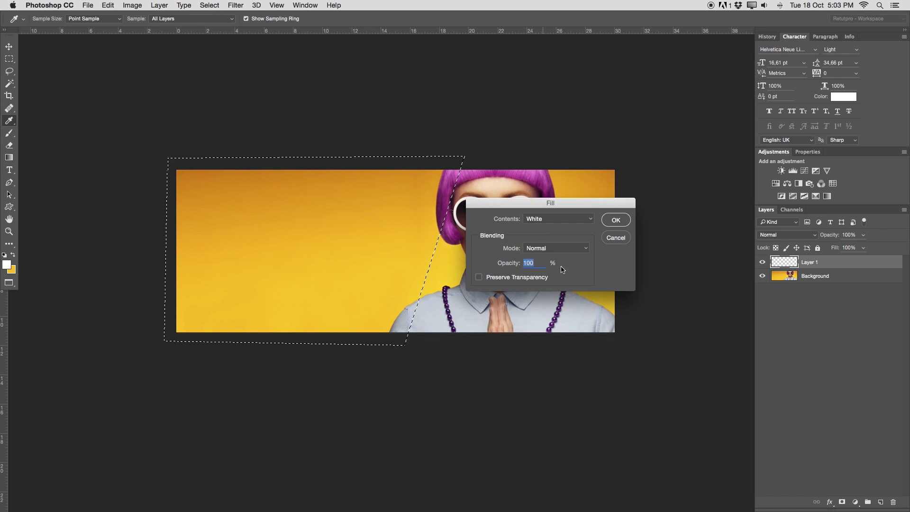
{"action": "left_click", "coordinate": [613, 223]}
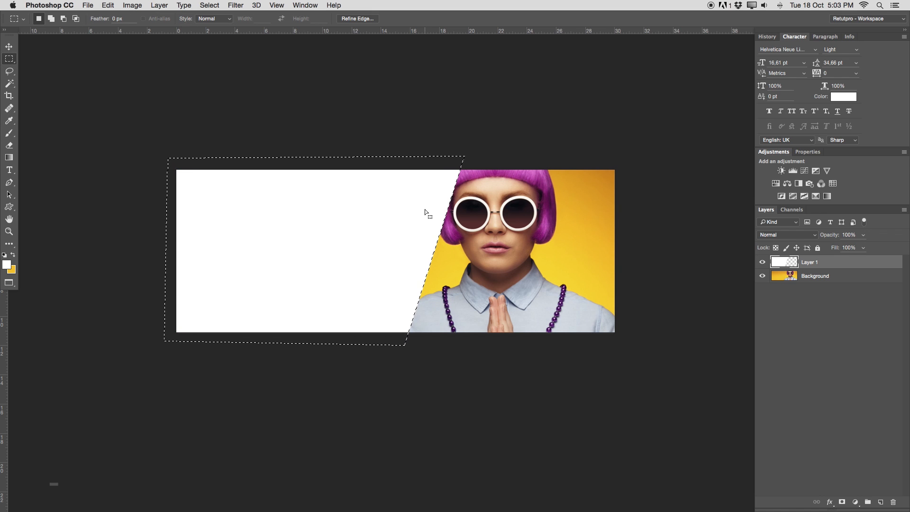
{"action": "key", "text": "super+d"}
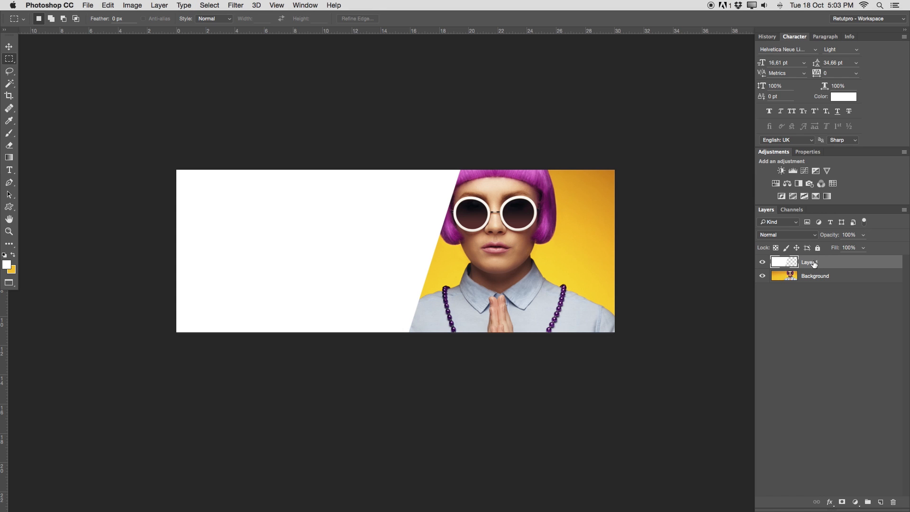
Set the white shape layer's opacity to 61%, rename it White, and hide it.
{"action": "left_click_drag", "start_coordinate": [835, 233], "coordinate": [813, 235]}
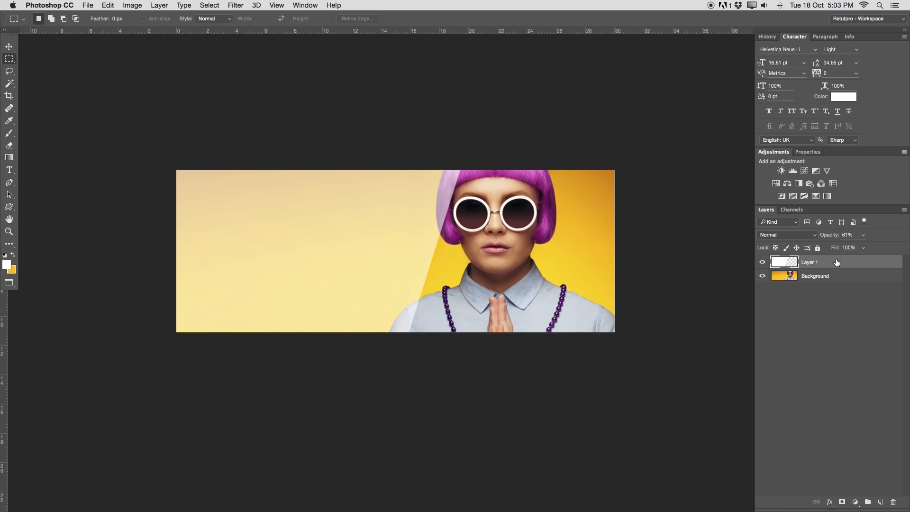
{"action": "type", "text": "White"}
{"action": "key", "text": "Return"}
{"action": "left_click", "coordinate": [763, 262]}
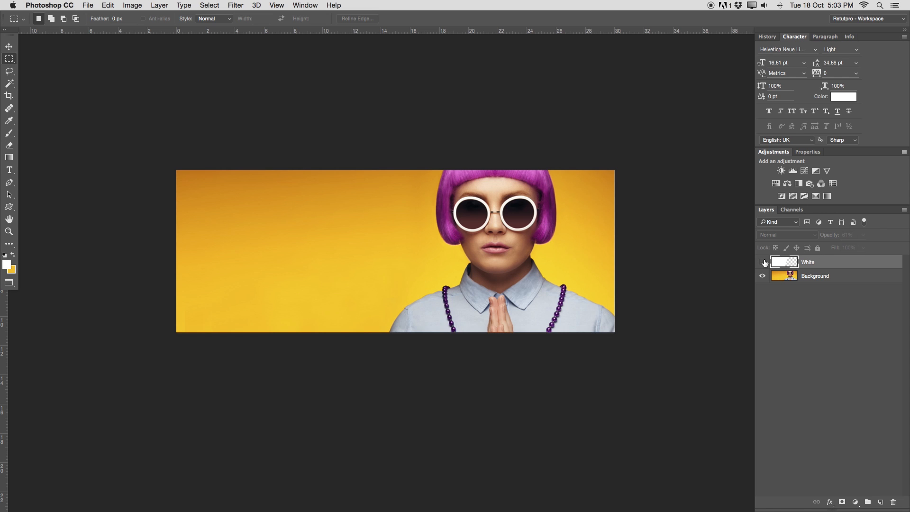
Select the plain yellow area up to the sleeve with a full-height rectangular marquee and add a new layer above Background.
{"action": "left_click", "coordinate": [816, 276]}
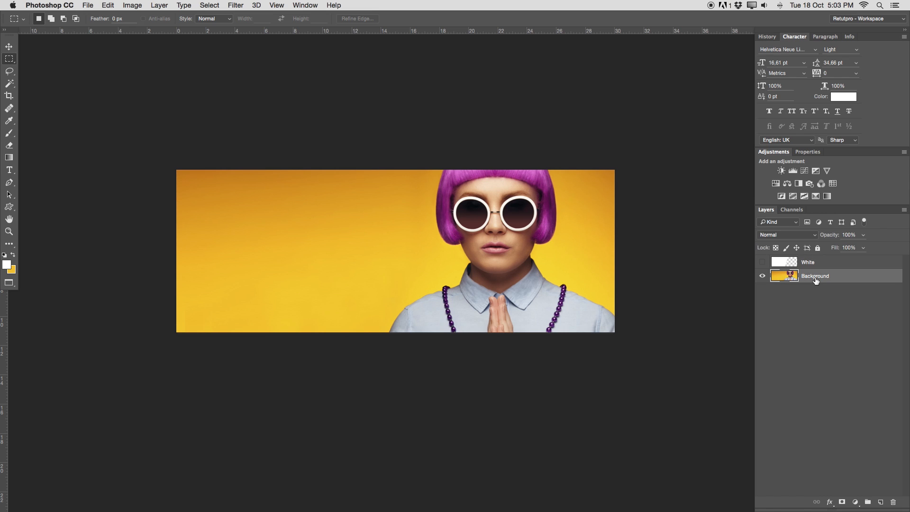
{"action": "left_click", "coordinate": [13, 61]}
{"action": "left_click", "coordinate": [46, 67]}
{"action": "left_click_drag", "start_coordinate": [175, 170], "coordinate": [388, 333]}
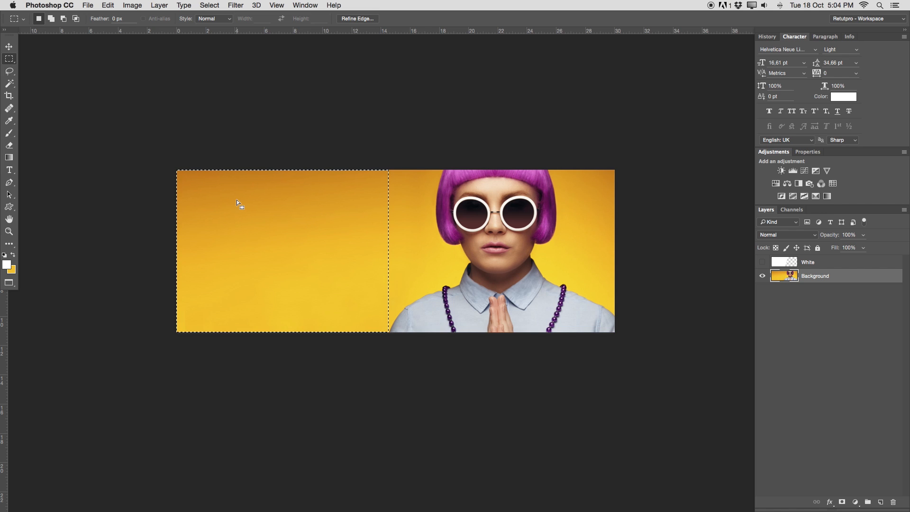
{"action": "left_click", "coordinate": [880, 504]}
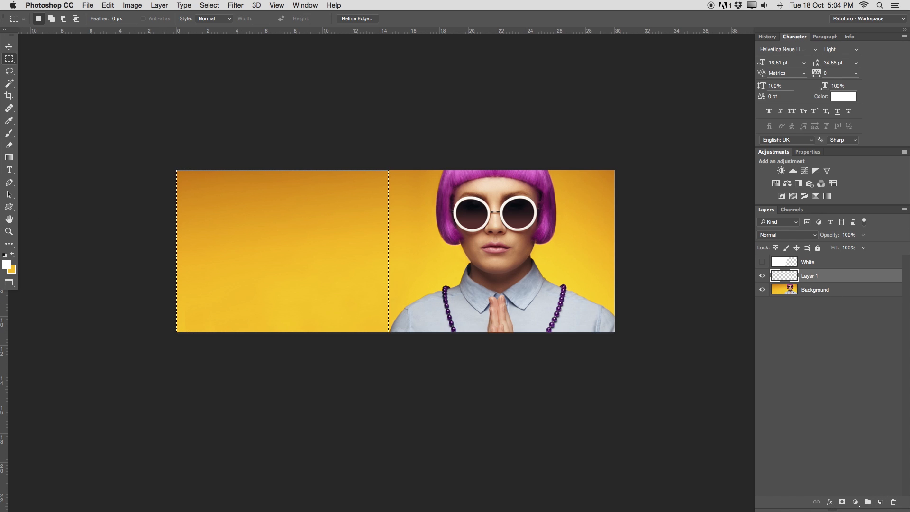
Confirm white as the foreground color and yellow ffc400 as the background color.
{"action": "left_click", "coordinate": [6, 264]}
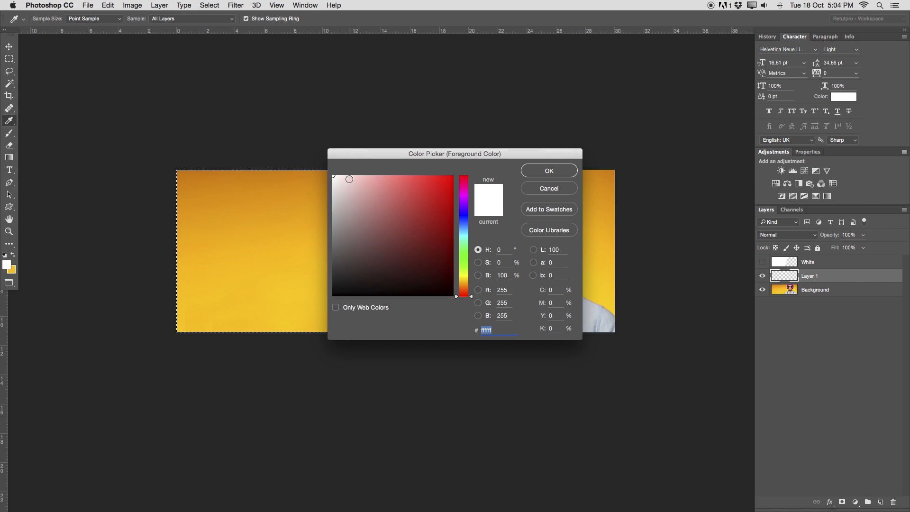
{"action": "left_click", "coordinate": [546, 188]}
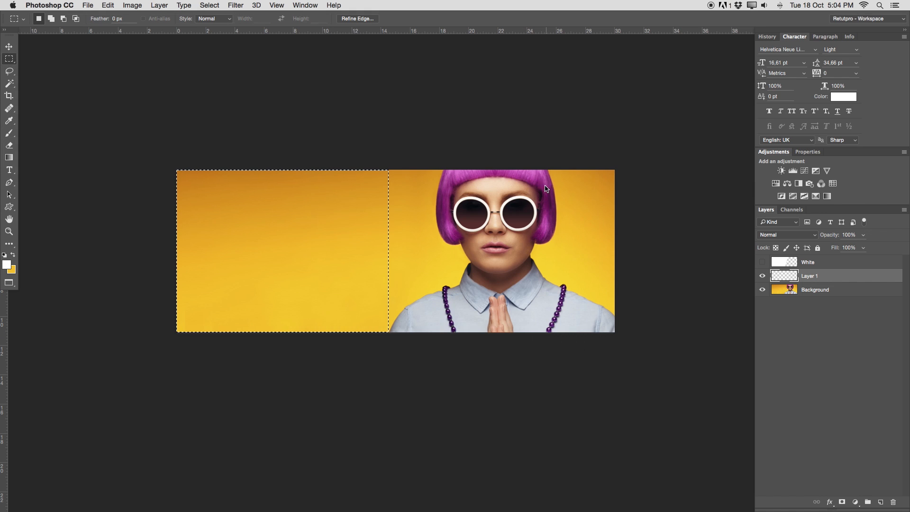
{"action": "left_click", "coordinate": [7, 265]}
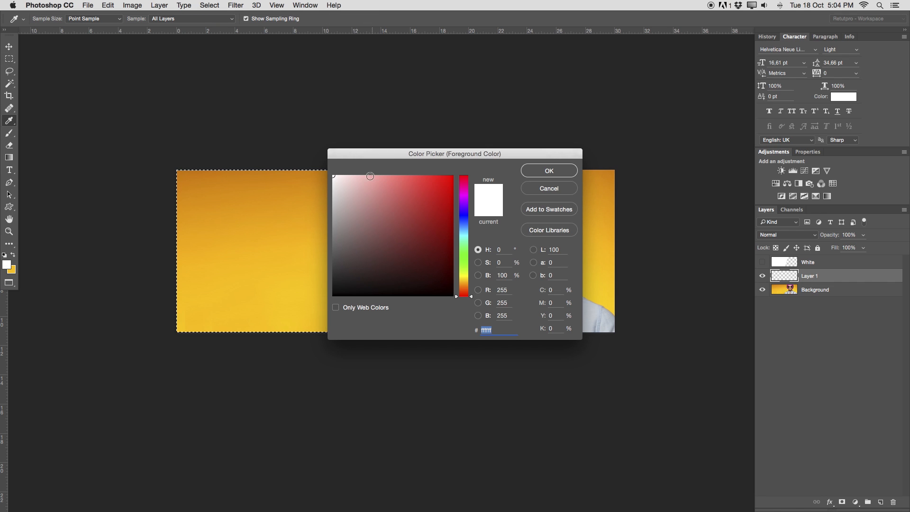
{"action": "left_click", "coordinate": [561, 169]}
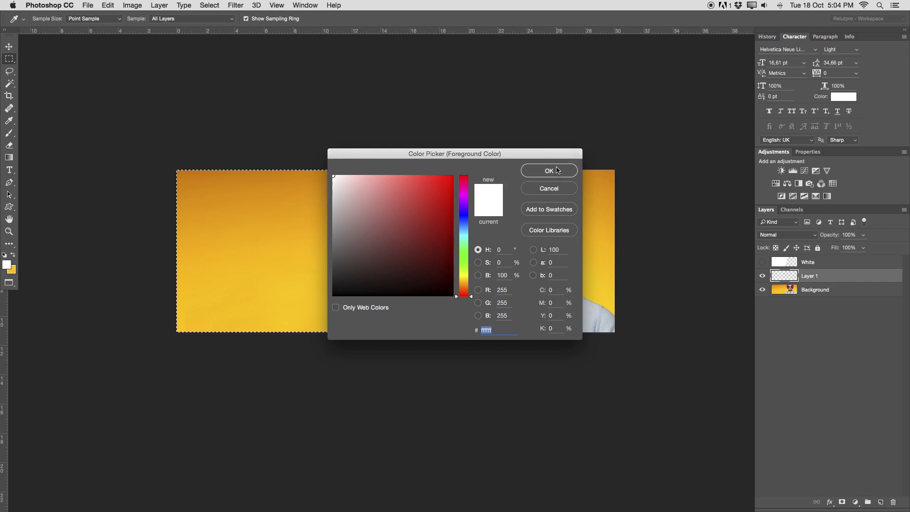
{"action": "left_click", "coordinate": [12, 271]}
{"action": "left_click_drag", "start_coordinate": [359, 150], "coordinate": [547, 152]}
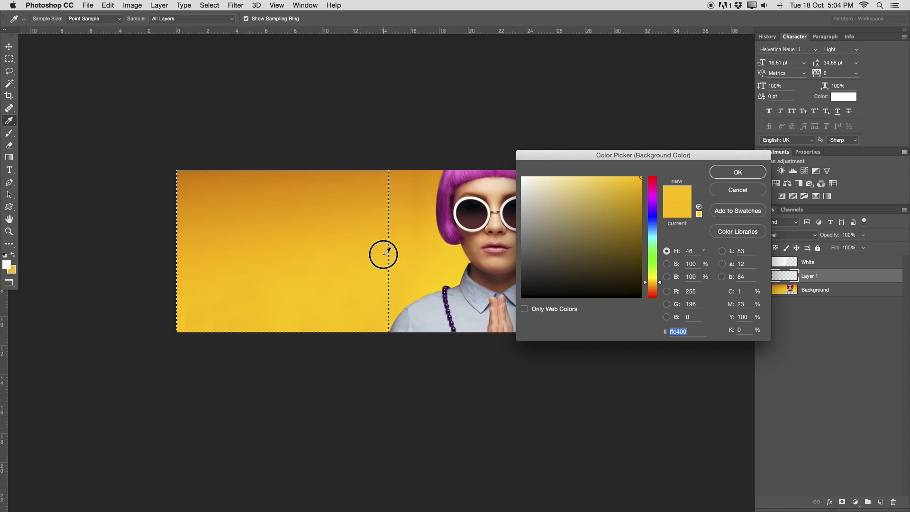
{"action": "left_click", "coordinate": [758, 173]}
Set up the Gradient tool with the white-to-yellow Foreground to Background preset in Linear style, Normal mode and 100% opacity.
{"action": "key", "text": "m"}
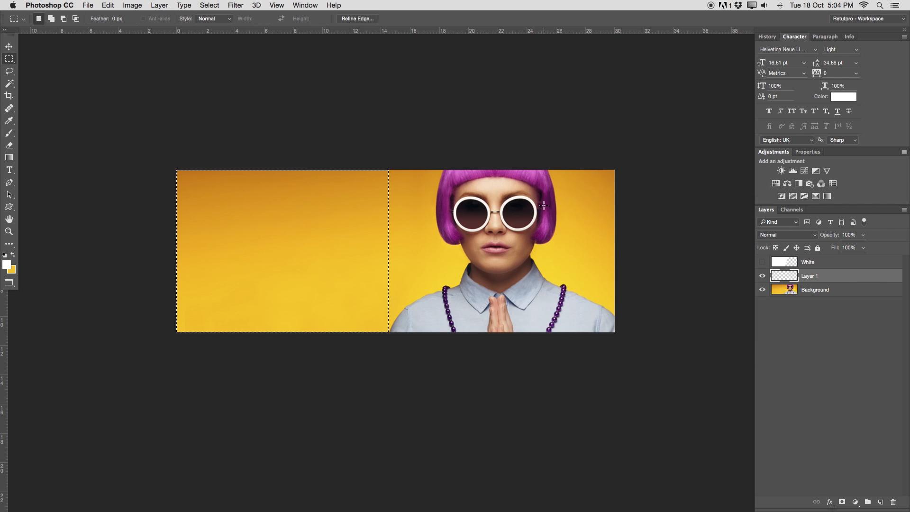
{"action": "left_click", "coordinate": [9, 157]}
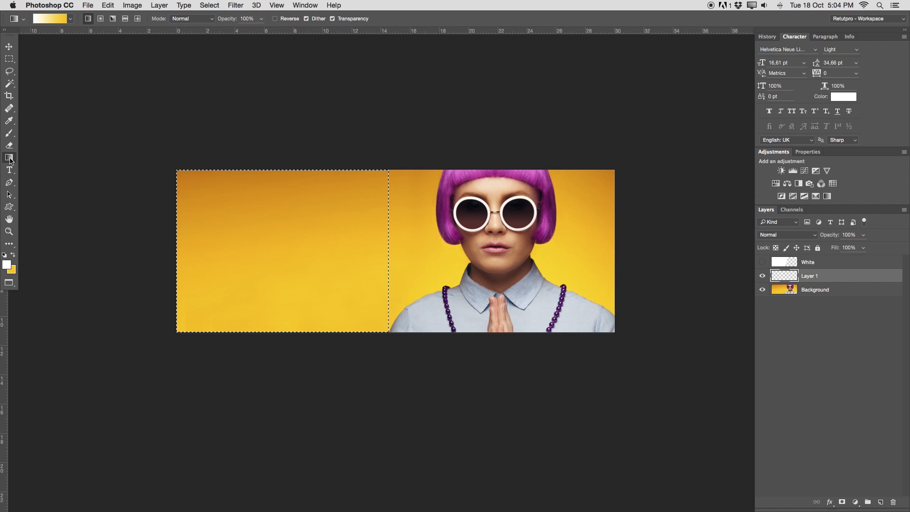
{"action": "left_click", "coordinate": [71, 19]}
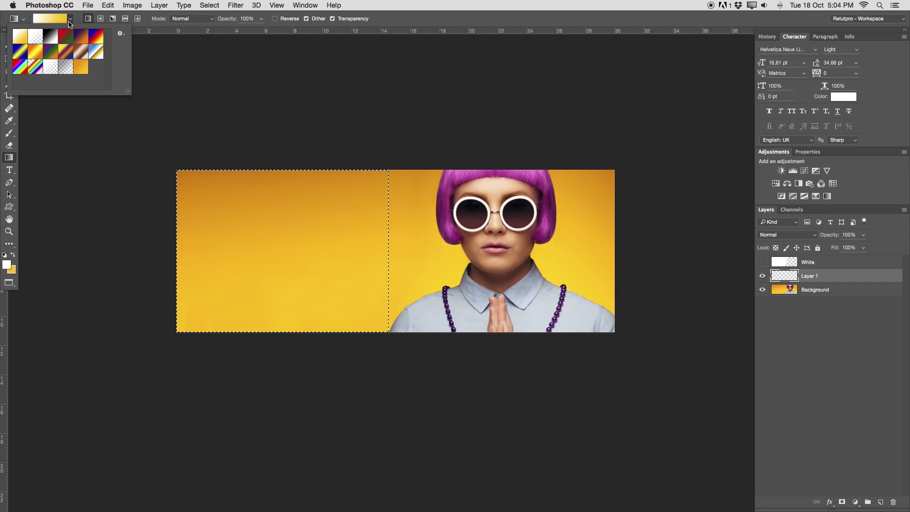
{"action": "left_click", "coordinate": [20, 37]}
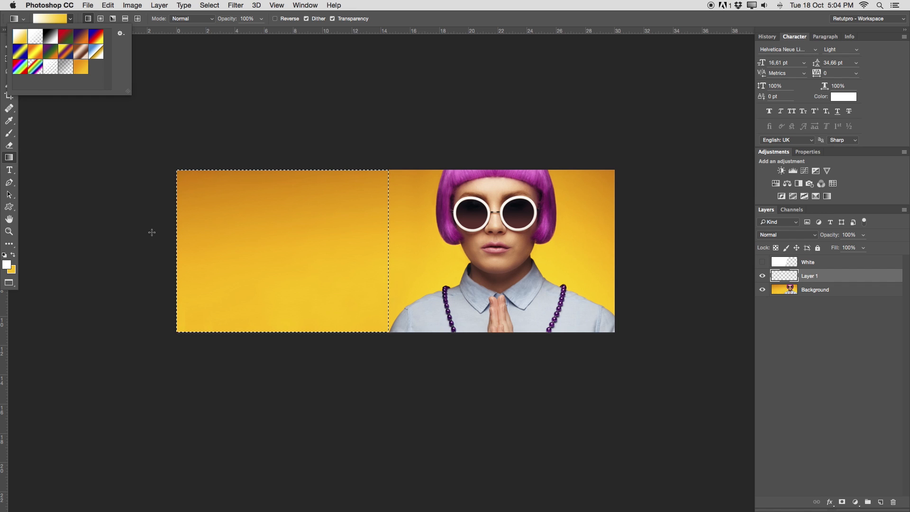
Try horizontal white-to-yellow gradients of different lengths across the selected area on Layer 1.
{"action": "left_click", "coordinate": [167, 243]}
{"action": "left_click_drag", "start_coordinate": [167, 243], "coordinate": [342, 247]}
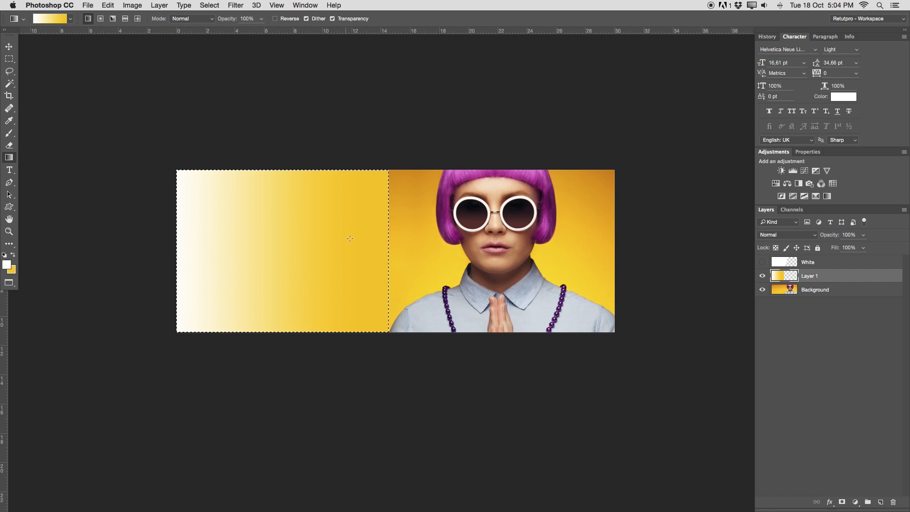
{"action": "key", "text": "super+z"}
{"action": "left_click_drag", "start_coordinate": [332, 238], "coordinate": [302, 228]}
{"action": "key", "text": "super+z"}
{"action": "key", "text": "super+z"}
{"action": "left_click_drag", "start_coordinate": [152, 243], "coordinate": [284, 254]}
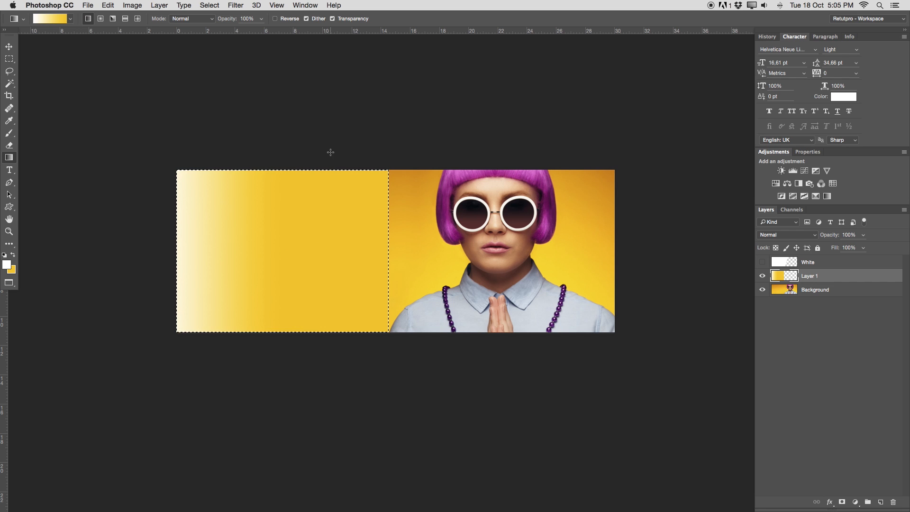
{"action": "key", "text": "z"}
{"action": "key", "text": "super+z"}
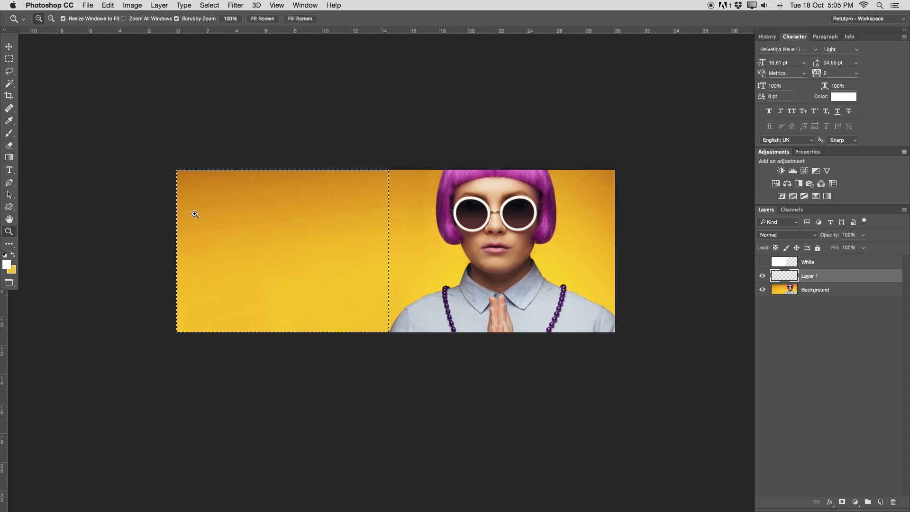
Draw a white-to-yellow gradient on Layer 1 from near the cover's left edge to about two-thirds across the selection, and deselect.
{"action": "key", "text": "g"}
{"action": "left_click_drag", "start_coordinate": [192, 243], "coordinate": [325, 252]}
{"action": "right_click", "coordinate": [350, 195]}
{"action": "key", "text": "Escape"}
{"action": "key", "text": "super+d"}
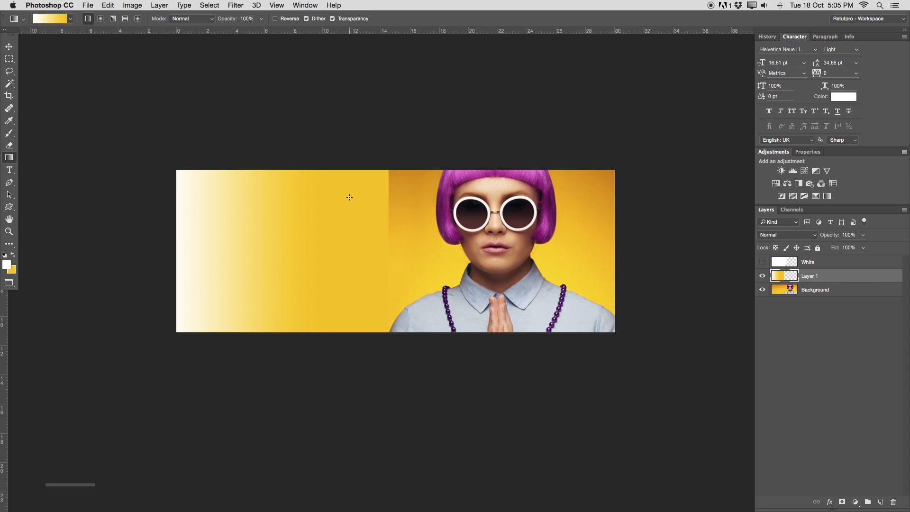
Add a layer mask to Layer 1 and paint black over the gradient's hard right edge with a 175-pixel brush at 100% opacity.
{"action": "key", "text": "z"}
{"action": "left_click_drag", "start_coordinate": [376, 228], "coordinate": [352, 229]}
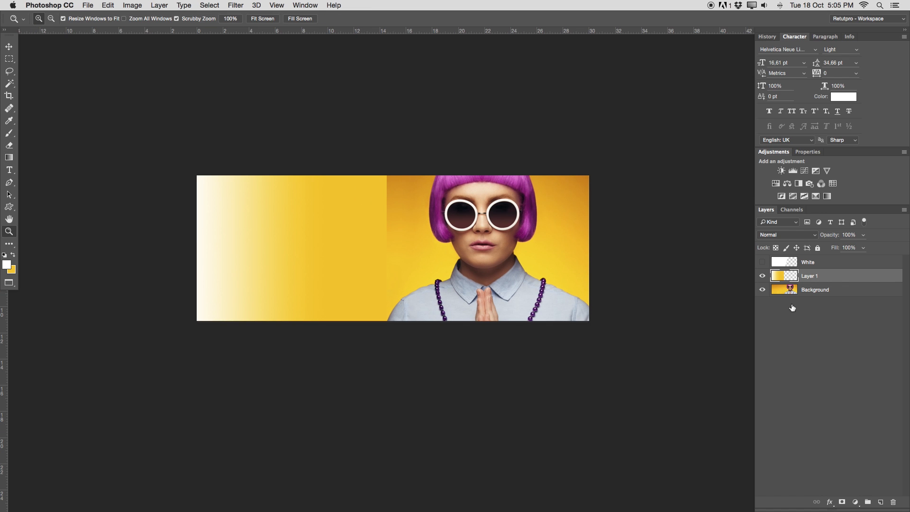
{"action": "left_click", "coordinate": [841, 502]}
{"action": "key", "text": "b"}
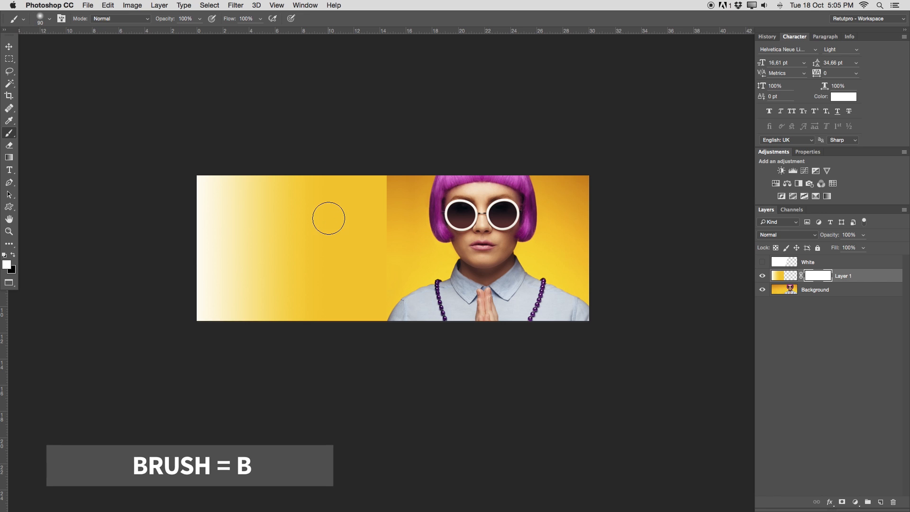
{"action": "key", "text": "bracketright"}
{"action": "key", "text": "bracketright"}
{"action": "key", "text": "bracketright"}
{"action": "key", "text": "bracketright"}
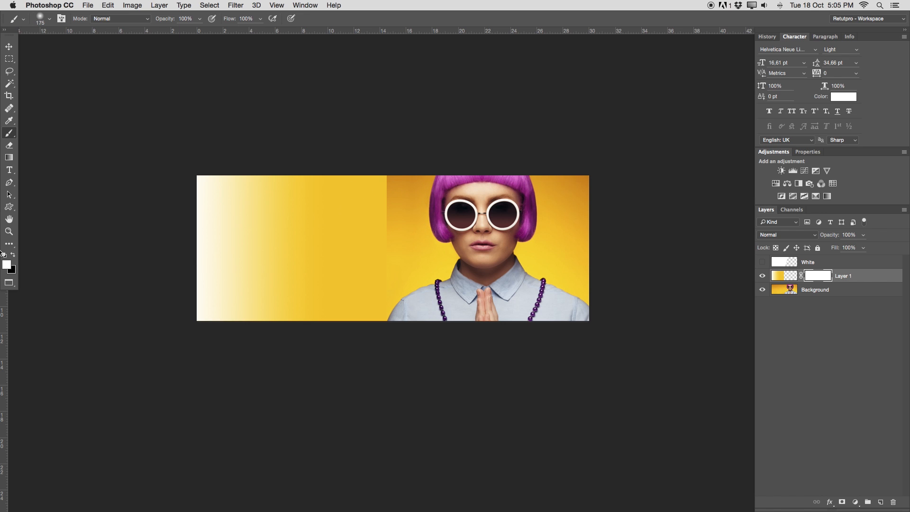
{"action": "mouse_move", "coordinate": [429, 140]}
{"action": "left_mouse_down"}
{"action": "mouse_move", "coordinate": [408, 158]}
{"action": "mouse_move", "coordinate": [408, 325]}
{"action": "left_mouse_up"}
{"action": "mouse_move", "coordinate": [414, 143]}
{"action": "left_mouse_down"}
{"action": "mouse_move", "coordinate": [400, 300]}
{"action": "mouse_move", "coordinate": [386, 172]}
{"action": "left_mouse_up"}
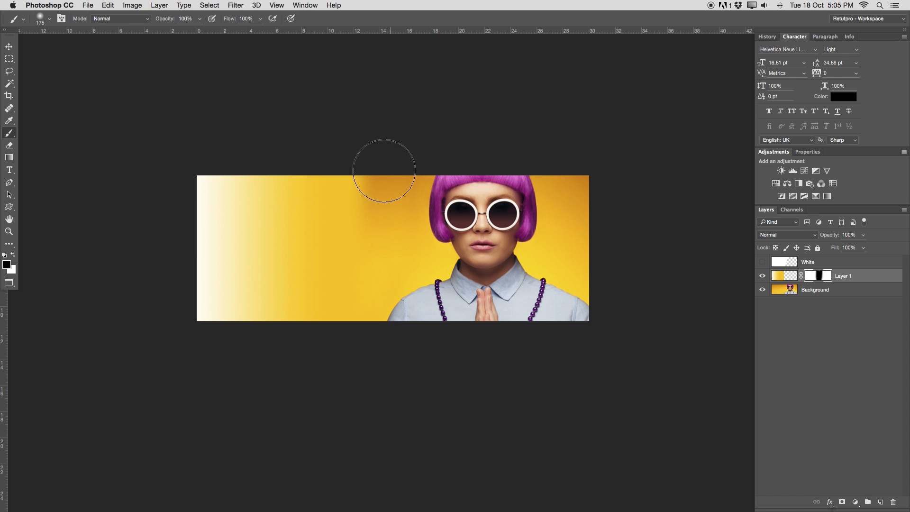
Blend the gradient into the portrait background by painting the mask with a 400-pixel black brush at 40% opacity.
{"action": "key", "text": "bracketright"}
{"action": "key", "text": "bracketright"}
{"action": "key", "text": "bracketright"}
{"action": "key", "text": "bracketright"}
{"action": "key", "text": "bracketright"}
{"action": "key", "text": "bracketleft"}
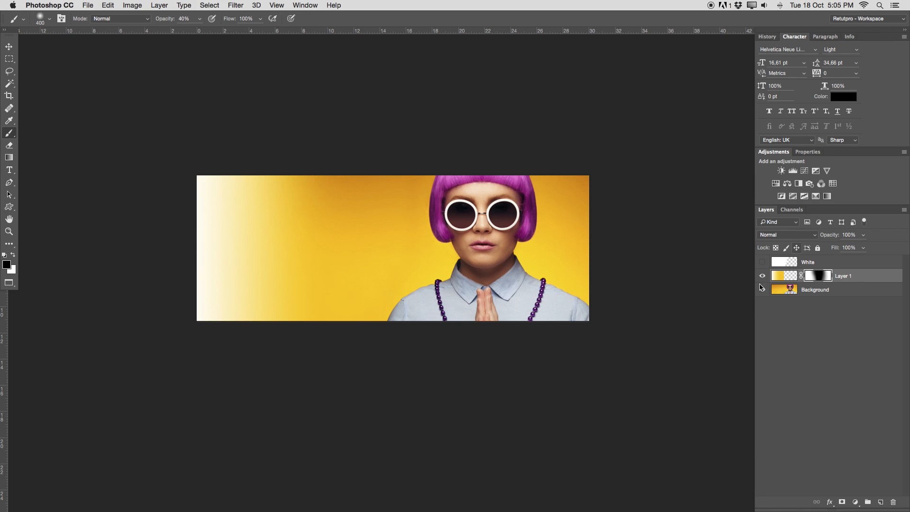
Show the White layer and set its opacity to 60%.
{"action": "left_click", "coordinate": [762, 262]}
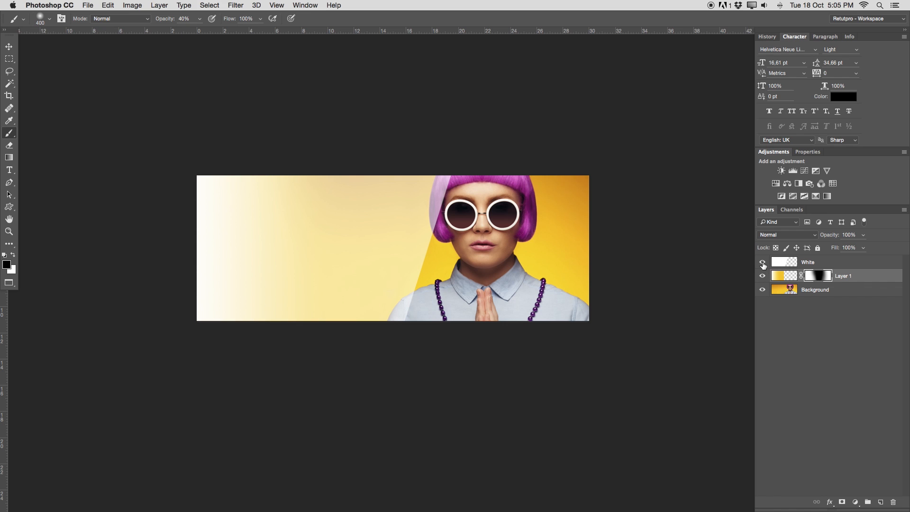
{"action": "left_click", "coordinate": [762, 262]}
{"action": "left_click", "coordinate": [762, 262]}
{"action": "left_click", "coordinate": [806, 264]}
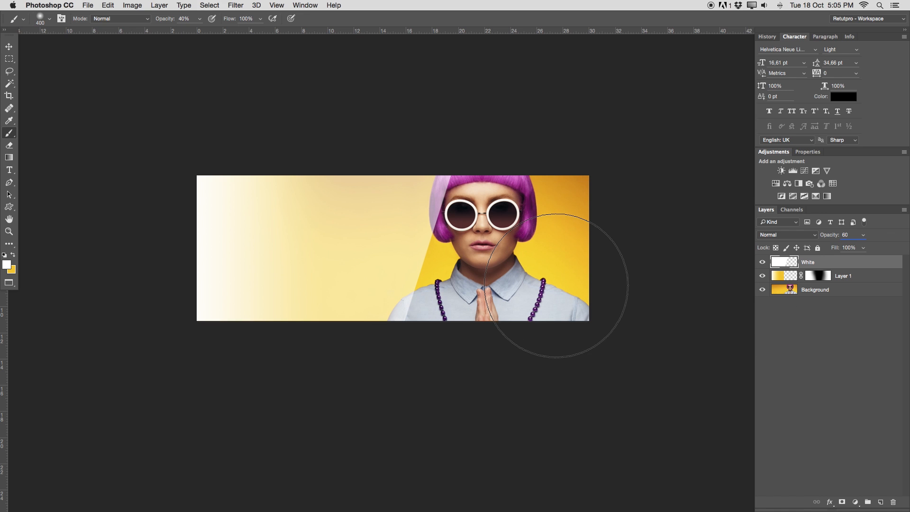
Add a new layer above Layer 1 and draw a circular marquee on the yellow area to the right of the hair.
{"action": "left_click", "coordinate": [797, 272]}
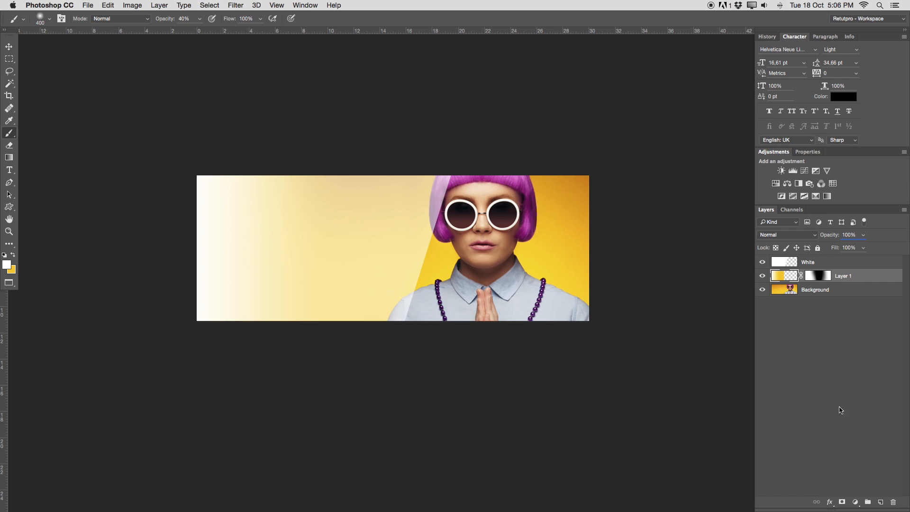
{"action": "left_click", "coordinate": [879, 504]}
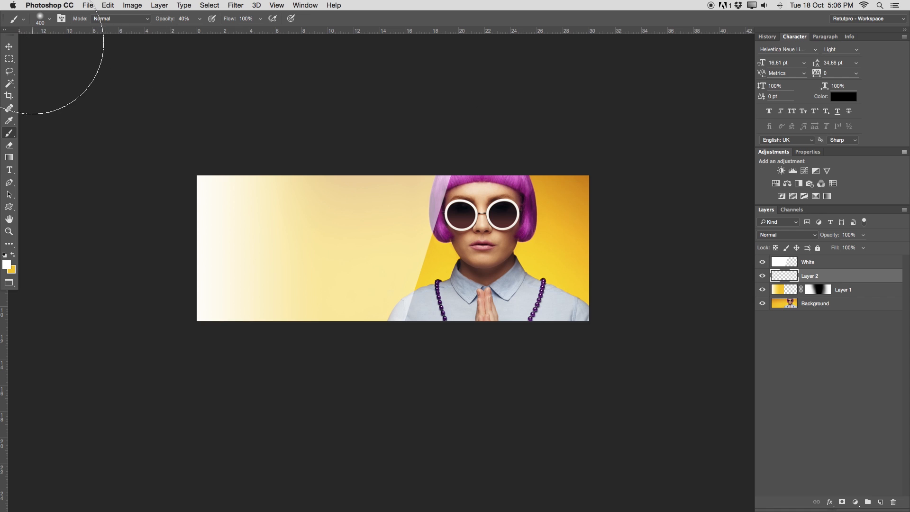
{"action": "left_click", "coordinate": [9, 59]}
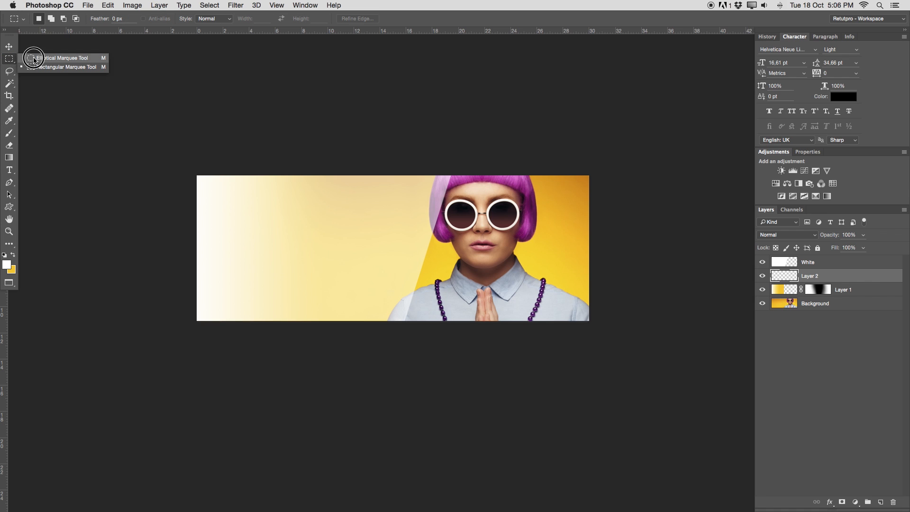
{"action": "left_click", "coordinate": [33, 59]}
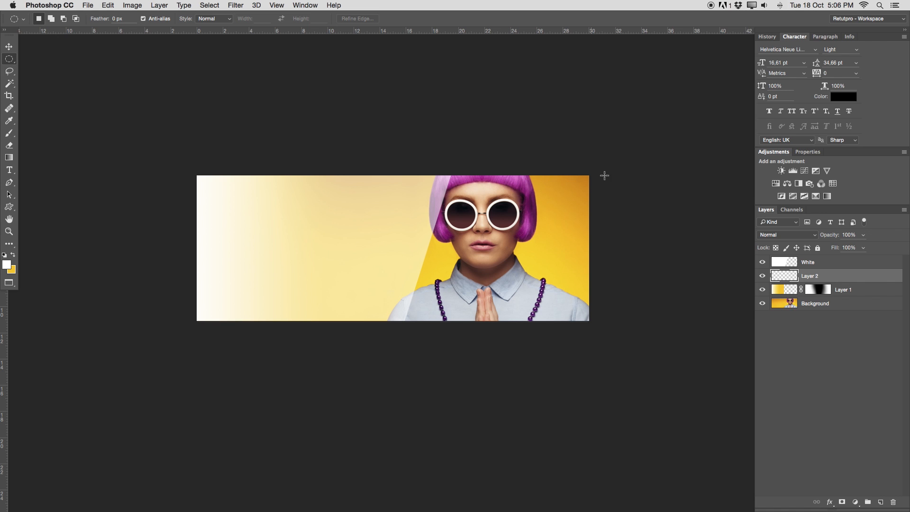
{"action": "key", "text": "z"}
{"action": "left_click_drag", "start_coordinate": [557, 217], "coordinate": [569, 217]}
{"action": "left_click_drag", "start_coordinate": [496, 220], "coordinate": [549, 220]}
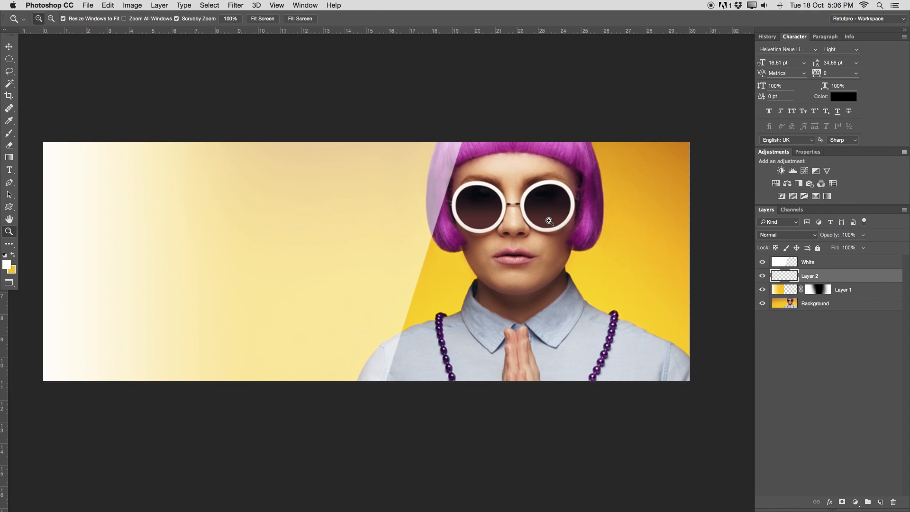
{"action": "key", "text": "m"}
{"action": "left_click_drag", "start_coordinate": [628, 162], "coordinate": [674, 207]}
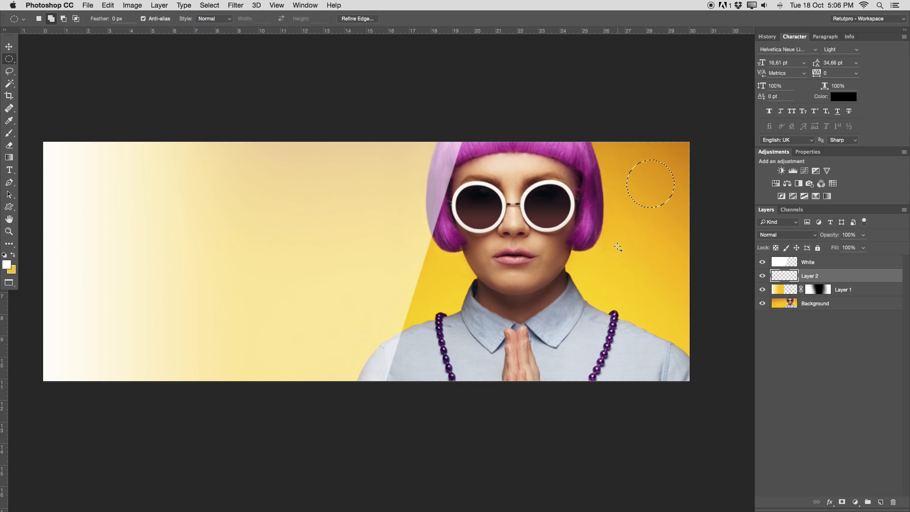
Add four more circles of varying size to the selection right of the face, including one about 0.49 cm wide.
{"action": "left_click_drag", "start_coordinate": [616, 240], "coordinate": [621, 246]}
{"action": "key", "text": "super+space"}
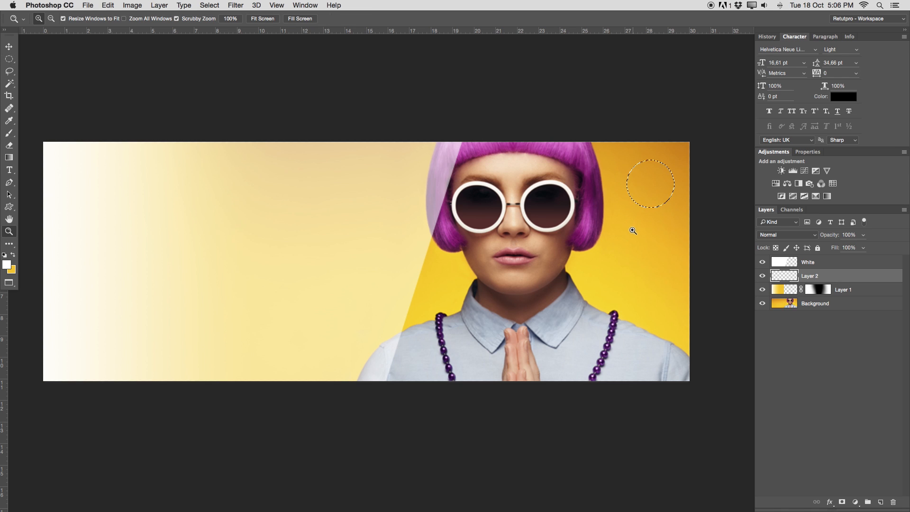
{"action": "key", "text": "m"}
{"action": "left_click_drag", "start_coordinate": [619, 239], "coordinate": [638, 255]}
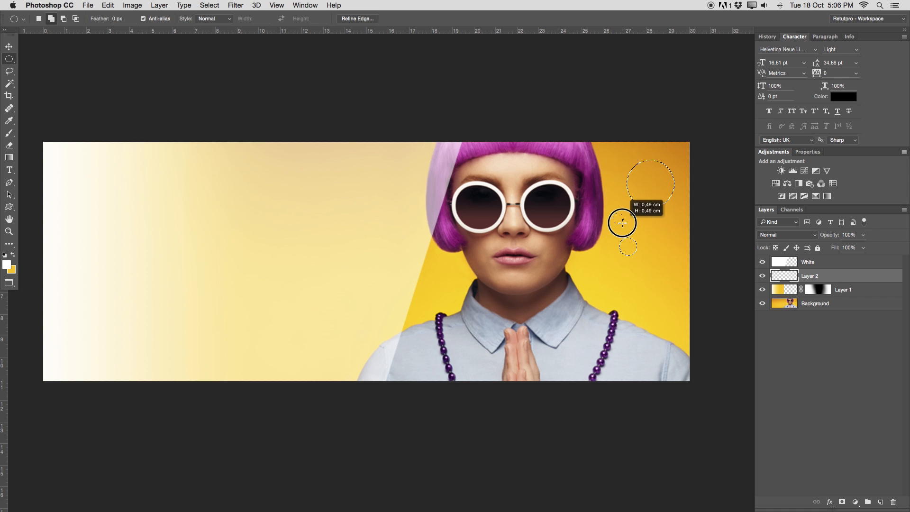
{"action": "left_click_drag", "start_coordinate": [646, 279], "coordinate": [695, 326]}
{"action": "left_click_drag", "start_coordinate": [654, 222], "coordinate": [668, 236]}
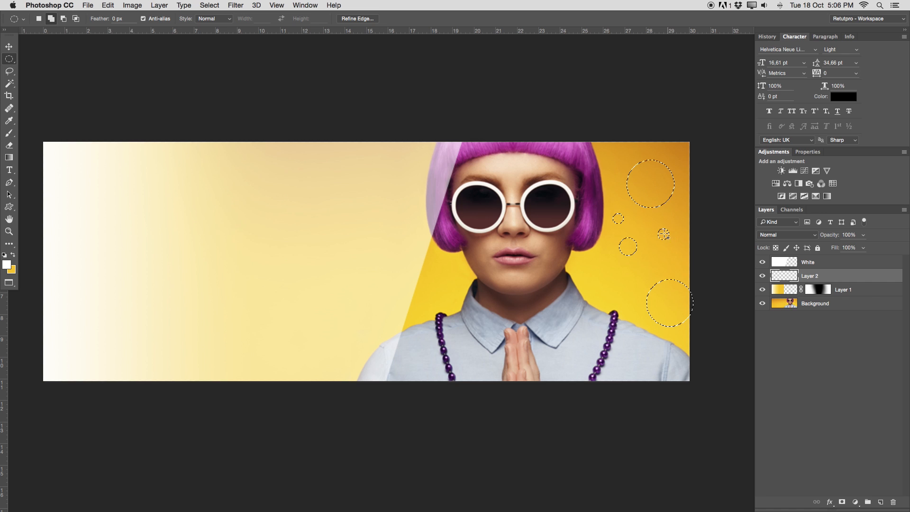
Add scattered large and small circles to the selection across the middle of the cover, with two crossing its top edge.
{"action": "left_click_drag", "start_coordinate": [342, 131], "coordinate": [410, 198]}
{"action": "left_click_drag", "start_coordinate": [373, 240], "coordinate": [429, 296]}
{"action": "left_click_drag", "start_coordinate": [368, 227], "coordinate": [411, 224]}
{"action": "left_click_drag", "start_coordinate": [350, 319], "coordinate": [355, 323]}
{"action": "left_click_drag", "start_coordinate": [285, 246], "coordinate": [354, 319]}
{"action": "left_click_drag", "start_coordinate": [224, 118], "coordinate": [292, 184]}
{"action": "left_click_drag", "start_coordinate": [207, 216], "coordinate": [240, 247]}
{"action": "left_click_drag", "start_coordinate": [286, 198], "coordinate": [284, 234]}
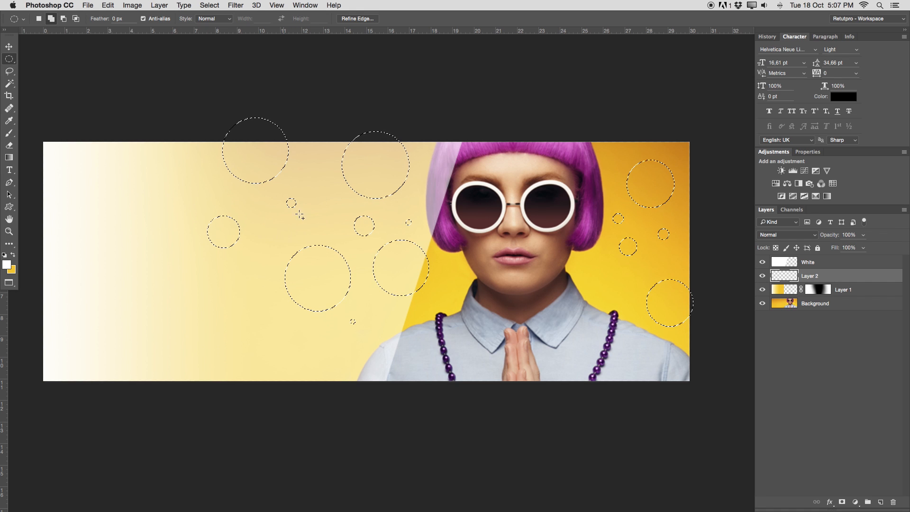
{"action": "mouse_move", "coordinate": [314, 156]}
{"action": "left_mouse_down"}
{"action": "mouse_move", "coordinate": [340, 180]}
{"action": "mouse_move", "coordinate": [326, 165]}
{"action": "left_mouse_up"}
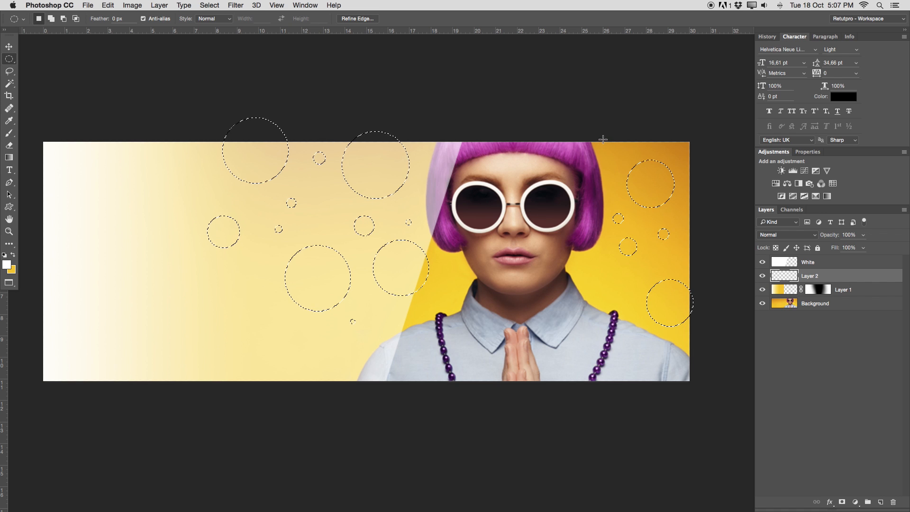
Add small circles to the selection near the hair and shoulder, and larger ones across the cover's left part, one crossing the left edge.
{"action": "left_click_drag", "start_coordinate": [601, 143], "coordinate": [612, 150]}
{"action": "left_click_drag", "start_coordinate": [305, 363], "coordinate": [336, 374]}
{"action": "left_click_drag", "start_coordinate": [319, 336], "coordinate": [325, 341]}
{"action": "left_click_drag", "start_coordinate": [377, 325], "coordinate": [389, 336]}
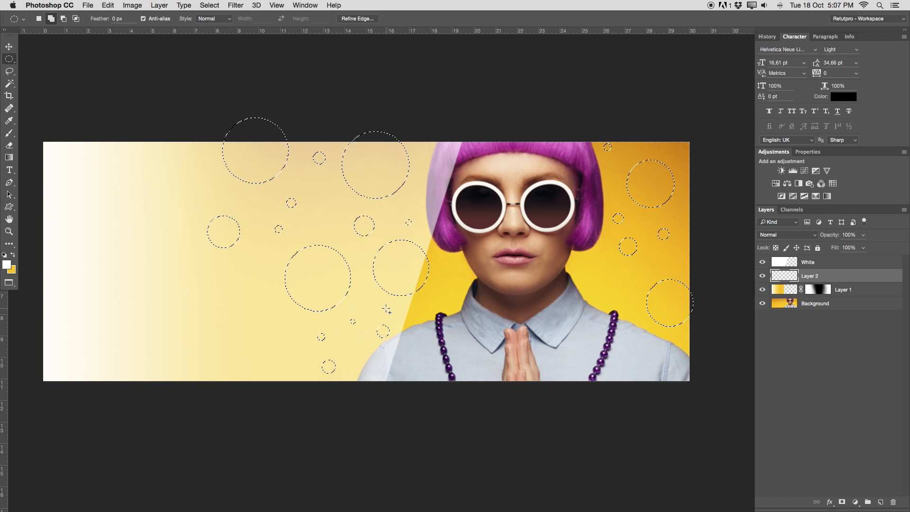
{"action": "left_click_drag", "start_coordinate": [449, 281], "coordinate": [434, 304]}
{"action": "left_click_drag", "start_coordinate": [185, 297], "coordinate": [240, 355]}
{"action": "left_click_drag", "start_coordinate": [107, 188], "coordinate": [180, 261]}
{"action": "scroll", "coordinate": [57, 315], "scroll_direction": "left", "scroll_amount": 1}
{"action": "left_click_drag", "start_coordinate": [43, 313], "coordinate": [103, 372]}
{"action": "left_click_drag", "start_coordinate": [78, 158], "coordinate": [104, 184]}
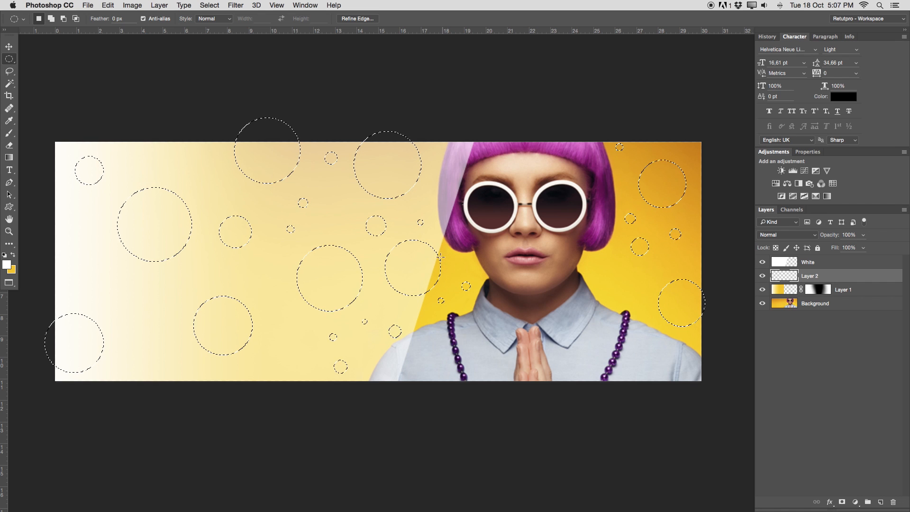
Fill the circle selection on Layer 2 with blue-gray a0b4ca sampled from the shirt, in Normal mode at 100% opacity.
{"action": "right_click", "coordinate": [421, 259]}
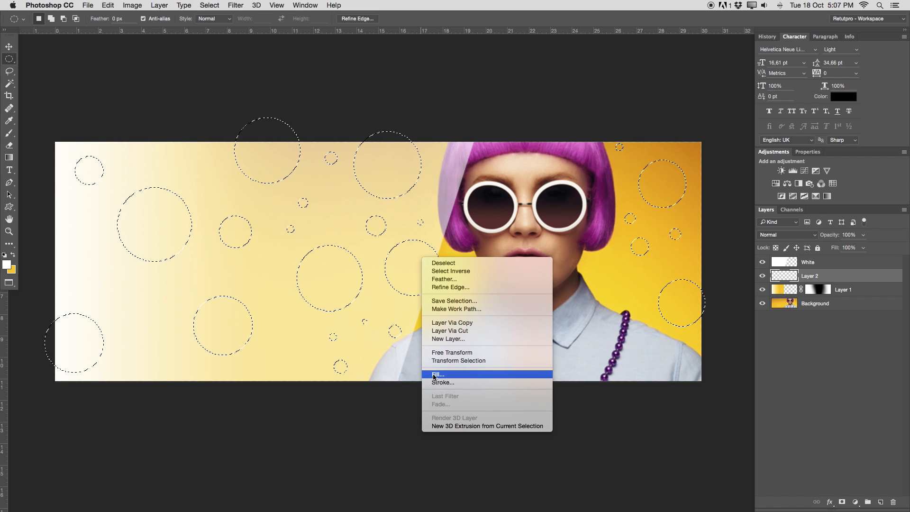
{"action": "left_click", "coordinate": [435, 375]}
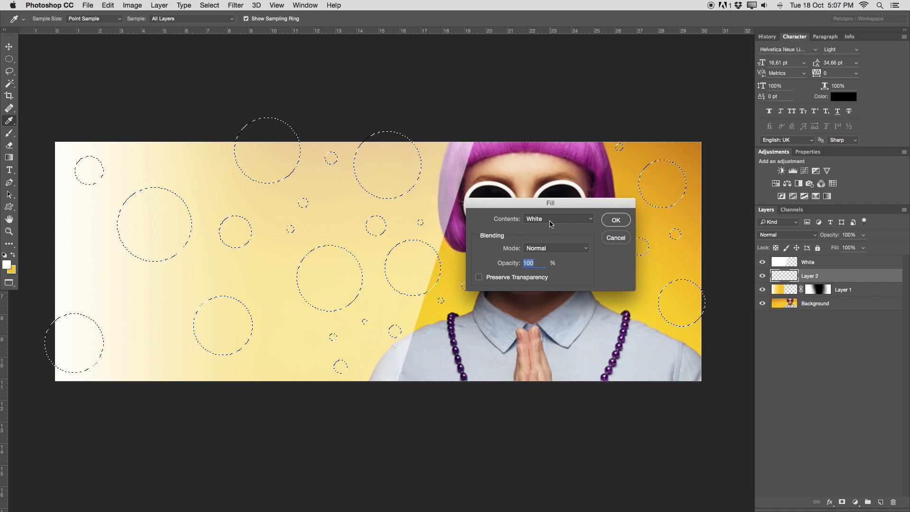
{"action": "left_click", "coordinate": [548, 222]}
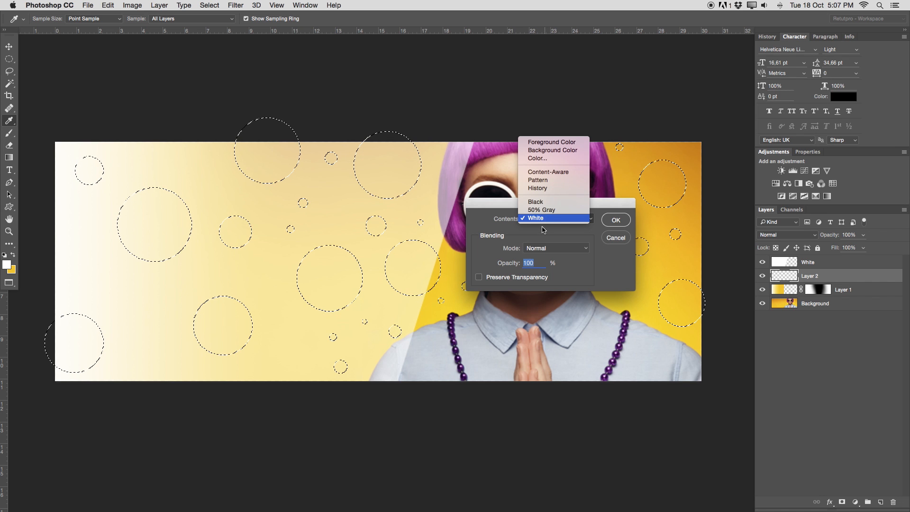
{"action": "left_click", "coordinate": [543, 161]}
{"action": "left_click_drag", "start_coordinate": [555, 158], "coordinate": [504, 407]}
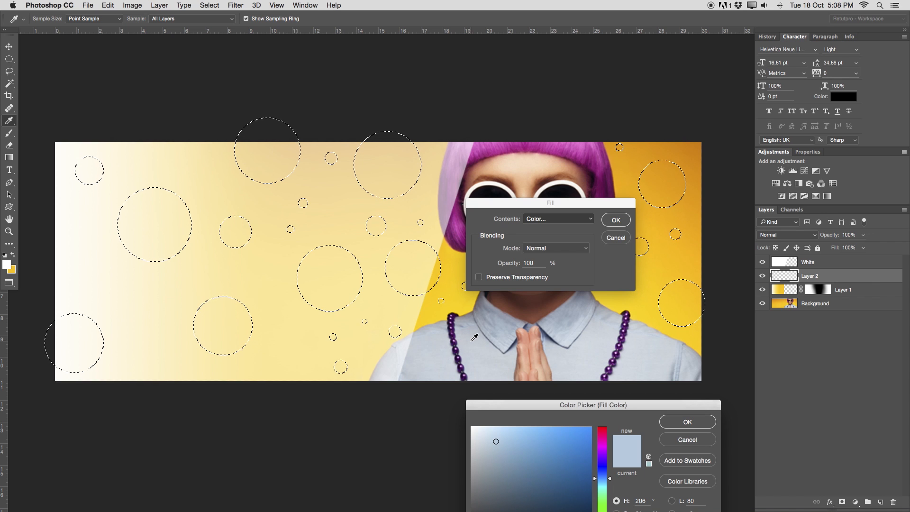
{"action": "left_click_drag", "start_coordinate": [471, 338], "coordinate": [547, 338]}
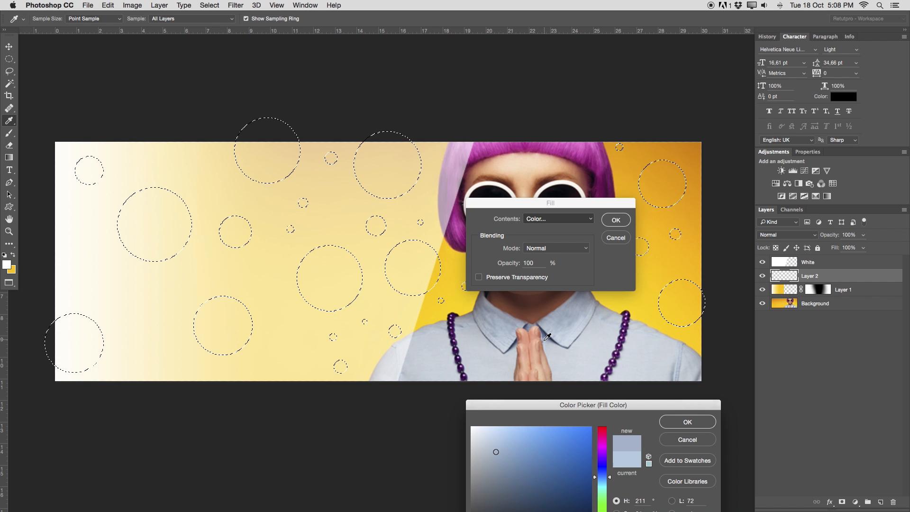
{"action": "left_click_drag", "start_coordinate": [604, 405], "coordinate": [337, 147]}
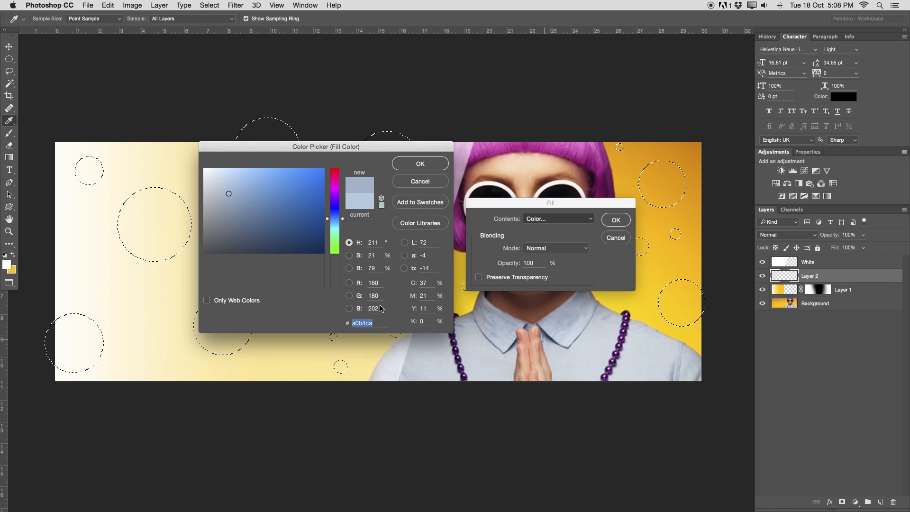
{"action": "key", "text": "Return"}
{"action": "left_click", "coordinate": [616, 219]}
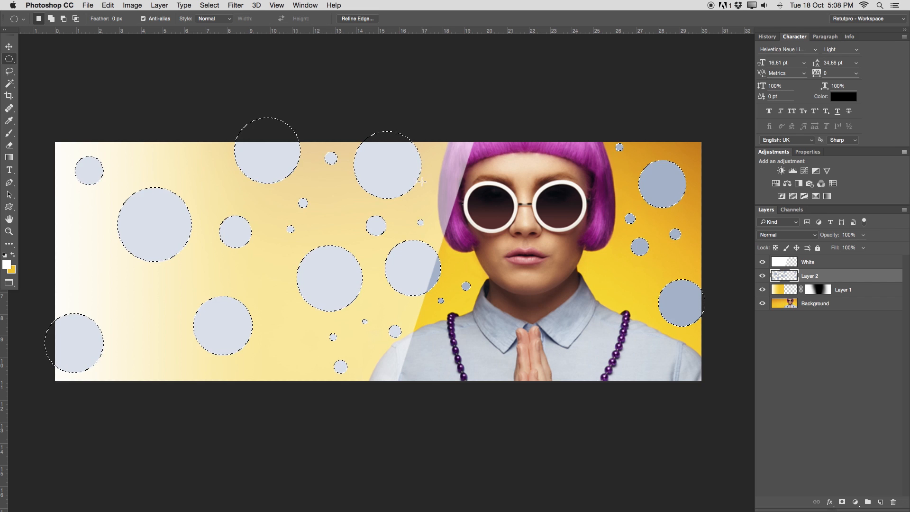
Clear the circle selection and draw a wide text box above the White layer in the cover's upper-left area.
{"action": "key", "text": "super+d"}
{"action": "key", "text": "z"}
{"action": "left_click_drag", "start_coordinate": [474, 237], "coordinate": [441, 249]}
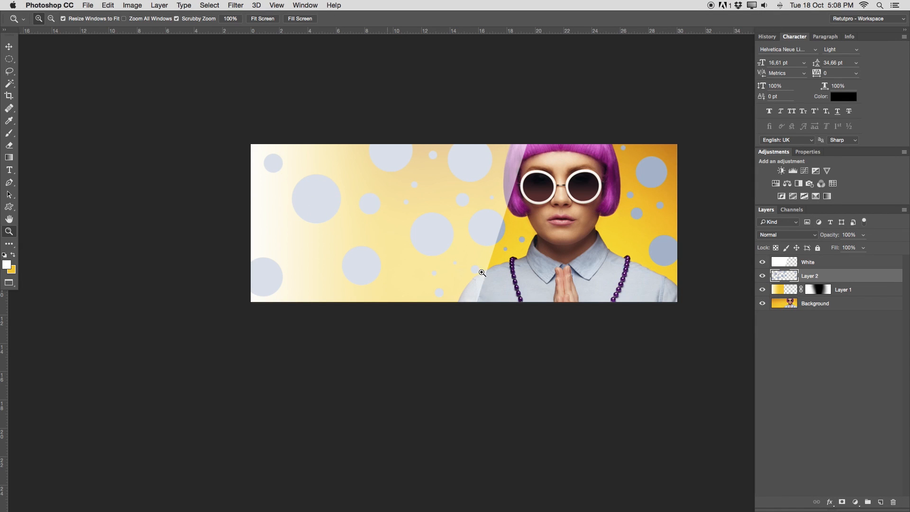
{"action": "left_click", "coordinate": [408, 216]}
{"action": "left_click_drag", "start_coordinate": [443, 215], "coordinate": [420, 223]}
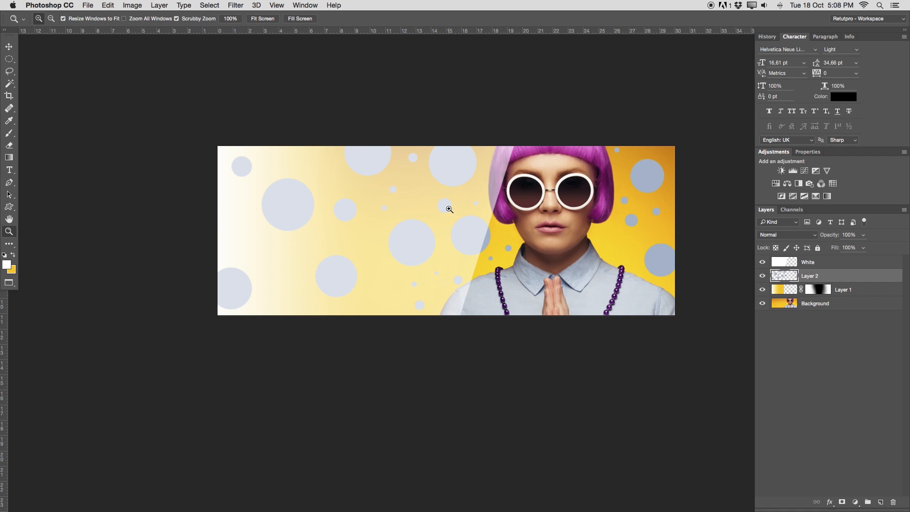
{"action": "left_click", "coordinate": [823, 263]}
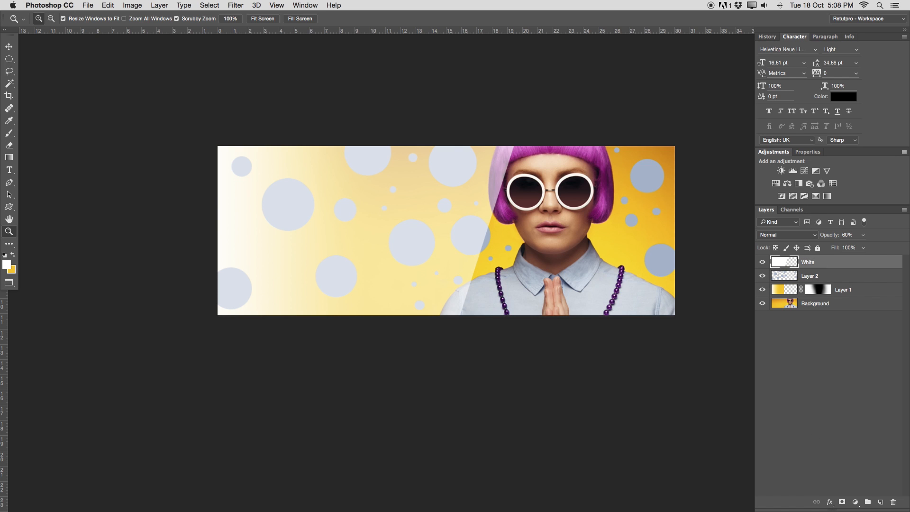
{"action": "left_click", "coordinate": [15, 169]}
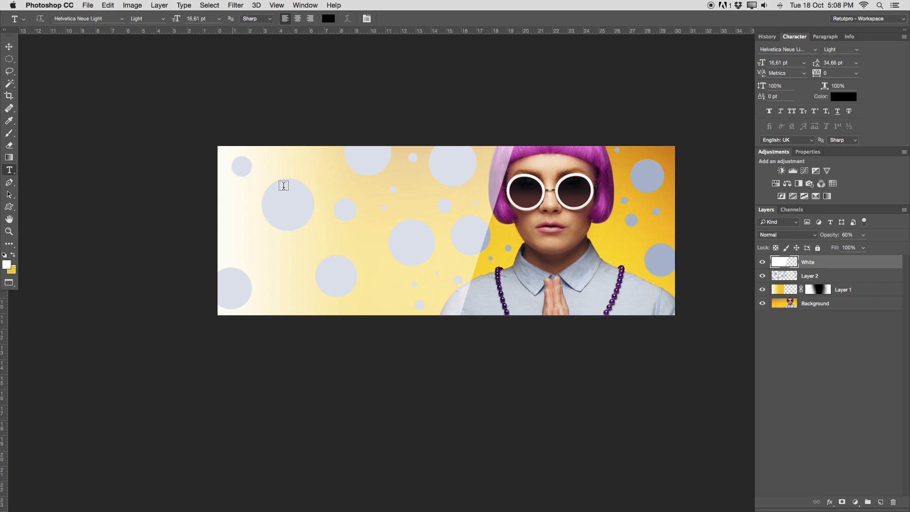
{"action": "left_click_drag", "start_coordinate": [236, 163], "coordinate": [462, 231]}
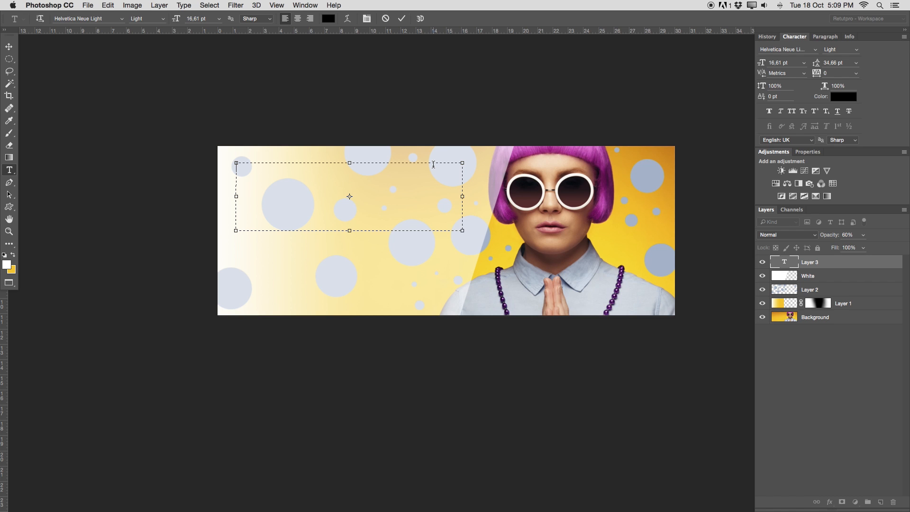
Enter FOXY in the text box and format it in Intro Inline Regular at 80 pt.
{"action": "key", "text": "super+a"}
{"action": "left_click_drag", "start_coordinate": [283, 170], "coordinate": [104, 10]}
{"action": "left_click", "coordinate": [122, 19]}
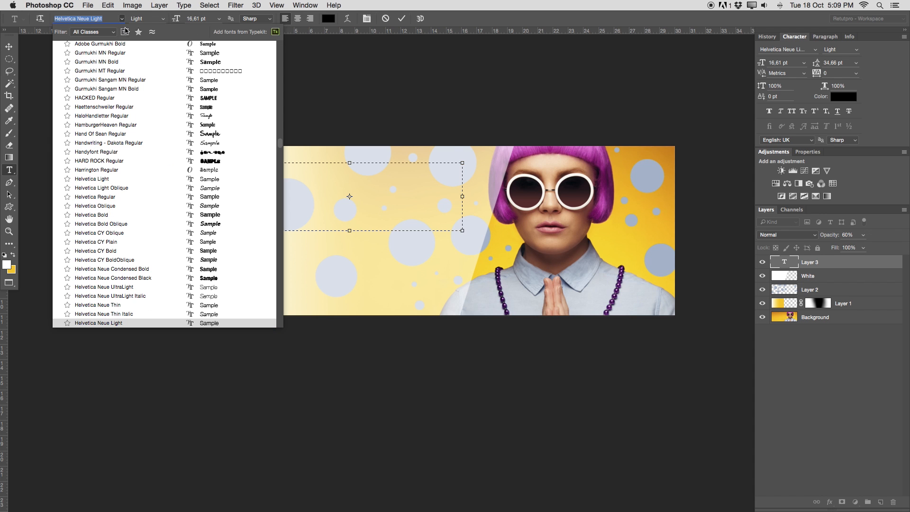
{"action": "scroll", "coordinate": [163, 102], "scroll_direction": "up", "scroll_amount": 20}
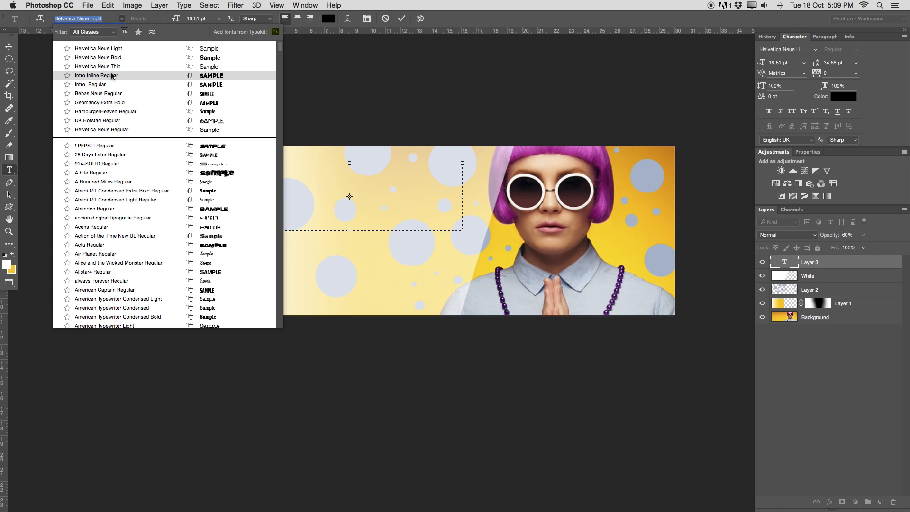
{"action": "left_click", "coordinate": [136, 77]}
{"action": "mouse_move", "coordinate": [175, 18]}
{"action": "left_mouse_down"}
{"action": "mouse_move", "coordinate": [204, 17]}
{"action": "mouse_move", "coordinate": [185, 17]}
{"action": "left_mouse_up"}
{"action": "left_click", "coordinate": [203, 18]}
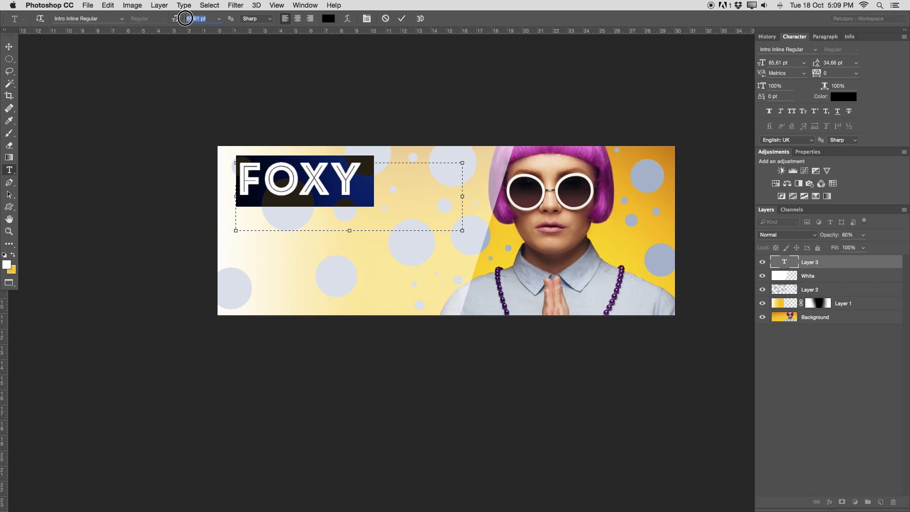
{"action": "type", "text": "80"}
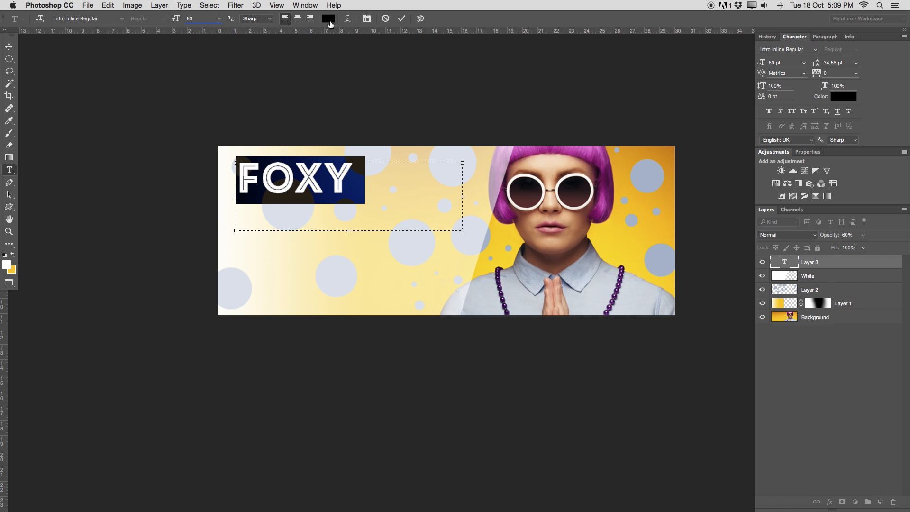
Color the FOXY text dark purple 760850 sampled from the shaded hair, and commit the text.
{"action": "left_click", "coordinate": [329, 19]}
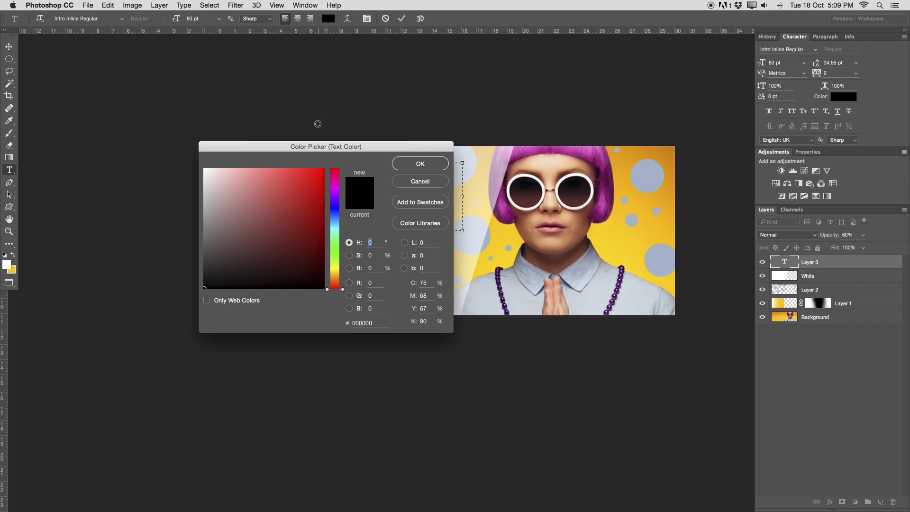
{"action": "left_click_drag", "start_coordinate": [319, 147], "coordinate": [479, 348]}
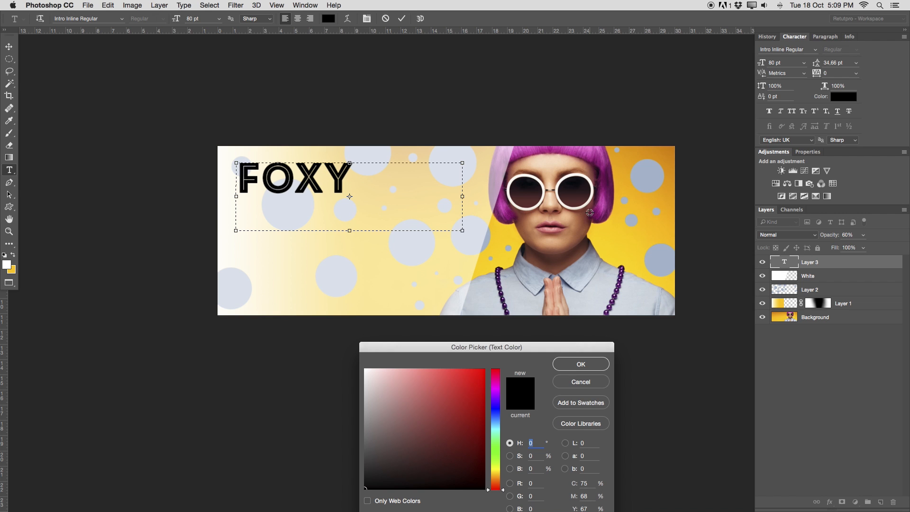
{"action": "left_click", "coordinate": [502, 199]}
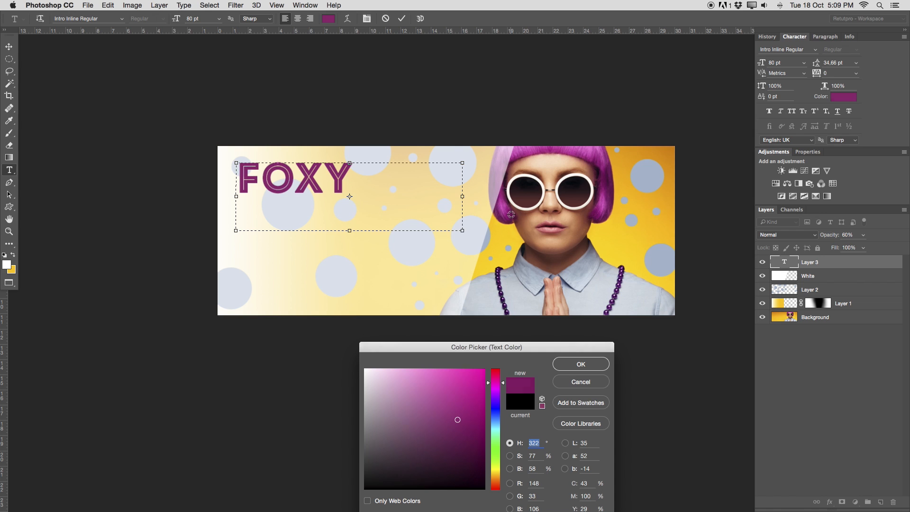
{"action": "left_click", "coordinate": [513, 215]}
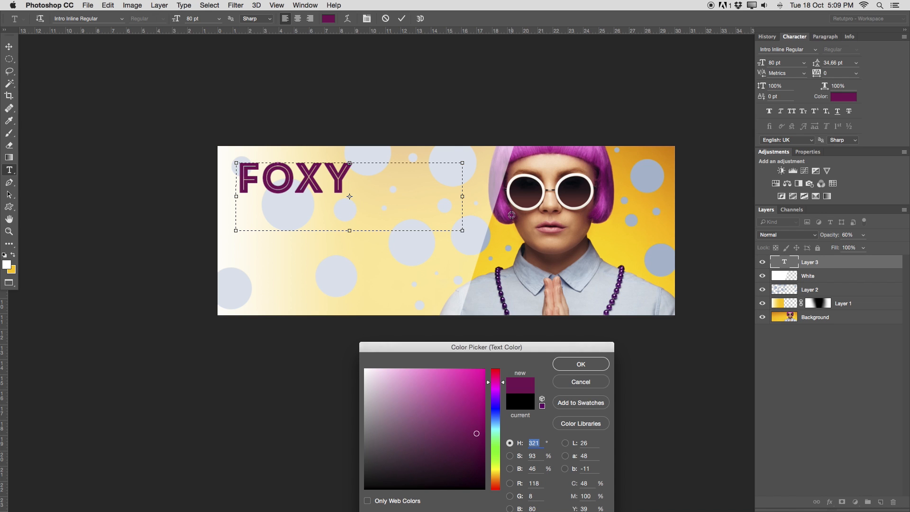
{"action": "left_click_drag", "start_coordinate": [565, 347], "coordinate": [569, 265]}
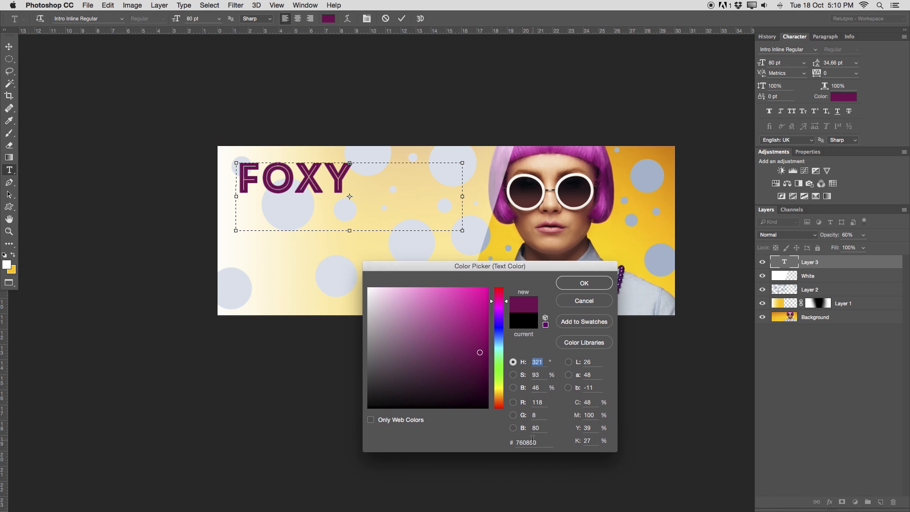
{"action": "left_click_drag", "start_coordinate": [537, 441], "coordinate": [519, 442]}
{"action": "left_click", "coordinate": [594, 284]}
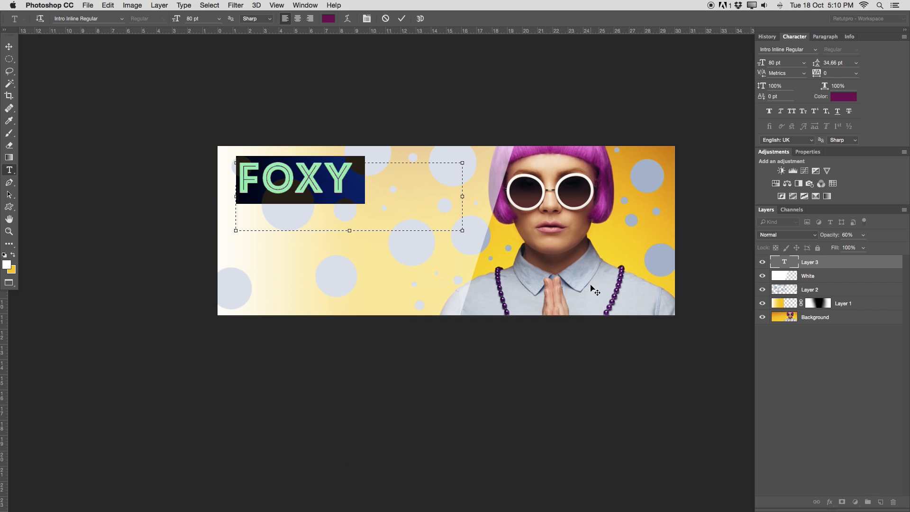
{"action": "left_click", "coordinate": [401, 18]}
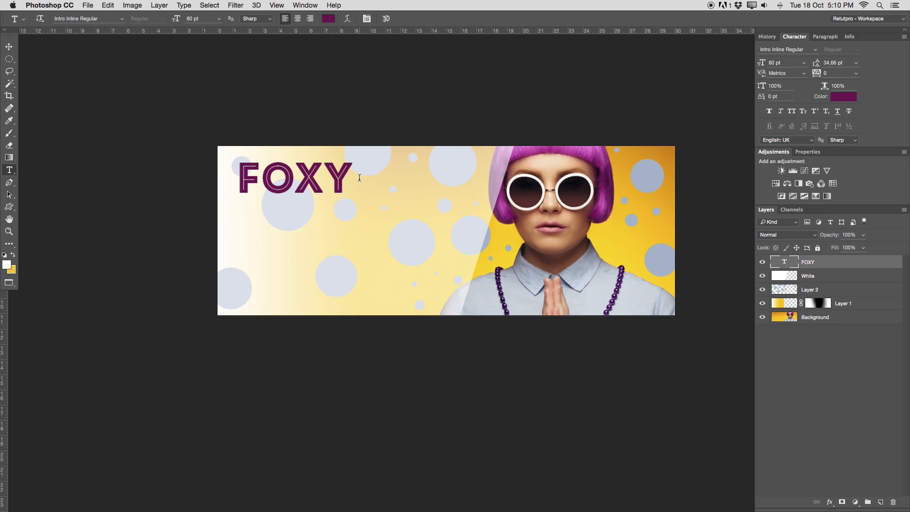
Duplicate the FOXY text, place the copy directly below the original, and replace its wording with HIPSTER.
{"action": "key", "text": "super+j"}
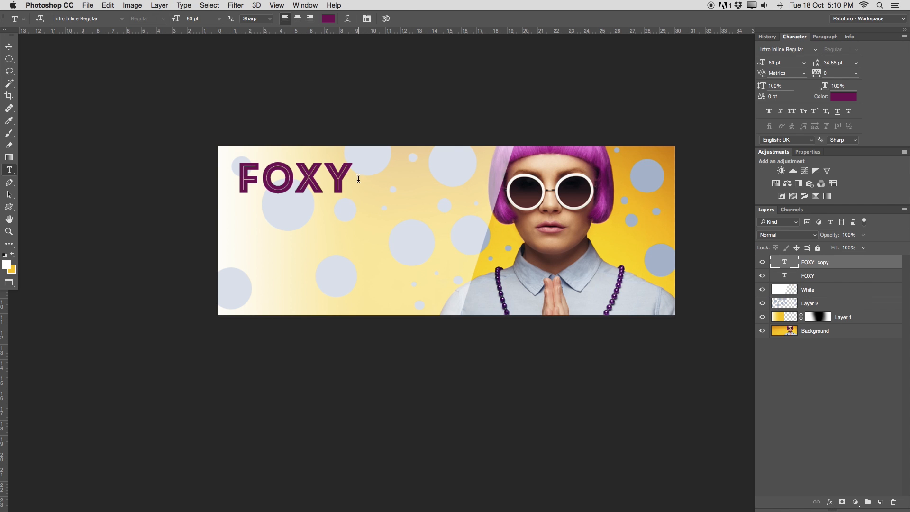
{"action": "key", "text": "v"}
{"action": "left_click_drag", "start_coordinate": [356, 169], "coordinate": [203, 192]}
{"action": "key", "text": "t"}
{"action": "left_click", "coordinate": [334, 216]}
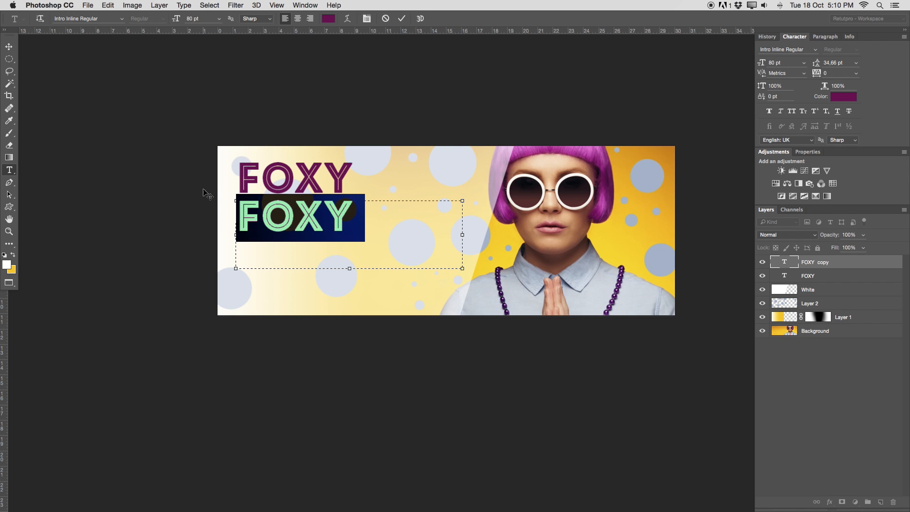
{"action": "type", "text": "HIPSTER"}
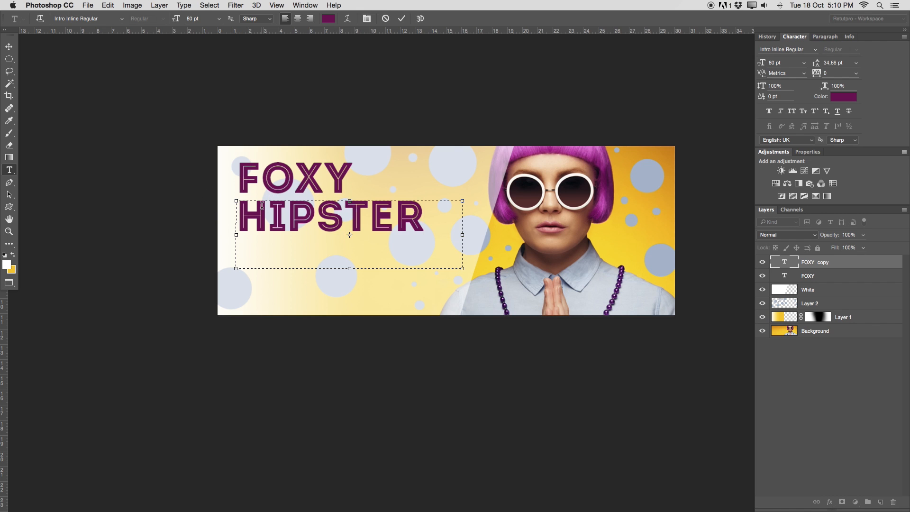
Color the HIPSTER text yellow, sampled from the photo background beside the woman's neck.
{"action": "key", "text": "super+a"}
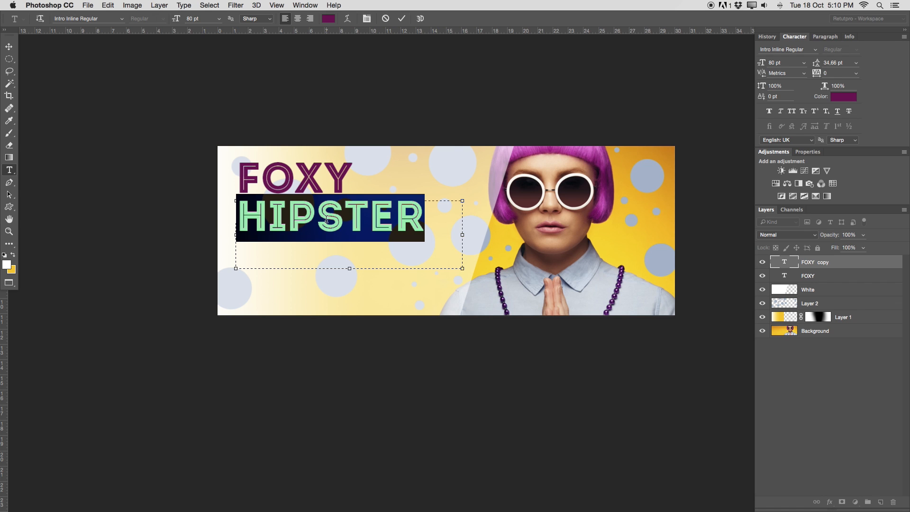
{"action": "left_click", "coordinate": [329, 19]}
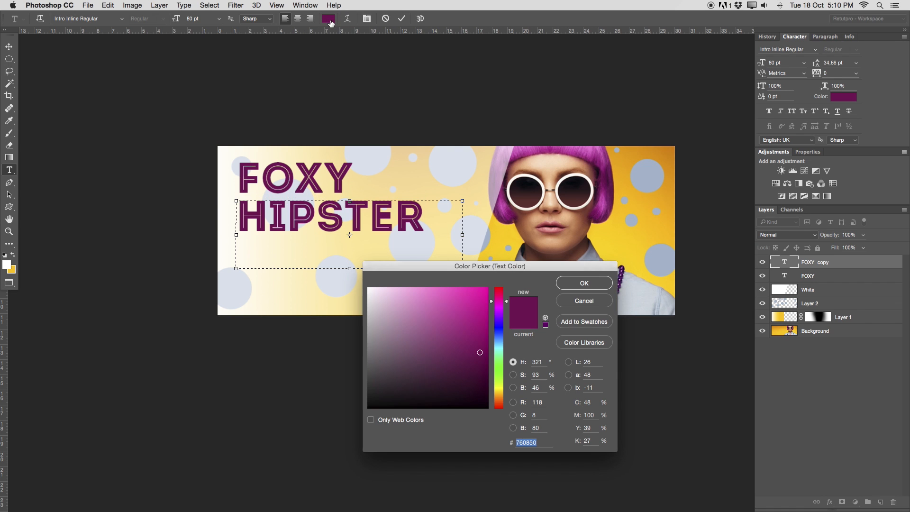
{"action": "left_click_drag", "start_coordinate": [498, 266], "coordinate": [556, 311]}
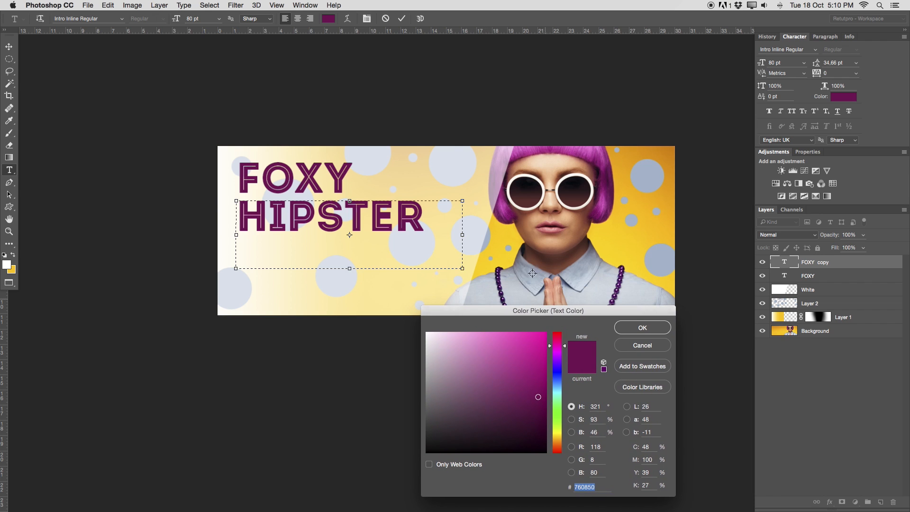
{"action": "left_click", "coordinate": [502, 252]}
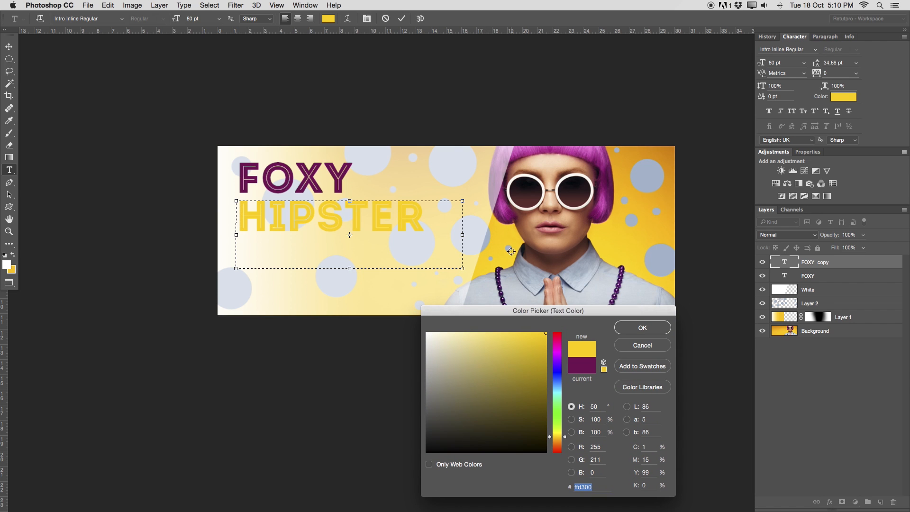
{"action": "left_click", "coordinate": [517, 242]}
{"action": "left_click", "coordinate": [641, 327]}
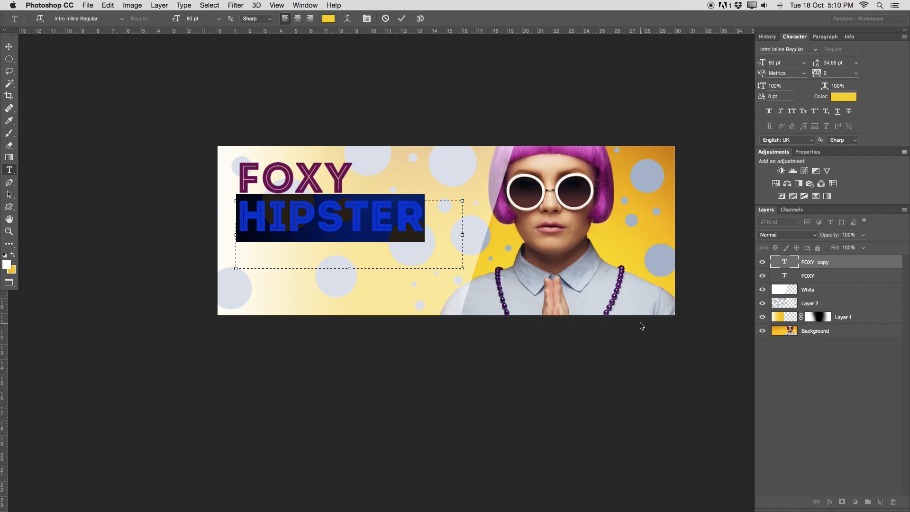
Reduce the HIPSTER text to 70 pt and move it up closer beneath FOXY.
{"action": "left_click_drag", "start_coordinate": [175, 20], "coordinate": [171, 19]}
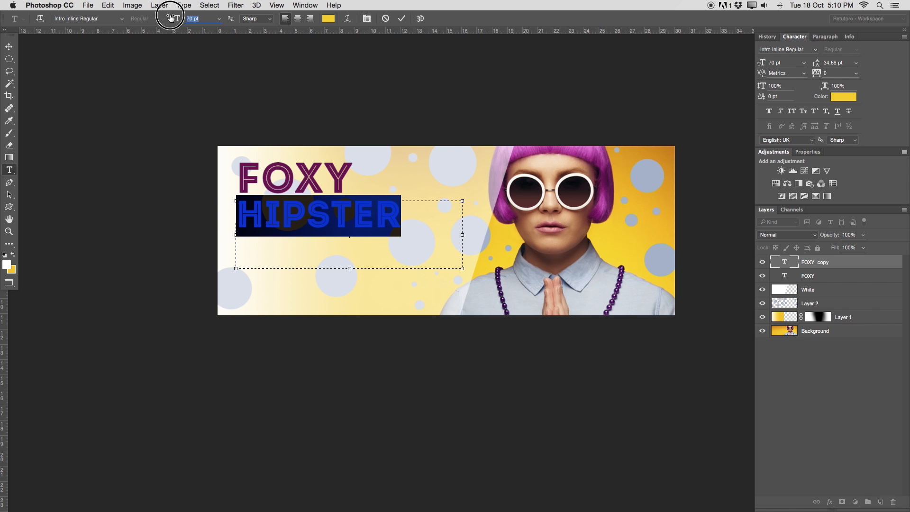
{"action": "left_click", "coordinate": [401, 19]}
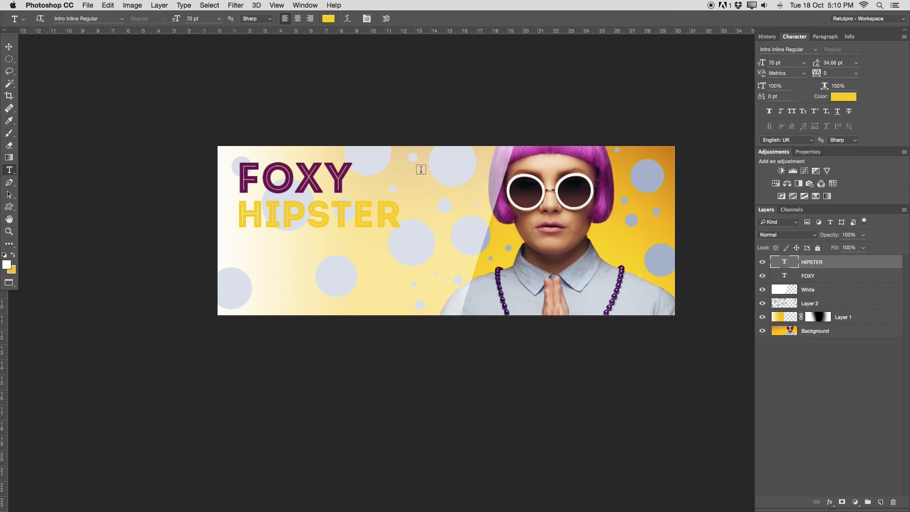
{"action": "key", "text": "v"}
{"action": "left_click_drag", "start_coordinate": [406, 215], "coordinate": [407, 211]}
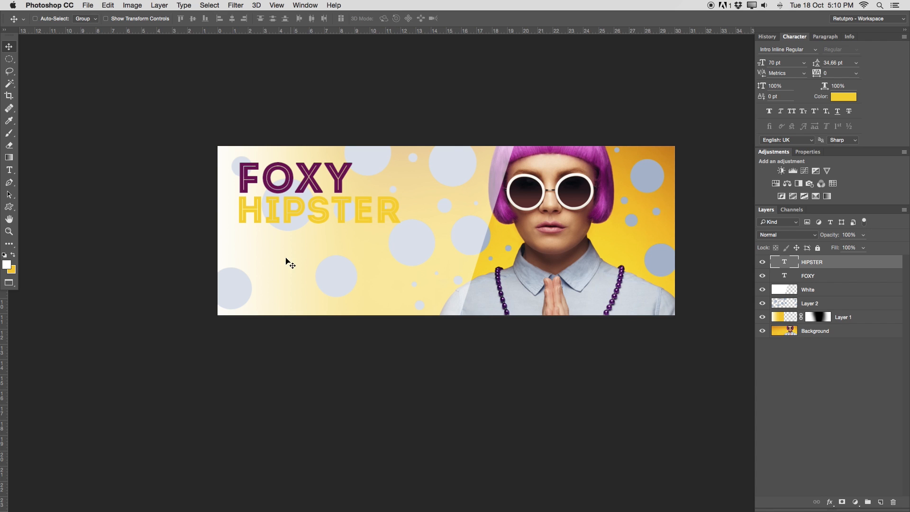
Compare the cover with and without the circles, and add a layer mask to Layer 2.
{"action": "left_click", "coordinate": [762, 303]}
{"action": "left_click", "coordinate": [762, 303]}
{"action": "left_click", "coordinate": [762, 304]}
{"action": "left_click", "coordinate": [762, 304]}
{"action": "left_click", "coordinate": [762, 303]}
{"action": "left_click", "coordinate": [762, 303]}
{"action": "left_click", "coordinate": [808, 303]}
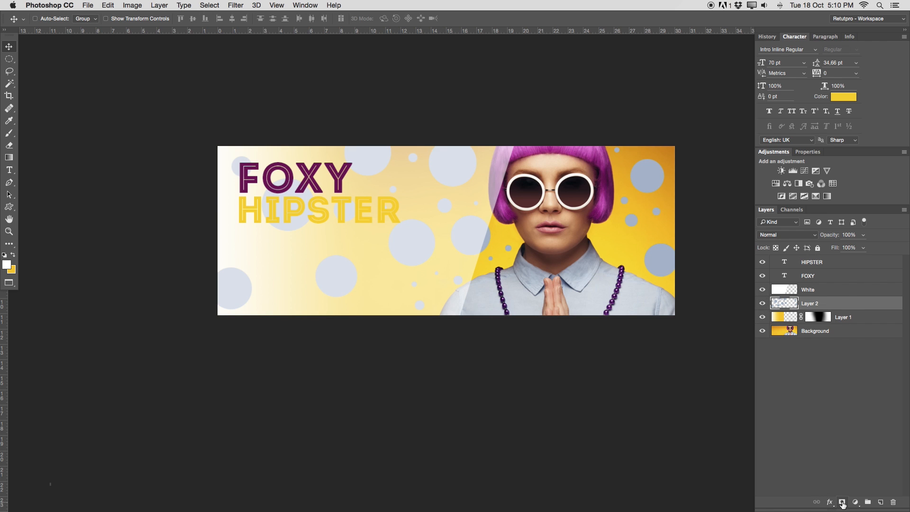
{"action": "left_click", "coordinate": [842, 502]}
Fade the circles behind and below the title by brushing black on Layer 2's mask at 40% opacity, with brush sizes of 200 and 250.
{"action": "key", "text": "b"}
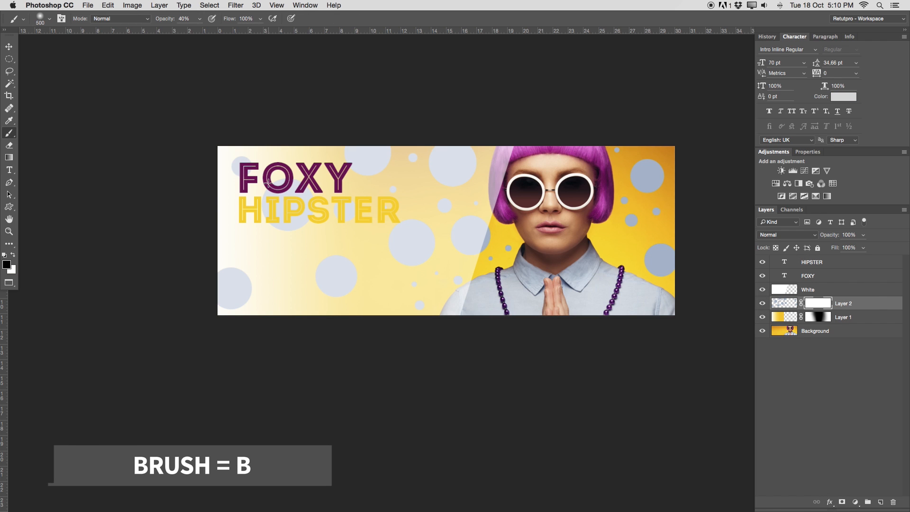
{"action": "key", "text": "bracketright"}
{"action": "key", "text": "bracketright"}
{"action": "key", "text": "bracketright"}
{"action": "key", "text": "bracketright"}
{"action": "key", "text": "bracketright"}
{"action": "key", "text": "bracketright"}
{"action": "key", "text": "bracketright"}
{"action": "key", "text": "bracketright"}
{"action": "key", "text": "bracketright"}
{"action": "key", "text": "bracketright"}
{"action": "key", "text": "bracketleft"}
{"action": "key", "text": "bracketleft"}
{"action": "key", "text": "bracketleft"}
{"action": "key", "text": "bracketleft"}
{"action": "key", "text": "bracketleft"}
{"action": "key", "text": "bracketleft"}
{"action": "key", "text": "bracketleft"}
{"action": "key", "text": "bracketleft"}
{"action": "key", "text": "bracketleft"}
{"action": "key", "text": "bracketleft"}
{"action": "key", "text": "bracketleft"}
{"action": "key", "text": "bracketleft"}
{"action": "key", "text": "bracketleft"}
{"action": "key", "text": "bracketleft"}
{"action": "key", "text": "bracketleft"}
{"action": "key", "text": "bracketleft"}
{"action": "key", "text": "bracketleft"}
{"action": "key", "text": "bracketleft"}
{"action": "key", "text": "bracketleft"}
{"action": "key", "text": "bracketleft"}
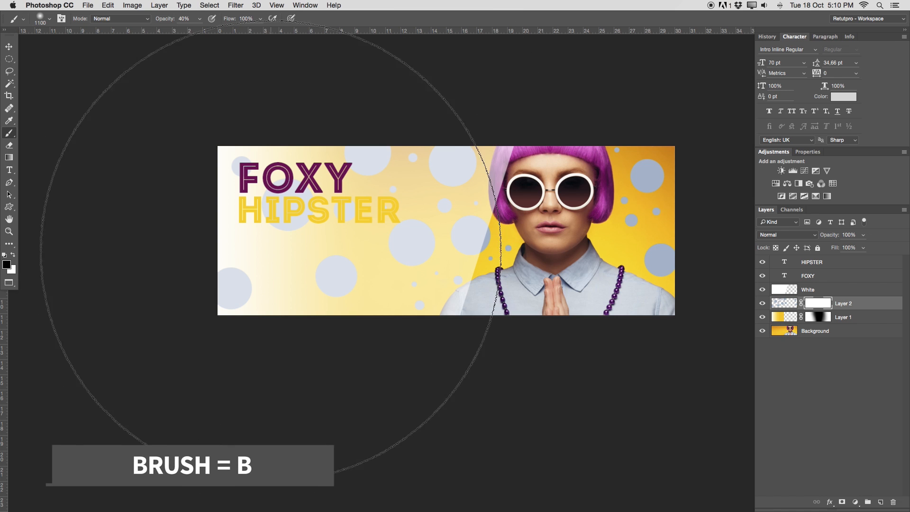
{"action": "key", "text": "bracketright"}
{"action": "key", "text": "bracketright"}
{"action": "key", "text": "bracketright"}
{"action": "key", "text": "bracketright"}
{"action": "key", "text": "bracketright"}
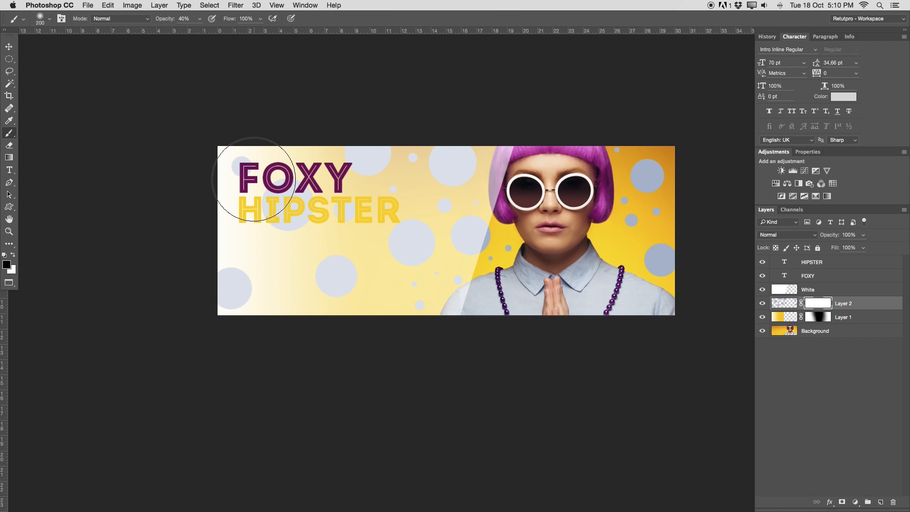
{"action": "mouse_move", "coordinate": [271, 207]}
{"action": "left_mouse_down"}
{"action": "mouse_move", "coordinate": [236, 240]}
{"action": "mouse_move", "coordinate": [264, 218]}
{"action": "mouse_move", "coordinate": [297, 125]}
{"action": "mouse_move", "coordinate": [302, 249]}
{"action": "left_mouse_up"}
{"action": "key", "text": "bracketright"}
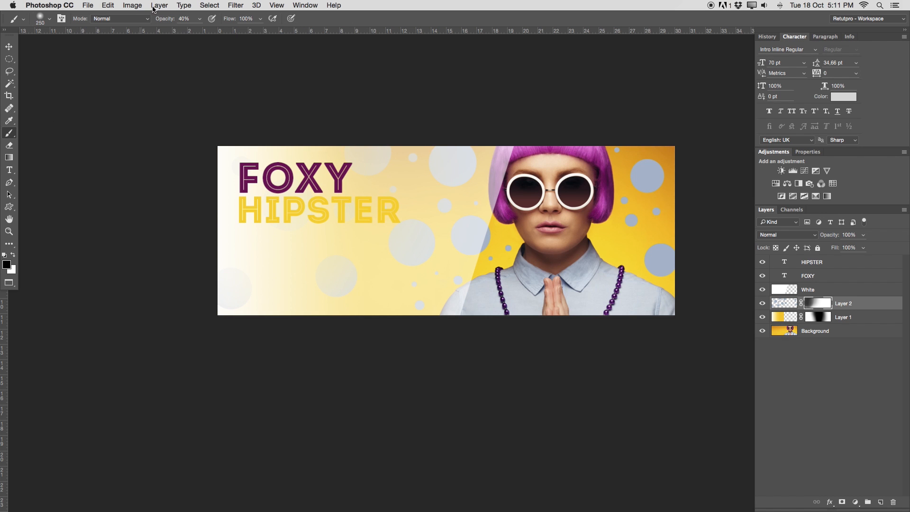
{"action": "key", "text": "bracketleft"}
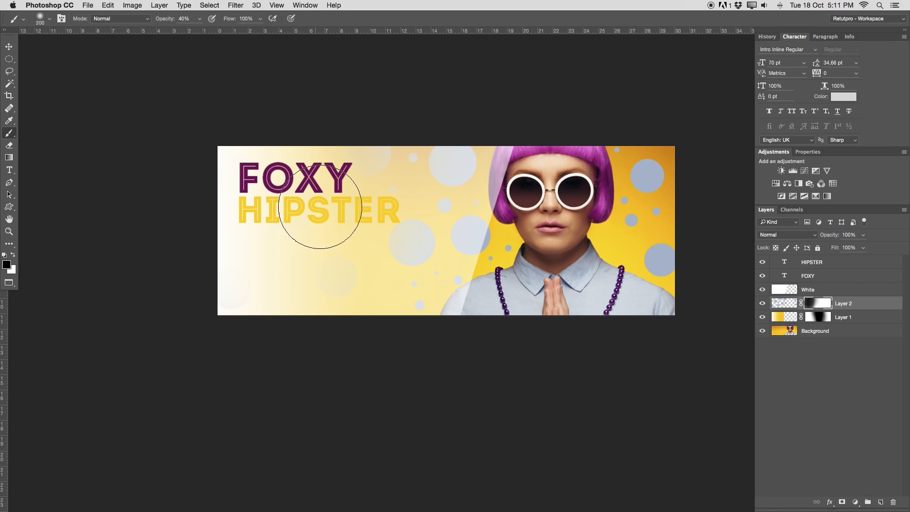
{"action": "key", "text": "bracketright"}
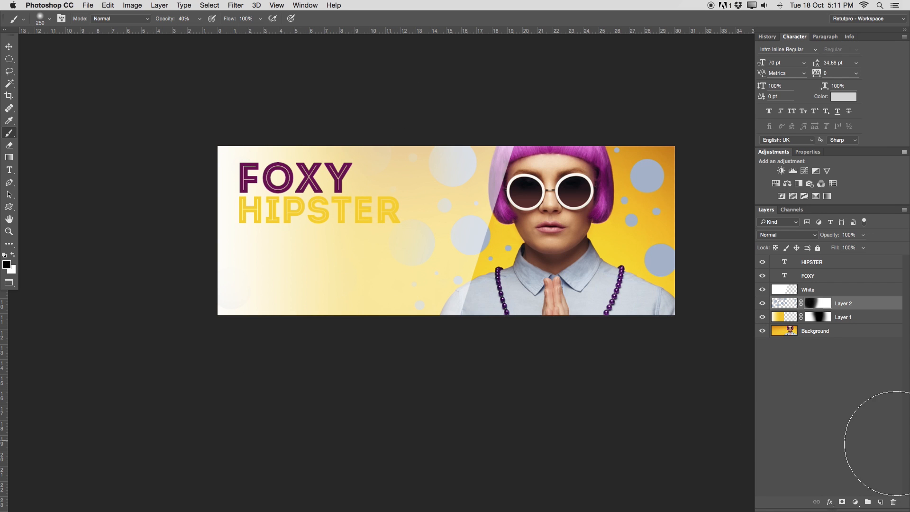
Stretch the yellow gradient on Layer 1 horizontally to 143.20% width so it reaches further across the woman's face.
{"action": "left_click", "coordinate": [796, 320]}
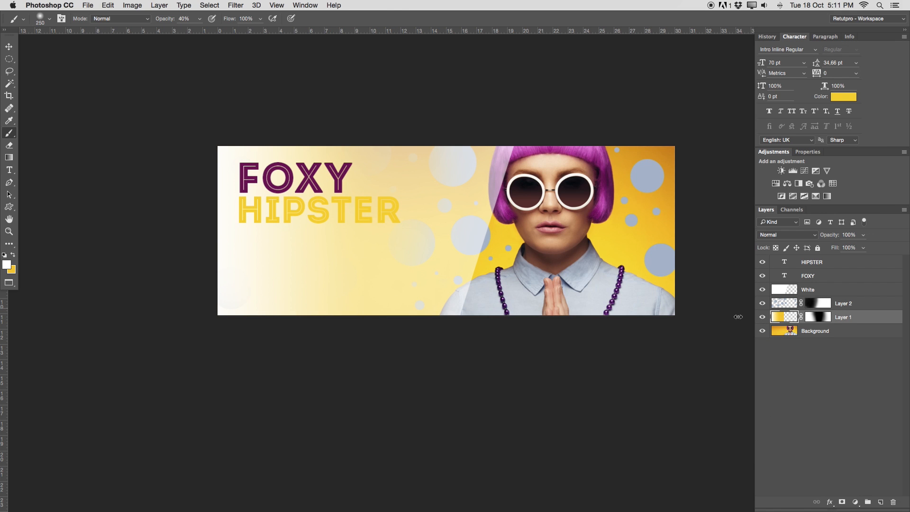
{"action": "key", "text": "super+t"}
{"action": "left_click_drag", "start_coordinate": [437, 229], "coordinate": [549, 240]}
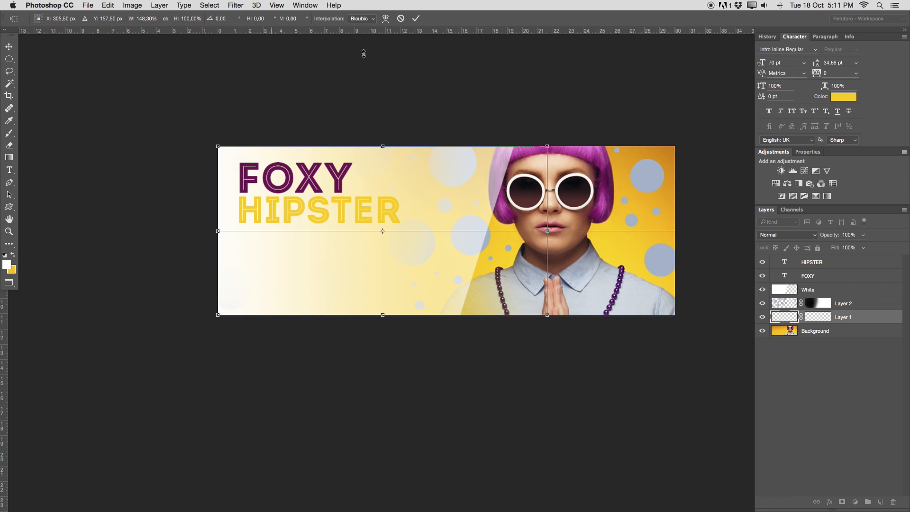
{"action": "left_click_drag", "start_coordinate": [544, 230], "coordinate": [534, 230]}
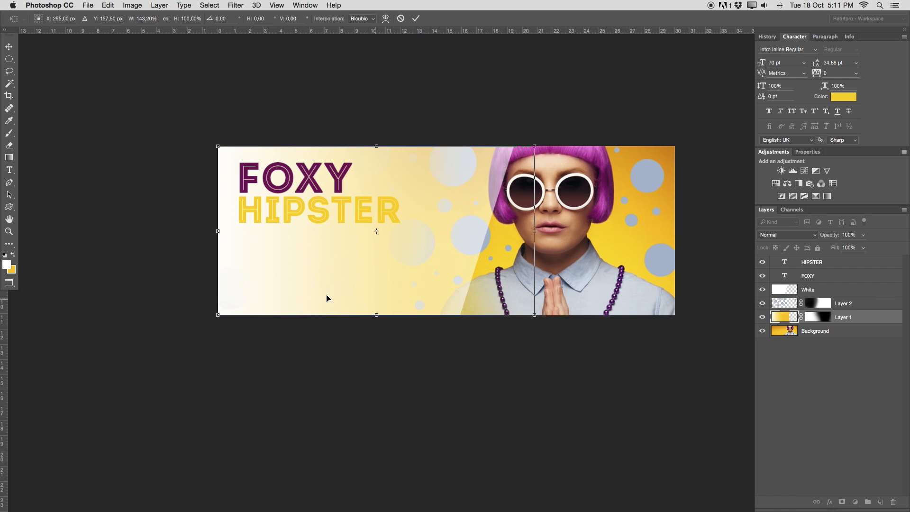
{"action": "left_click", "coordinate": [416, 18]}
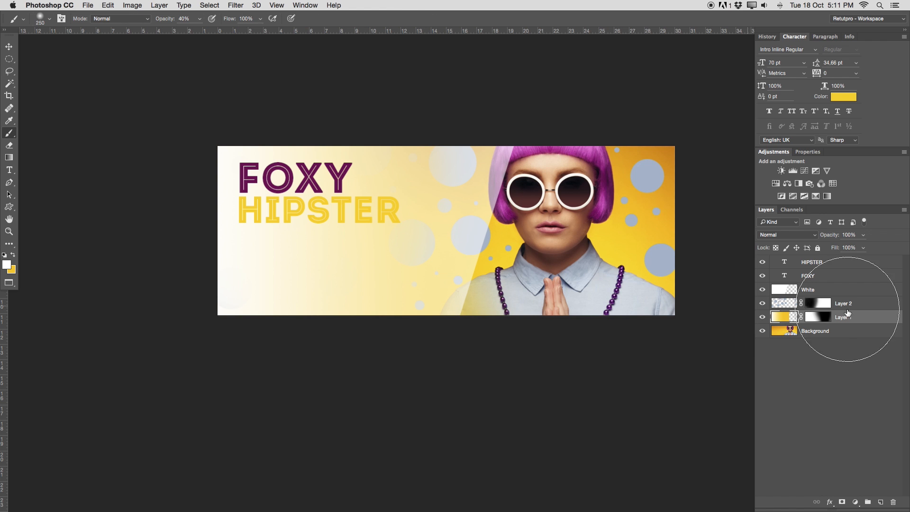
Hide the gradient over the woman's shoulder and hair edge by brushing black at 100% opacity on Layer 1's mask.
{"action": "left_click", "coordinate": [819, 317]}
{"action": "key", "text": "d"}
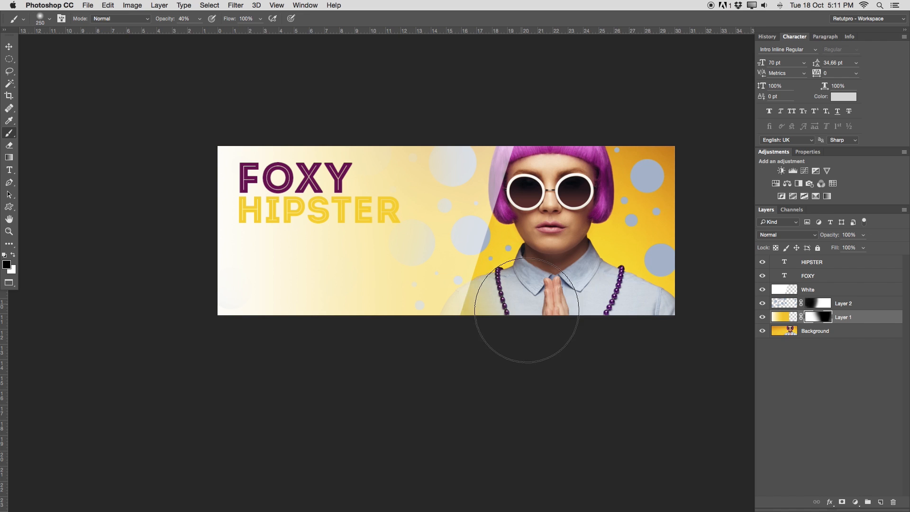
{"action": "key", "text": "0"}
{"action": "key", "text": "bracketleft"}
{"action": "key", "text": "bracketleft"}
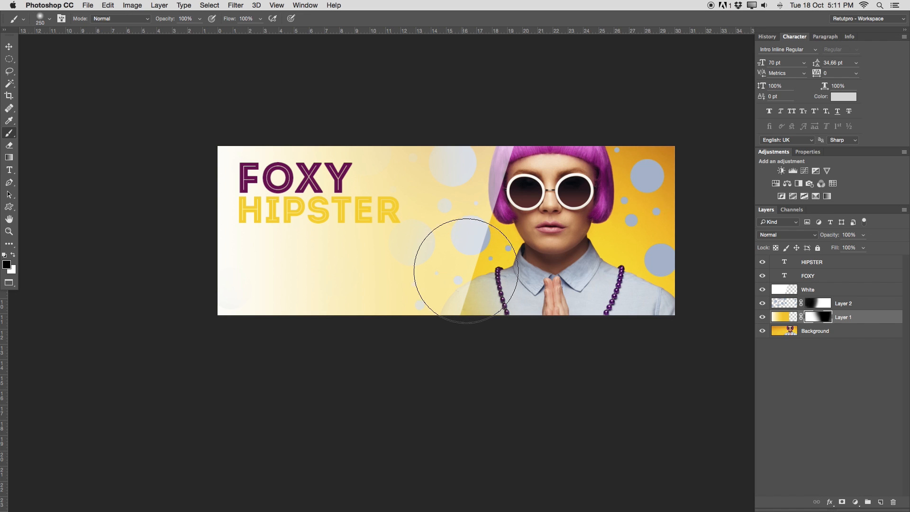
{"action": "mouse_move", "coordinate": [492, 290]}
{"action": "left_mouse_down"}
{"action": "mouse_move", "coordinate": [489, 319]}
{"action": "mouse_move", "coordinate": [495, 264]}
{"action": "mouse_move", "coordinate": [495, 281]}
{"action": "mouse_move", "coordinate": [473, 248]}
{"action": "mouse_move", "coordinate": [519, 195]}
{"action": "mouse_move", "coordinate": [488, 260]}
{"action": "mouse_move", "coordinate": [480, 172]}
{"action": "left_mouse_up"}
{"action": "key", "text": "bracketright"}
{"action": "key", "text": "bracketright"}
{"action": "key", "text": "bracketright"}
{"action": "key", "text": "bracketright"}
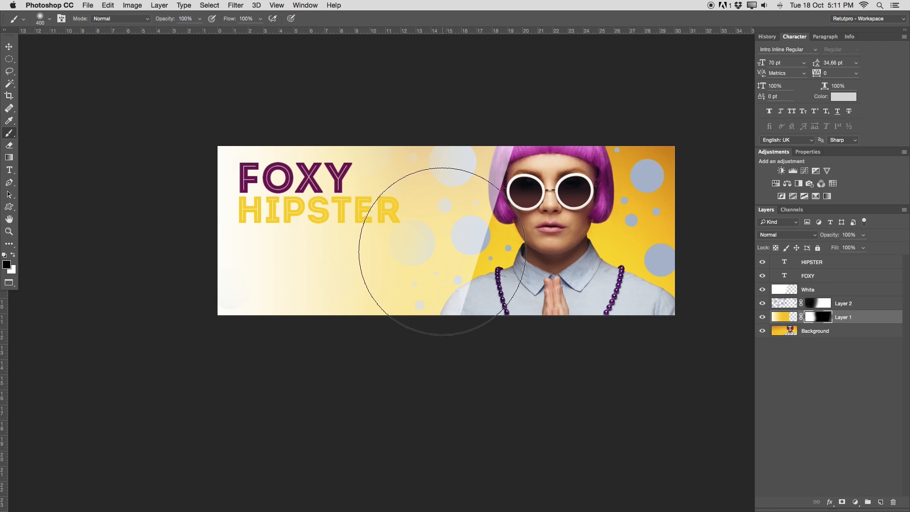
Select the FOXY and HIPSTER text layers together and nudge them up slightly.
{"action": "key", "text": "t"}
{"action": "left_click", "coordinate": [340, 178]}
{"action": "key", "text": "Escape"}
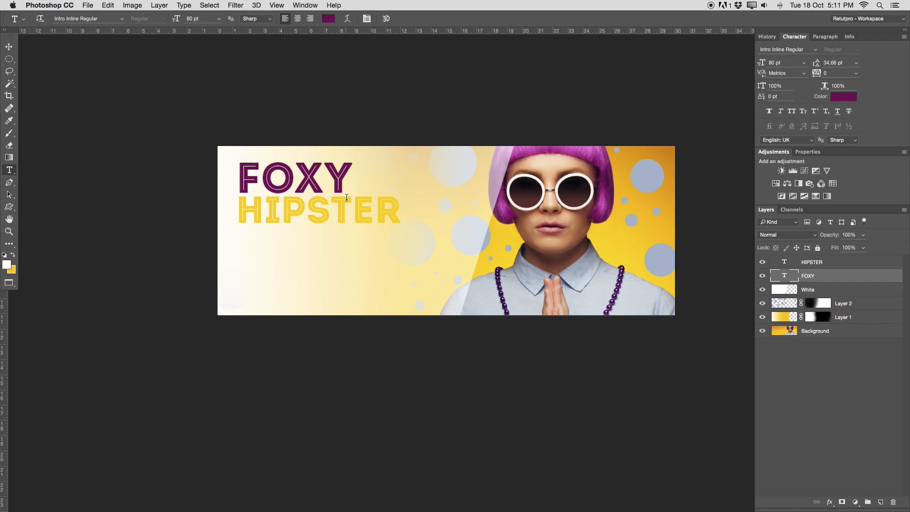
{"action": "left_click", "coordinate": [826, 265], "text": "shift"}
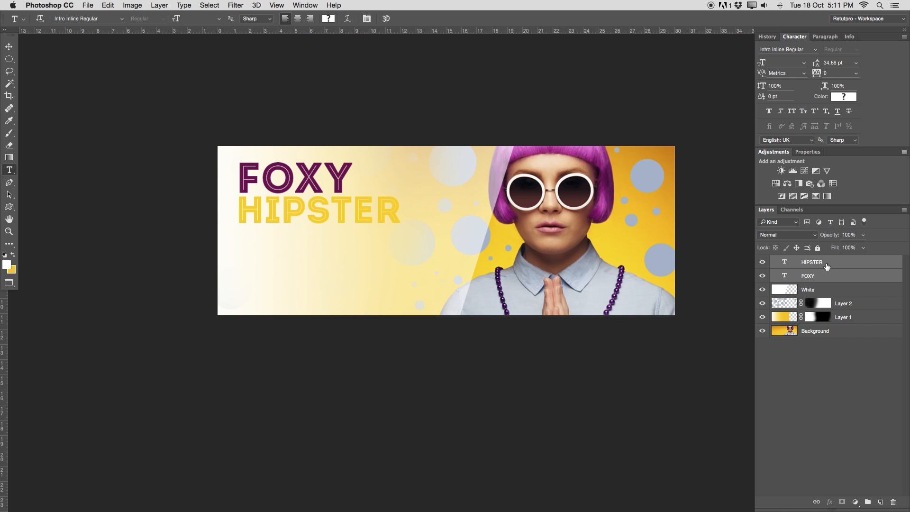
{"action": "key", "text": "v"}
{"action": "key", "text": "Up"}
{"action": "key", "text": "Up"}
{"action": "key", "text": "Up"}
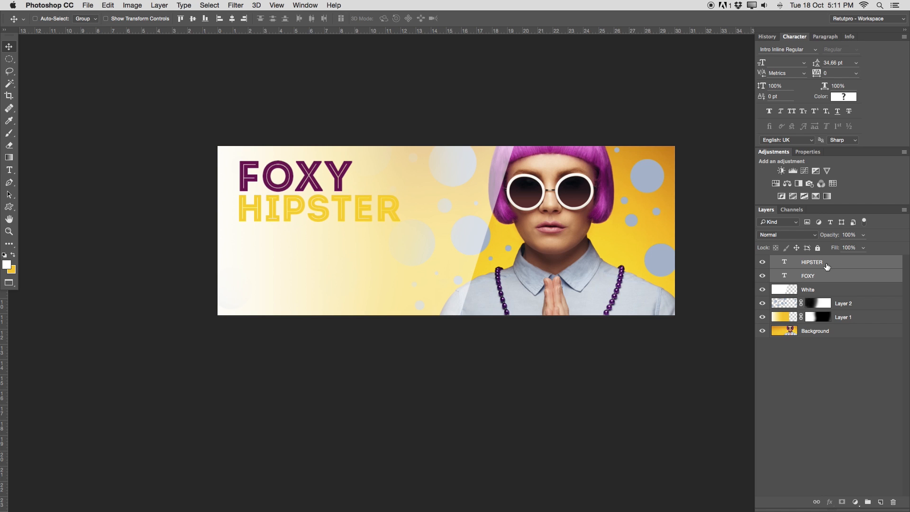
{"action": "key", "text": "t"}
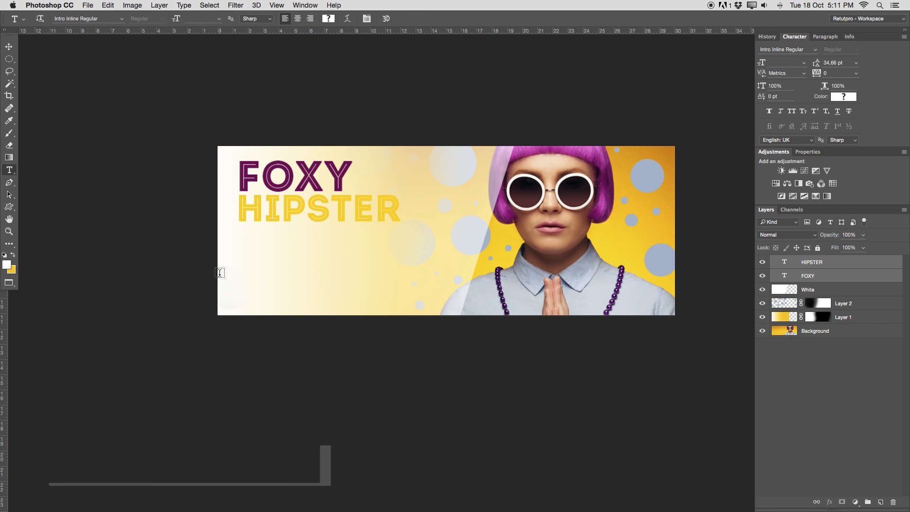
{"action": "left_click_drag", "start_coordinate": [236, 237], "coordinate": [456, 309]}
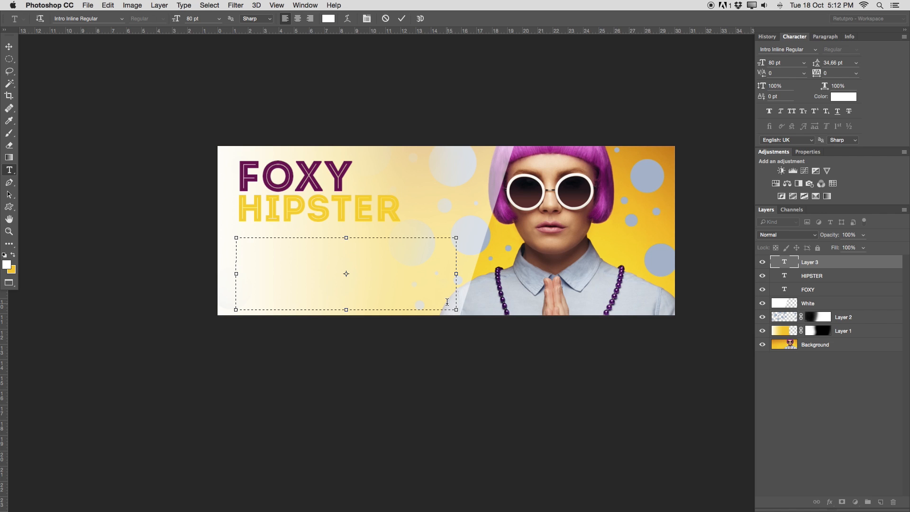
{"action": "type", "text": "VAIL"}
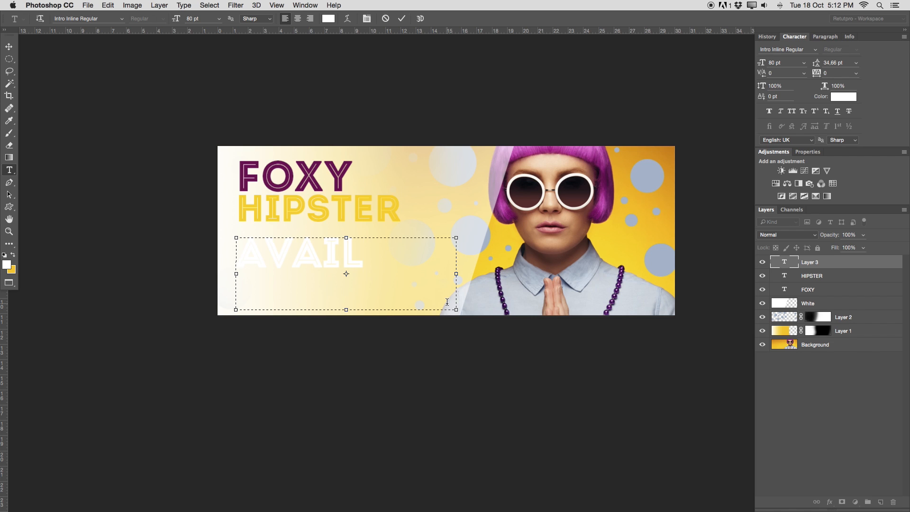
{"action": "type", "text": "ABI"}
{"action": "type", "text": "LE"}
{"action": "type", "text": " NOW"}
{"action": "key", "text": "Return"}
{"action": "type", "text": "AT"}
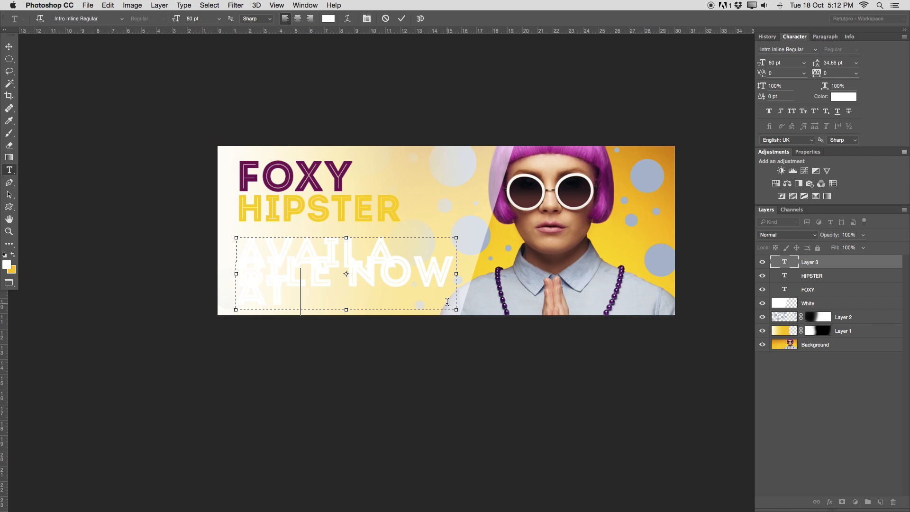
{"action": "type", "text": " WWW"}
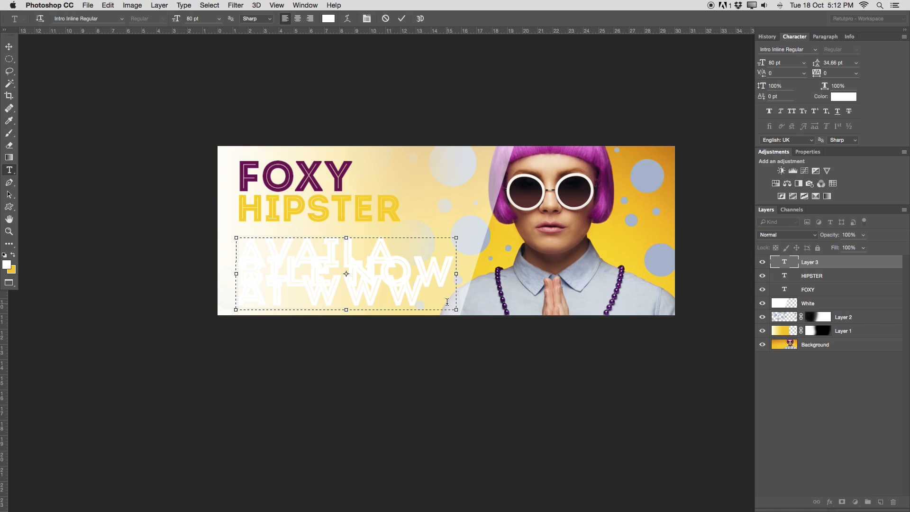
{"action": "type", "text": ".FO"}
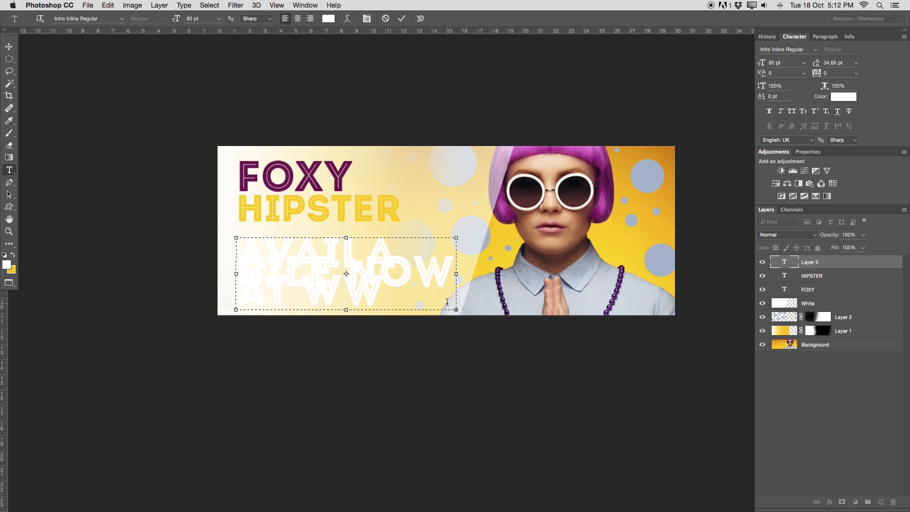
{"action": "key", "text": "super+a"}
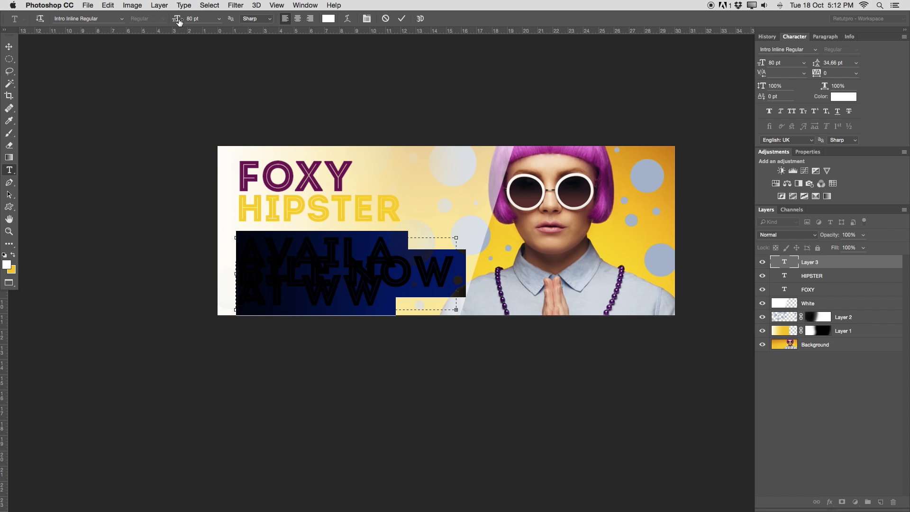
{"action": "left_click_drag", "start_coordinate": [178, 21], "coordinate": [153, 14]}
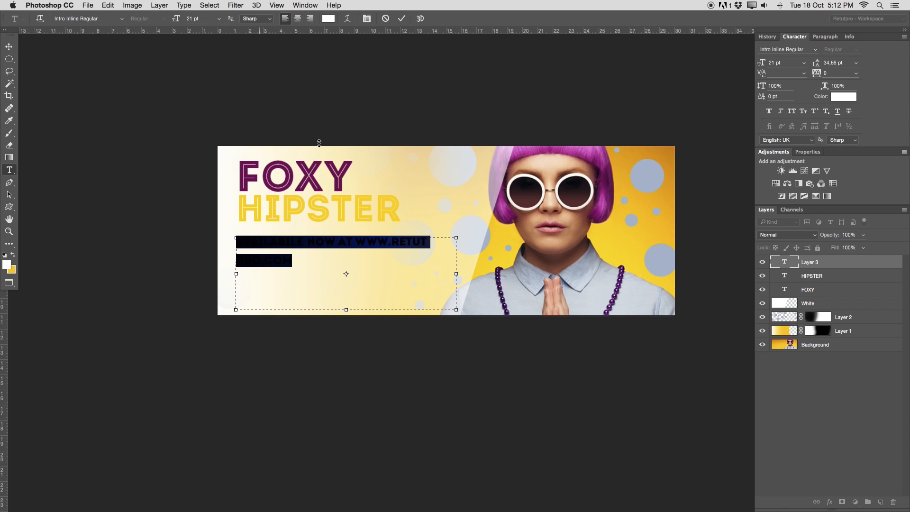
Color the website line dark grey, #383838.
{"action": "left_click", "coordinate": [329, 19]}
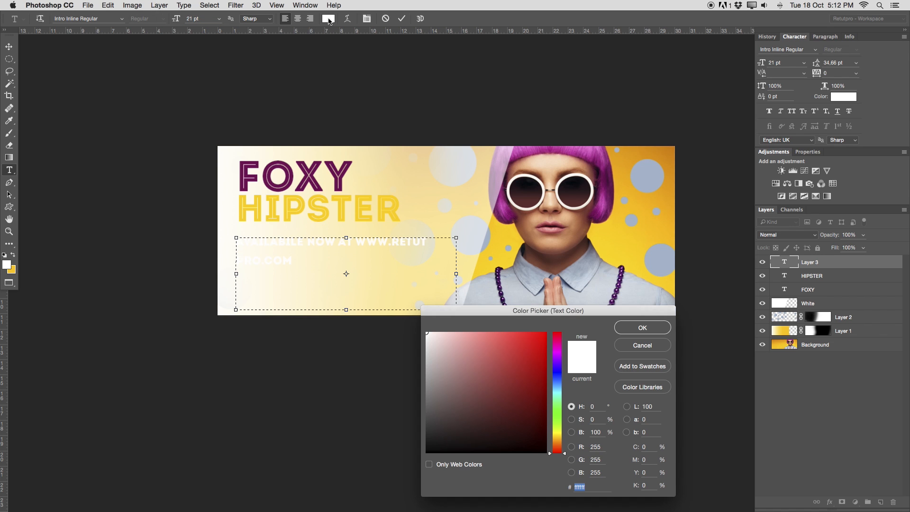
{"action": "left_click_drag", "start_coordinate": [523, 320], "coordinate": [572, 123]}
{"action": "left_click_drag", "start_coordinate": [495, 185], "coordinate": [476, 230]}
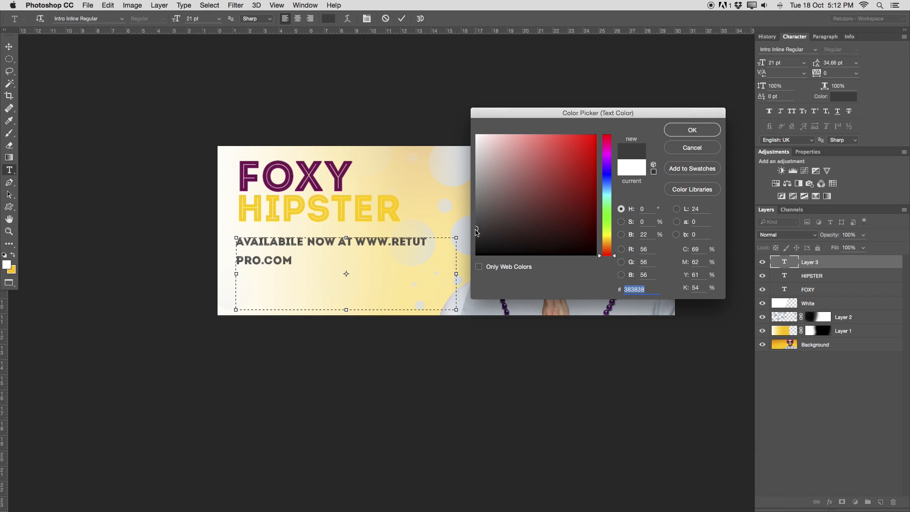
{"action": "left_click", "coordinate": [688, 130]}
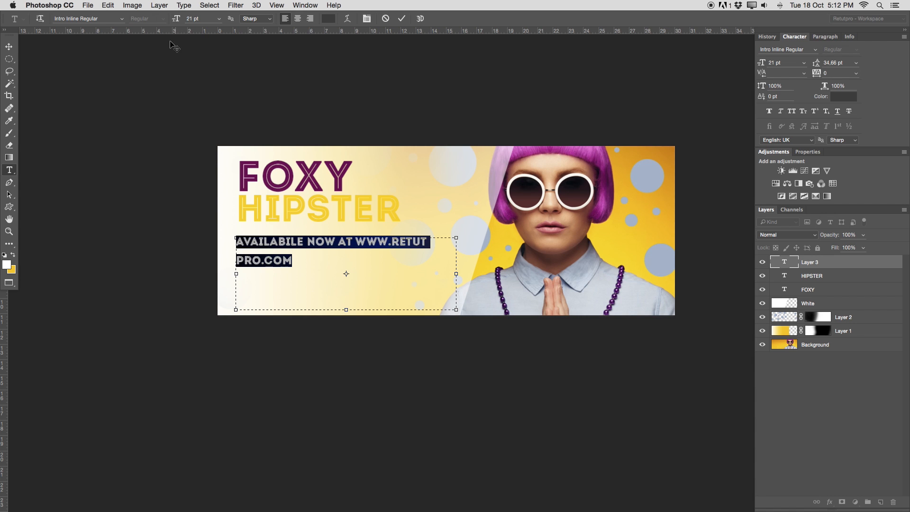
Change the website line's font to Helvetica Neue Thin.
{"action": "left_click", "coordinate": [121, 19]}
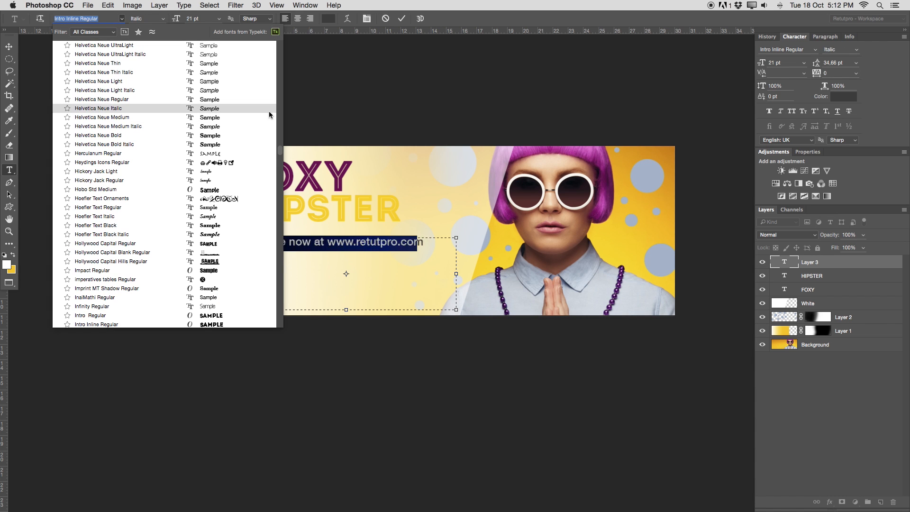
{"action": "left_click", "coordinate": [279, 80]}
{"action": "left_click_drag", "start_coordinate": [280, 80], "coordinate": [279, 43]}
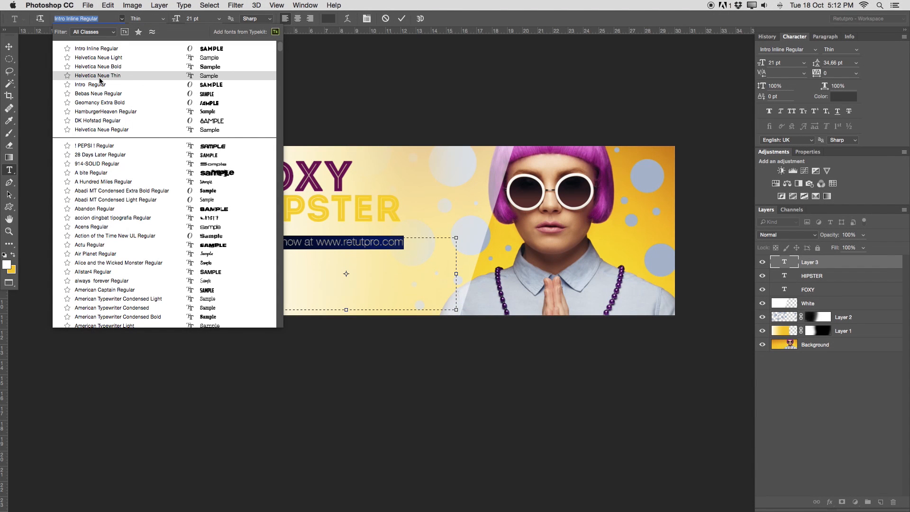
{"action": "left_click", "coordinate": [126, 77]}
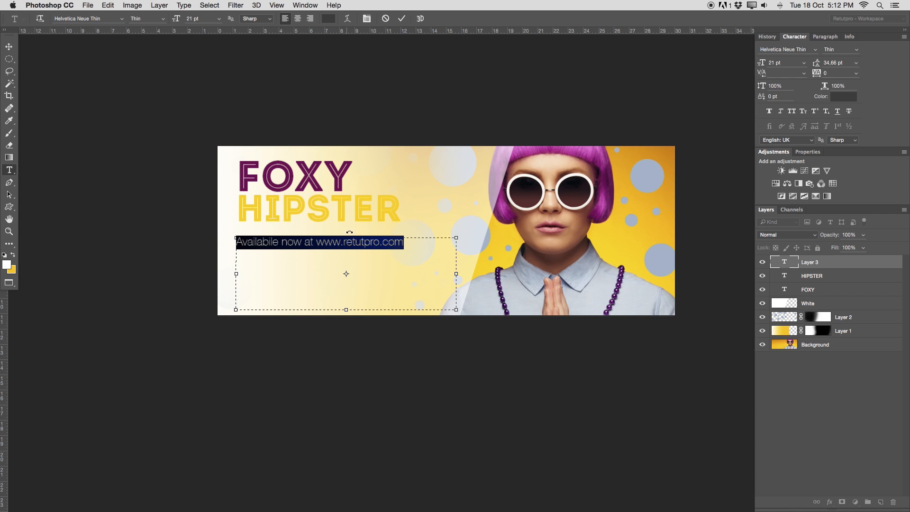
Correct "Availabile" to "Available" and set the website line's size to 19 pt.
{"action": "key", "text": "Right"}
{"action": "left_click_drag", "start_coordinate": [353, 244], "coordinate": [354, 244]}
{"action": "key", "text": "super+a"}
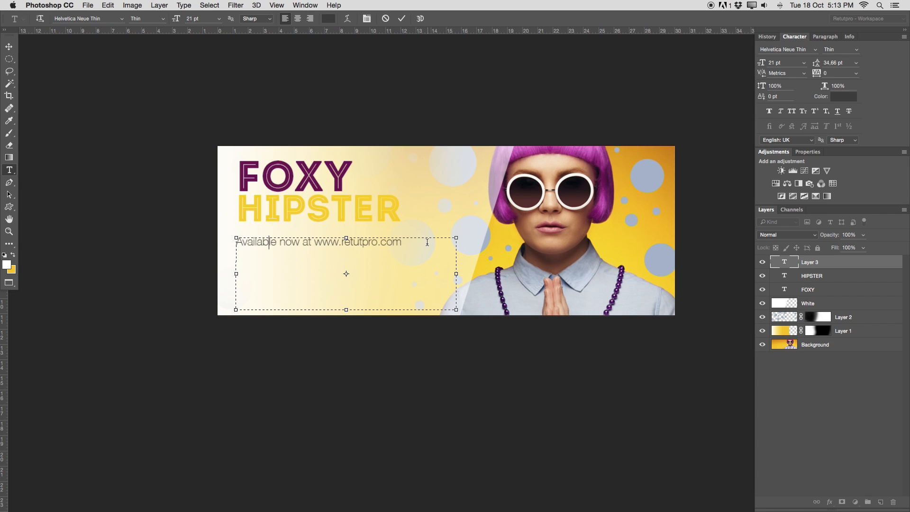
{"action": "key", "text": "super+a"}
{"action": "left_click_drag", "start_coordinate": [179, 20], "coordinate": [178, 20]}
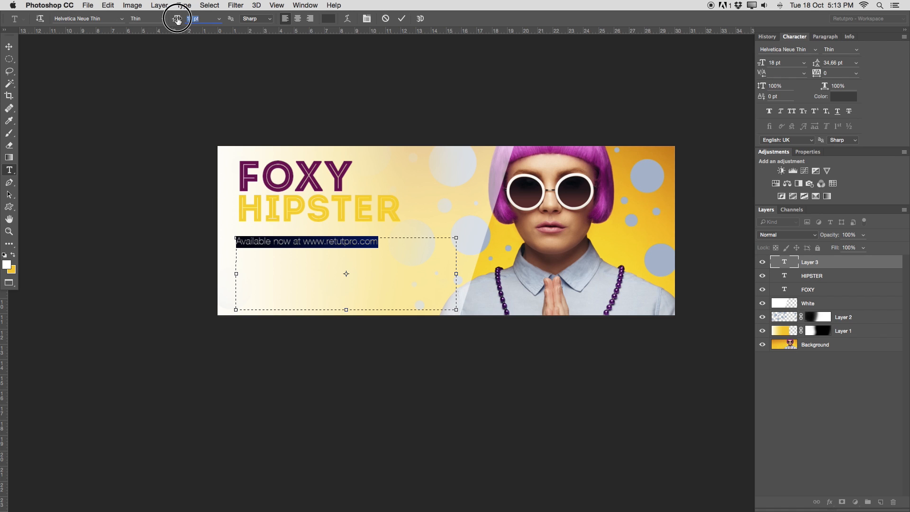
{"action": "left_click_drag", "start_coordinate": [177, 20], "coordinate": [159, 19]}
{"action": "type", "text": "19"}
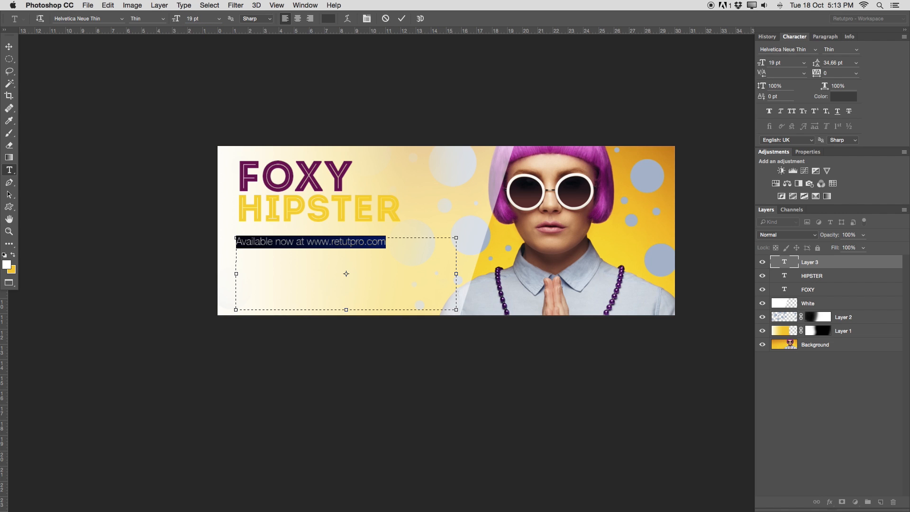
{"action": "left_click", "coordinate": [401, 19]}
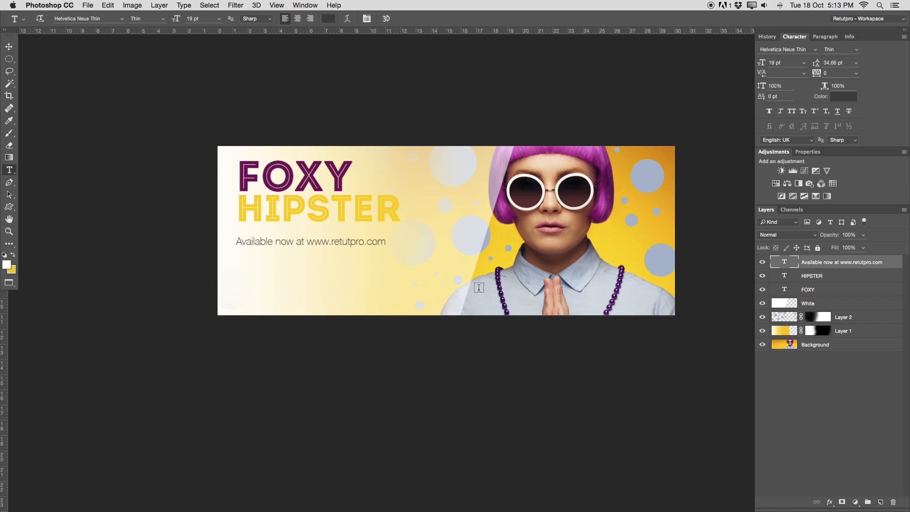
Move the website line up closer beneath HIPSTER and line it up with the title's left edge.
{"action": "key", "text": "v"}
{"action": "left_click_drag", "start_coordinate": [385, 248], "coordinate": [341, 236]}
{"action": "key", "text": "Down"}
{"action": "key", "text": "Down"}
{"action": "key", "text": "Down"}
{"action": "key", "text": "Up"}
{"action": "key", "text": "Up"}
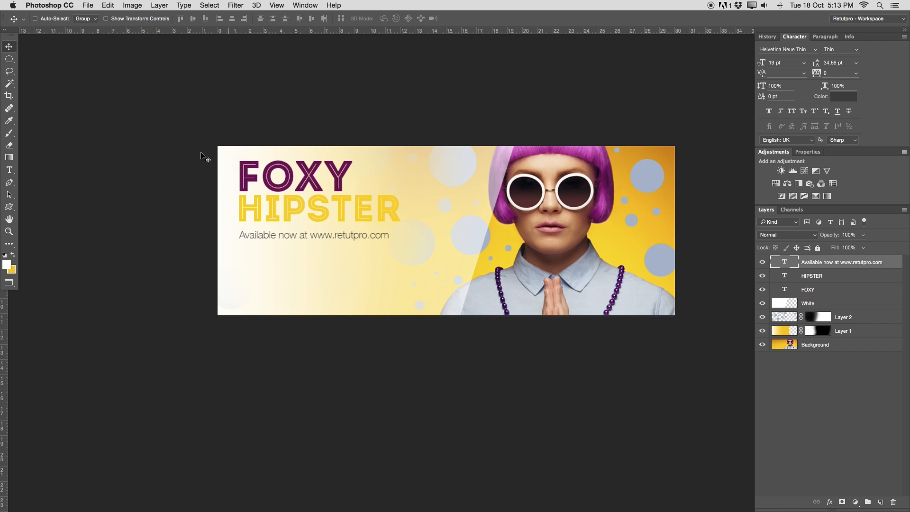
Duplicate the website line, place the copy beneath it and replace its text with "$19.99".
{"action": "key", "text": "super+j"}
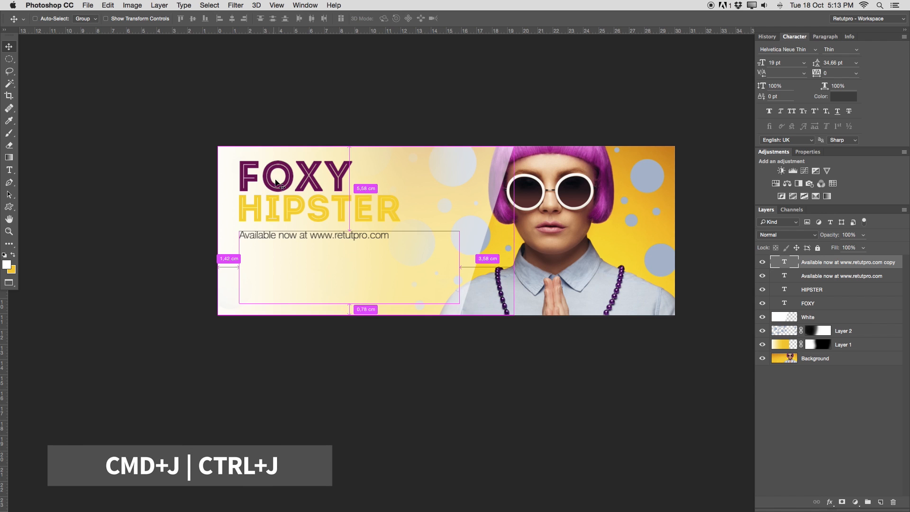
{"action": "left_click_drag", "start_coordinate": [294, 250], "coordinate": [298, 261]}
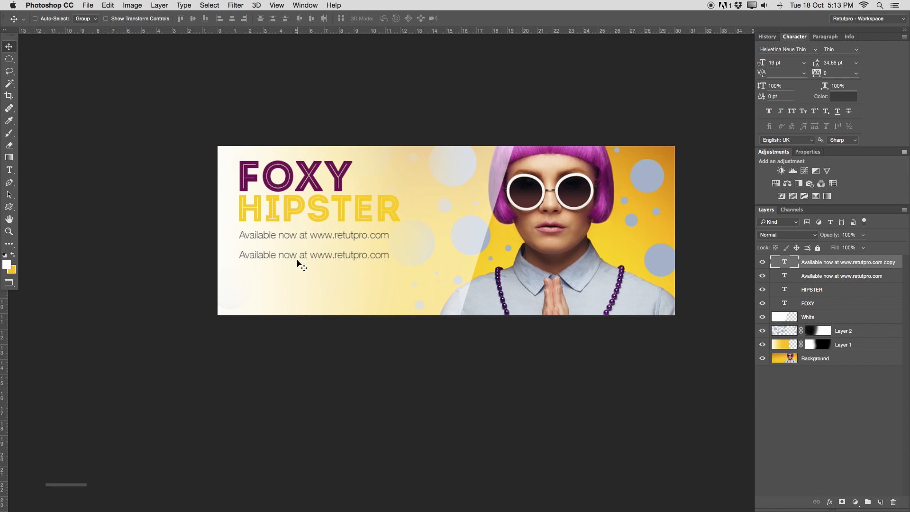
{"action": "key", "text": "t"}
{"action": "left_click", "coordinate": [304, 256]}
{"action": "left_click_drag", "start_coordinate": [403, 260], "coordinate": [201, 274]}
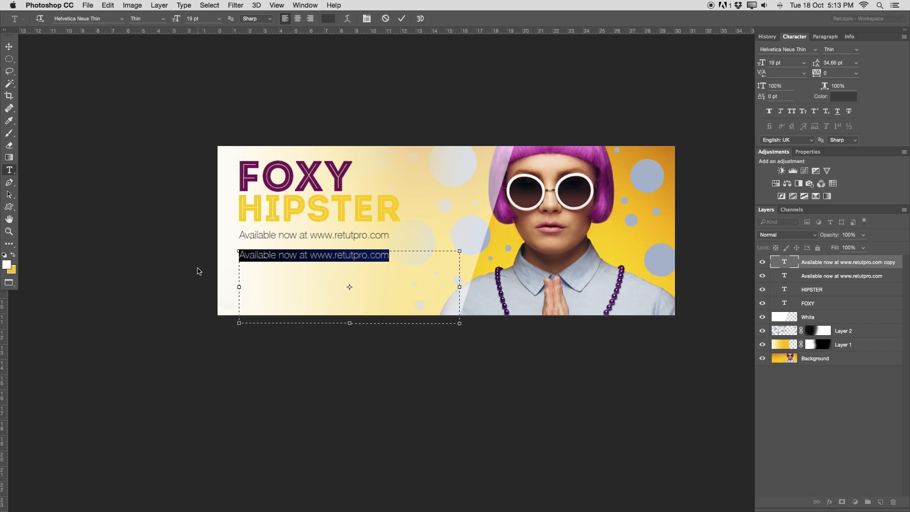
{"action": "type", "text": "$19.99"}
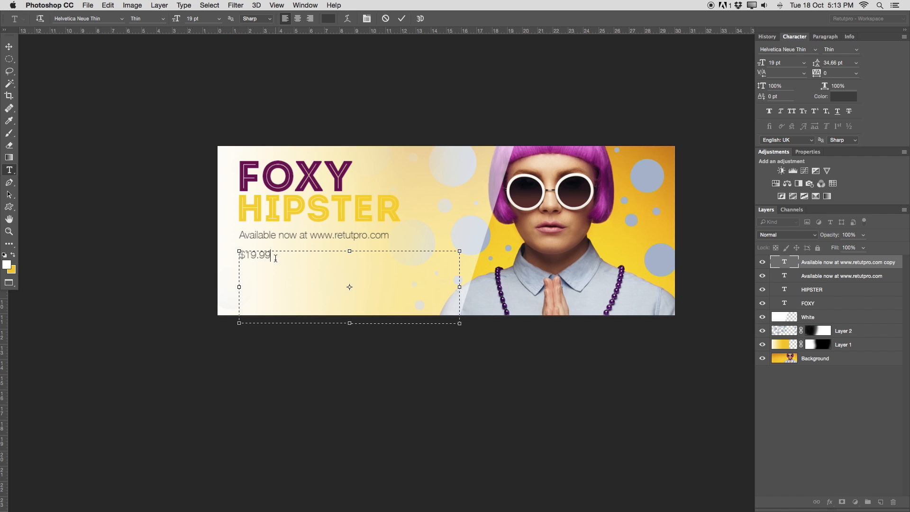
Set the $19.99 price text's size to 60 pt.
{"action": "left_click_drag", "start_coordinate": [275, 258], "coordinate": [227, 247]}
{"action": "left_click_drag", "start_coordinate": [182, 22], "coordinate": [209, 25]}
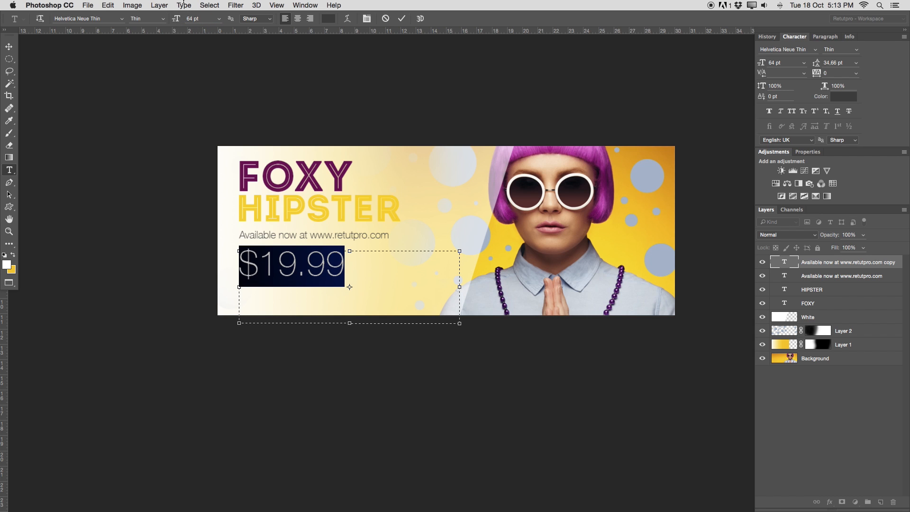
{"action": "left_click", "coordinate": [178, 20]}
{"action": "left_click", "coordinate": [194, 18]}
{"action": "type", "text": "60"}
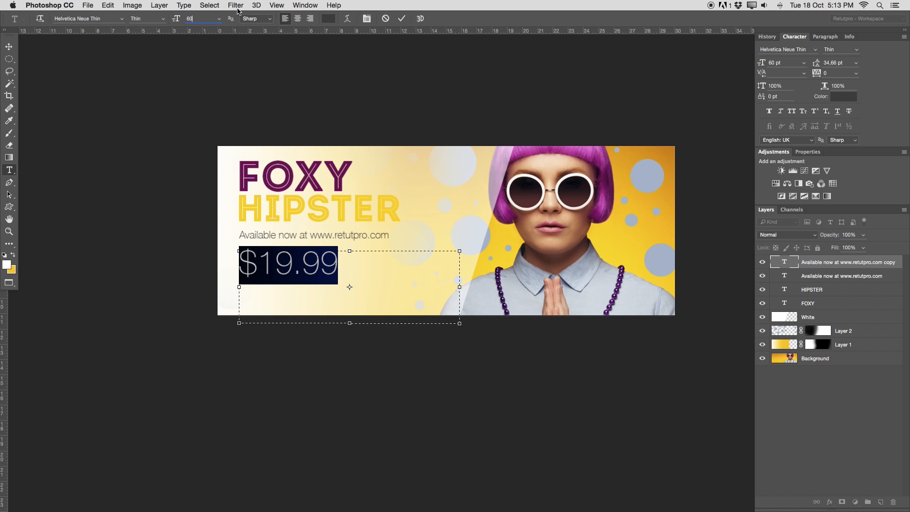
Apply the price's text size and nudge the $19.99 line up closer beneath the website line.
{"action": "left_click", "coordinate": [401, 19]}
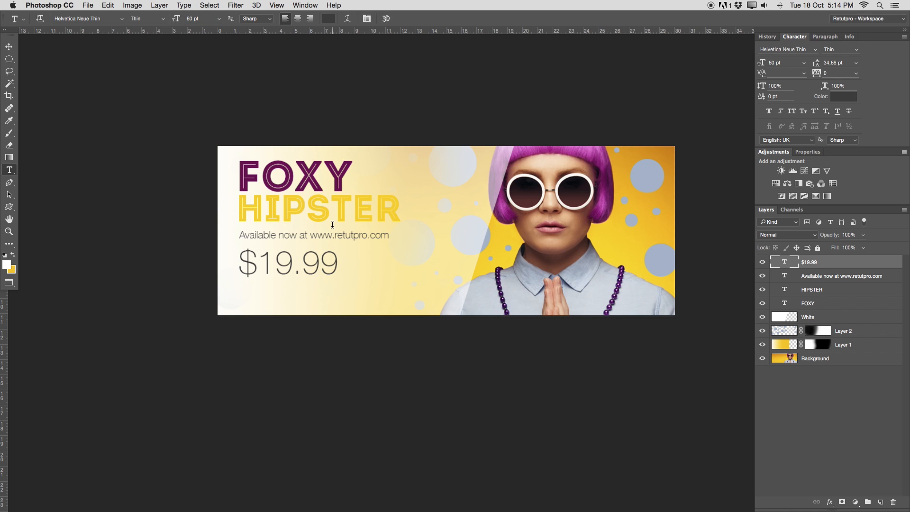
{"action": "key", "text": "v"}
{"action": "key", "text": "Up"}
{"action": "key", "text": "Up"}
{"action": "key", "text": "Up"}
{"action": "key", "text": "Up"}
{"action": "key", "text": "Up"}
{"action": "key", "text": "Up"}
{"action": "key", "text": "Up"}
{"action": "key", "text": "Up"}
{"action": "key", "text": "Up"}
{"action": "key", "text": "Up"}
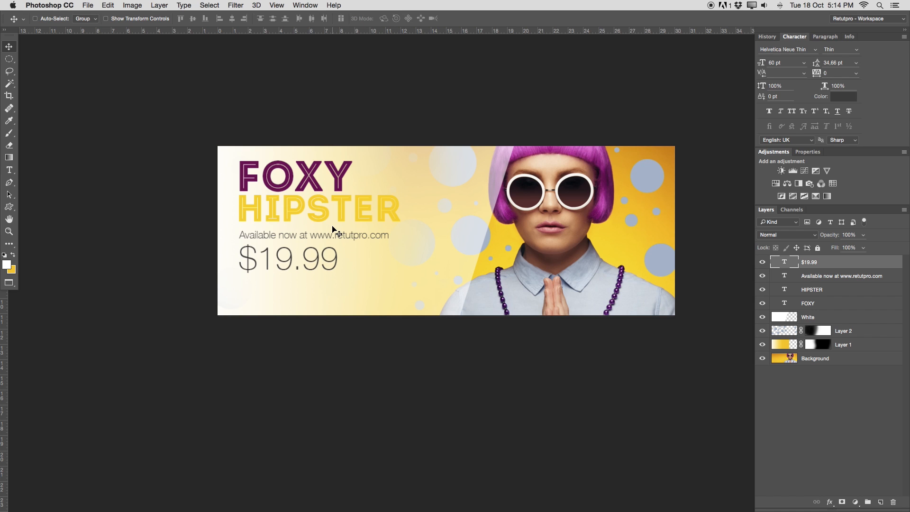
Duplicate the website line and place the copy directly beneath the $19.99 price, aligned with its left edge.
{"action": "key", "text": "super"}
{"action": "key", "text": "t"}
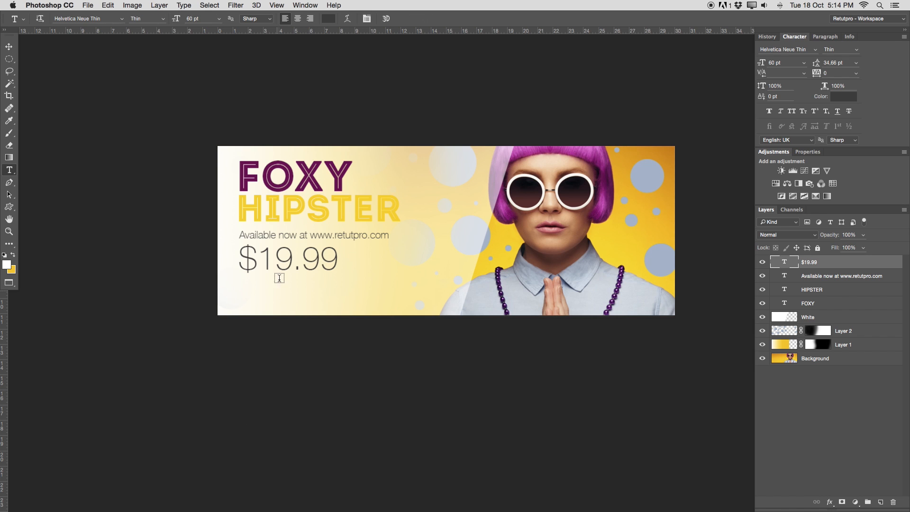
{"action": "left_click", "coordinate": [280, 236]}
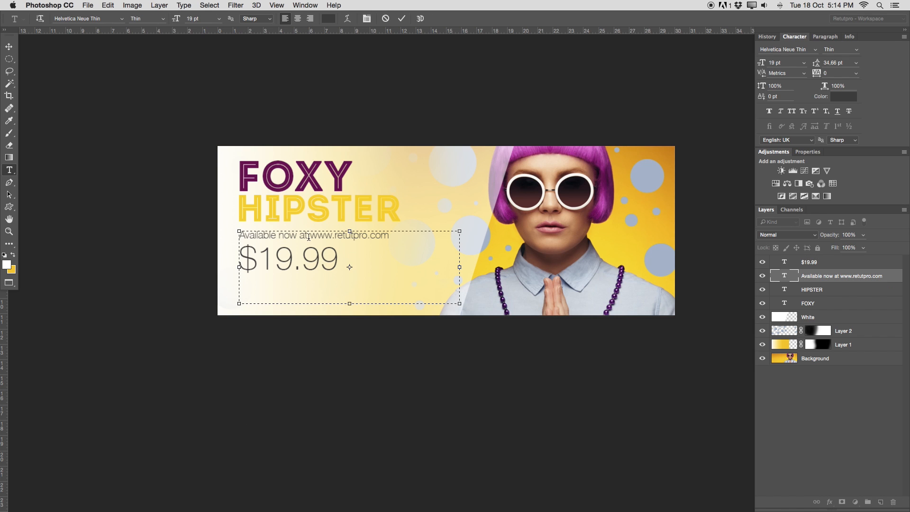
{"action": "key", "text": "super+Return"}
{"action": "key", "text": "v"}
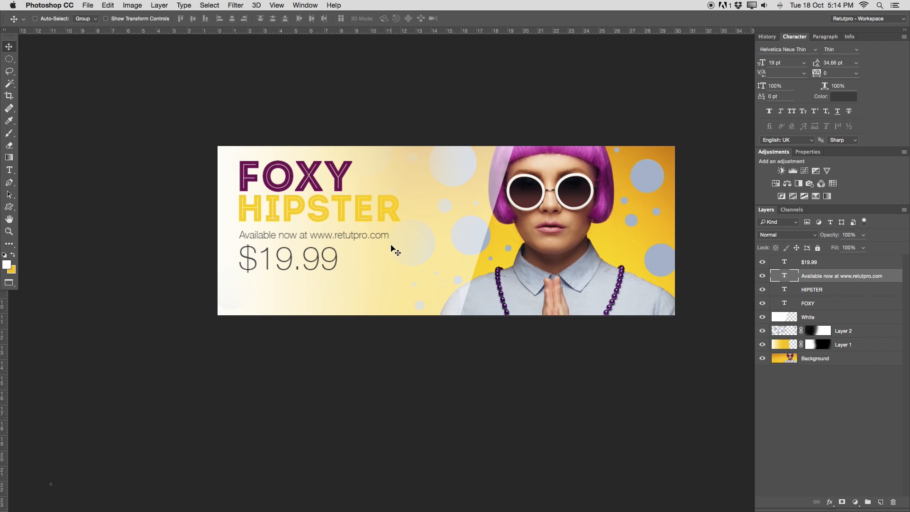
{"action": "key", "text": "super+j"}
{"action": "left_click_drag", "start_coordinate": [382, 245], "coordinate": [384, 282]}
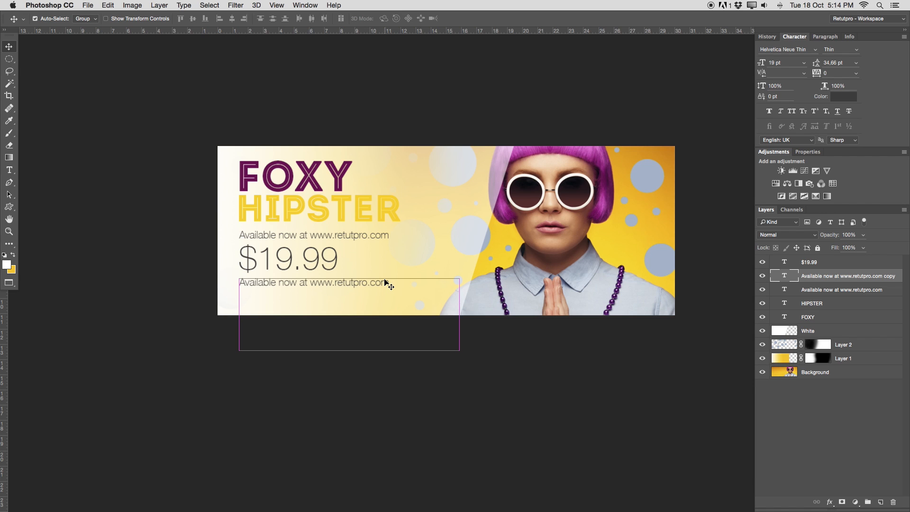
Duplicate the website line copy under the price and move the new copy down to form another line beneath it.
{"action": "key", "text": "super+j"}
{"action": "key", "text": "Down"}
{"action": "key", "text": "Down"}
{"action": "key", "text": "Down"}
{"action": "key", "text": "Down"}
{"action": "key", "text": "Down"}
{"action": "key", "text": "Down"}
{"action": "key", "text": "Down"}
{"action": "key", "text": "Down"}
{"action": "key", "text": "Down"}
{"action": "key", "text": "Down"}
{"action": "key", "text": "Down"}
{"action": "key", "text": "Down"}
{"action": "key", "text": "Down"}
{"action": "key", "text": "Down"}
{"action": "key", "text": "Down"}
{"action": "key", "text": "Down"}
{"action": "key", "text": "Down"}
{"action": "key", "text": "Down"}
{"action": "key", "text": "Down"}
{"action": "key", "text": "Down"}
{"action": "key", "text": "Up"}
{"action": "key", "text": "Up"}
{"action": "key", "text": "Up"}
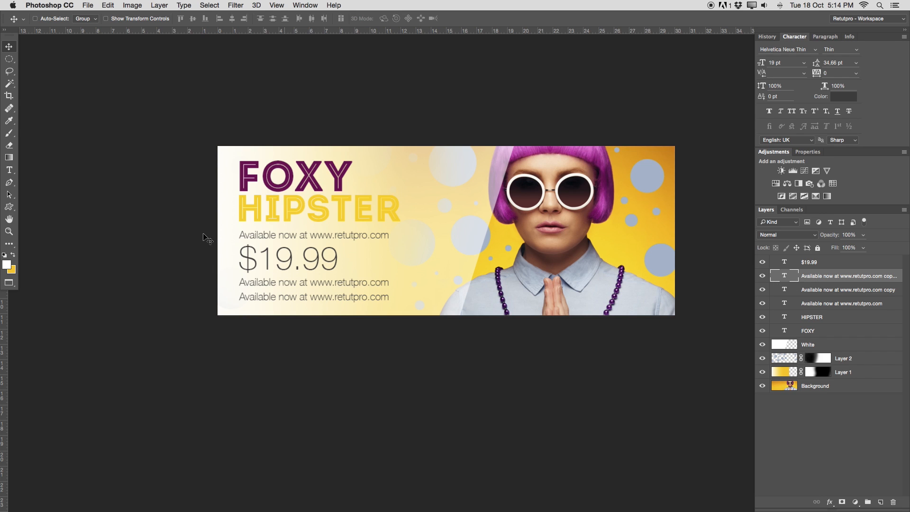
Replace the text of the website line copy directly beneath the price with "PRO TUTORIAL".
{"action": "left_click", "coordinate": [10, 170]}
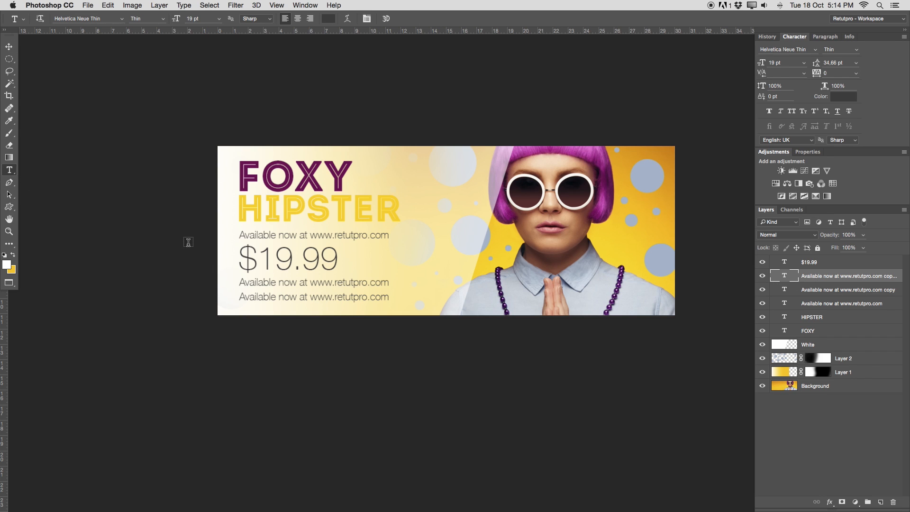
{"action": "left_click", "coordinate": [278, 286]}
{"action": "left_click_drag", "start_coordinate": [389, 282], "coordinate": [130, 249]}
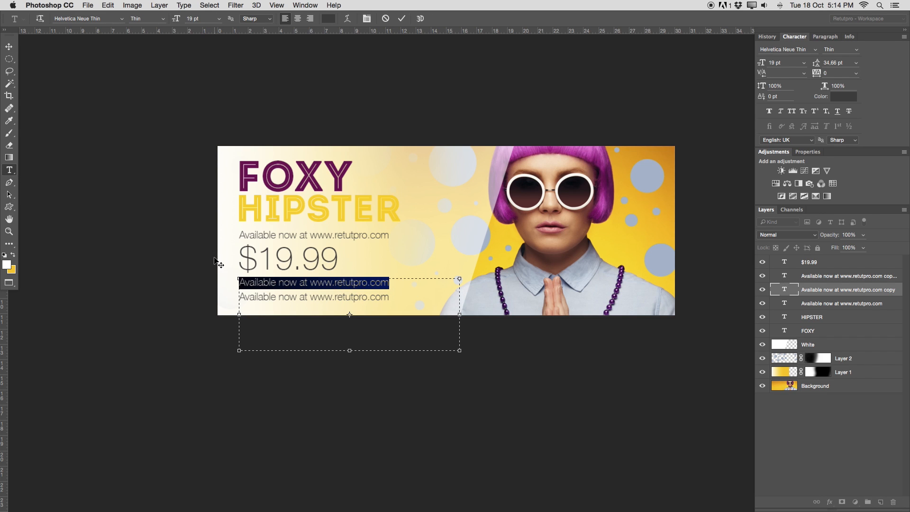
{"action": "type", "text": "PRO TUTORIAL"}
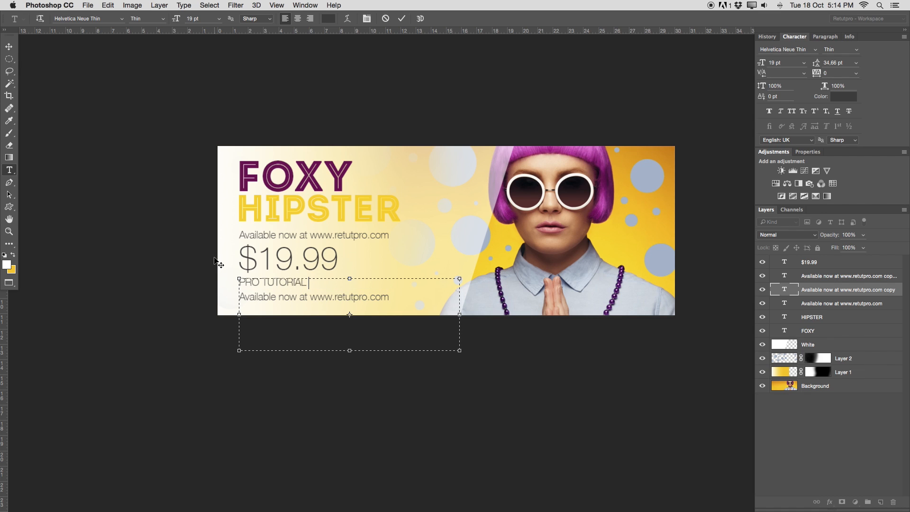
Set the tracking of the PRO TUTORIAL text to 100.
{"action": "key", "text": "super+a"}
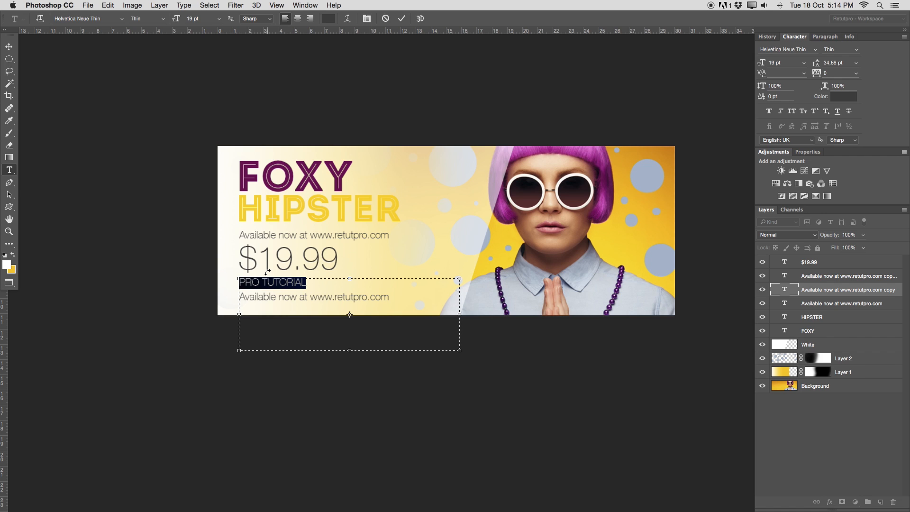
{"action": "left_click_drag", "start_coordinate": [319, 283], "coordinate": [217, 271]}
{"action": "left_click_drag", "start_coordinate": [822, 78], "coordinate": [821, 79]}
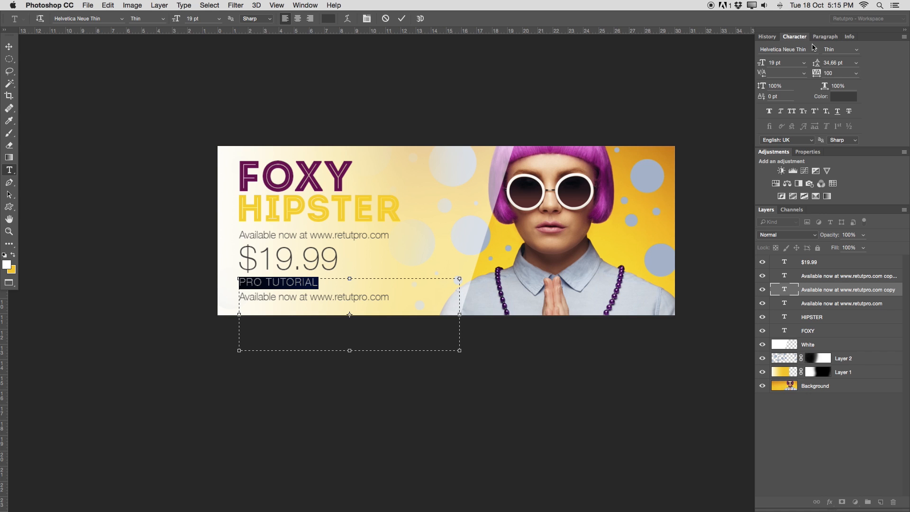
{"action": "left_click", "coordinate": [320, 4]}
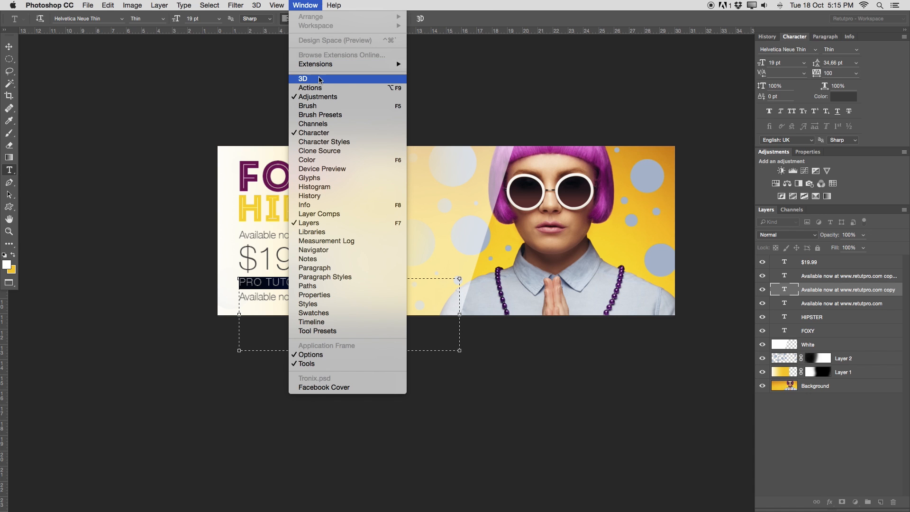
{"action": "left_click", "coordinate": [457, 102]}
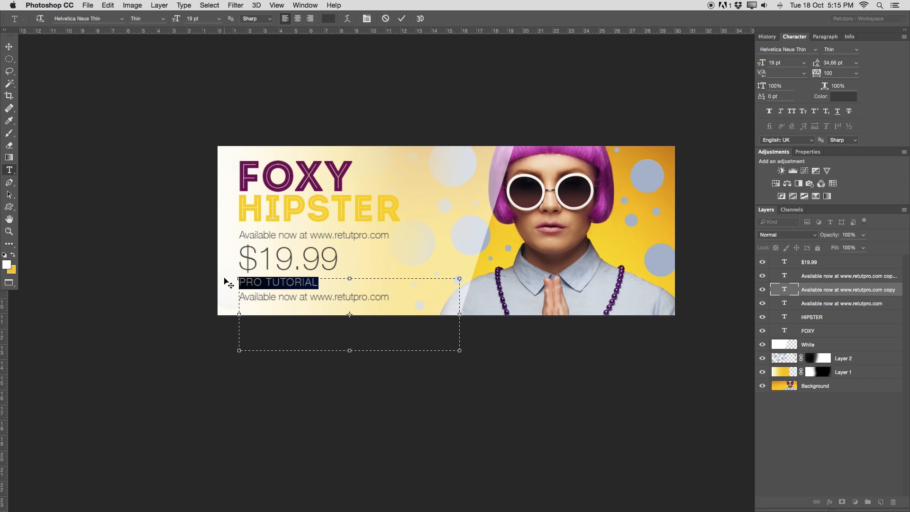
Change the PRO TUTORIAL text's font to Helvetica Neue Bold.
{"action": "left_click", "coordinate": [113, 22]}
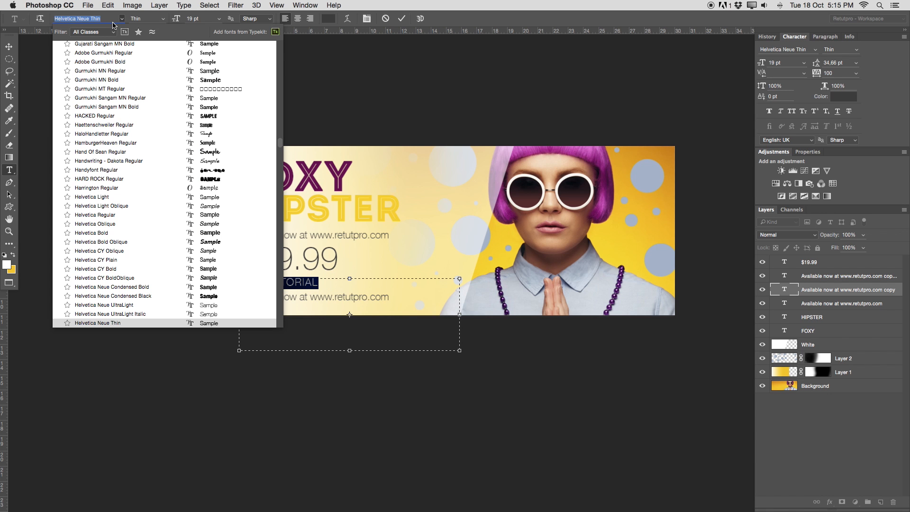
{"action": "left_click_drag", "start_coordinate": [281, 142], "coordinate": [285, 19]}
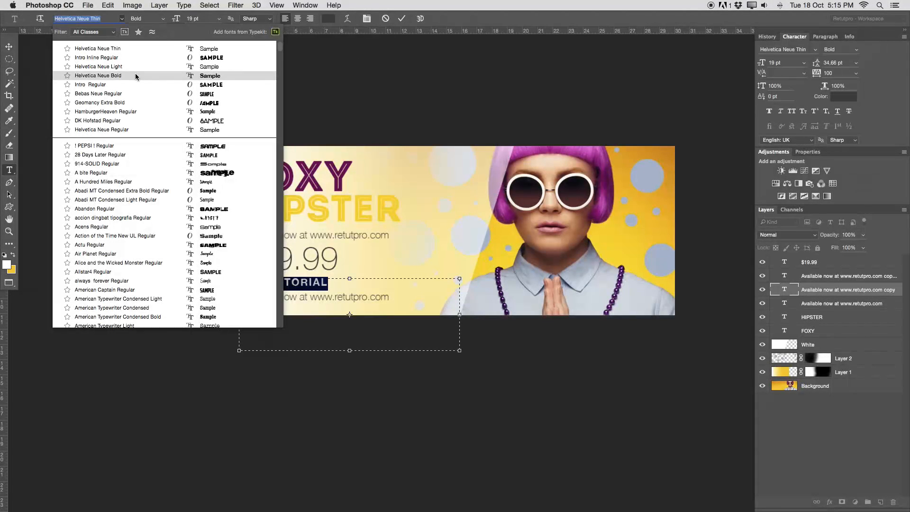
{"action": "left_click", "coordinate": [136, 76]}
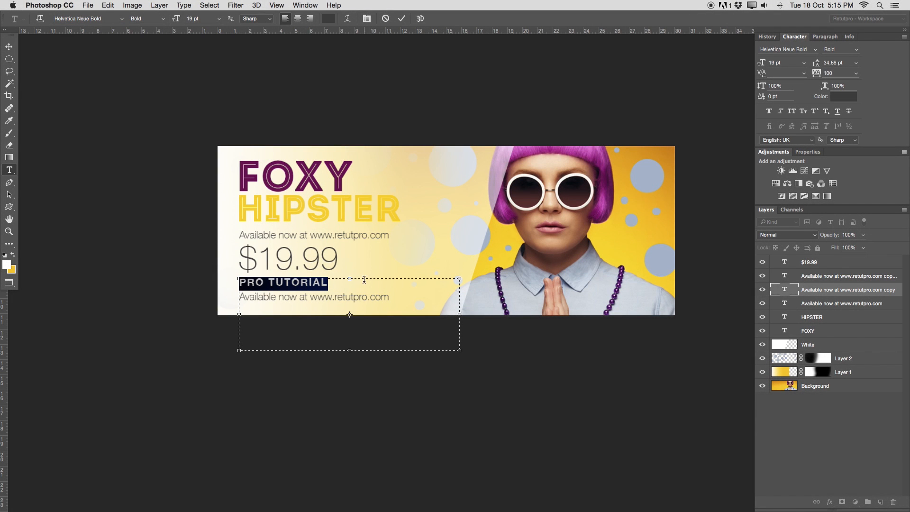
Set the PRO TUTORIAL text's tracking to -20 and nudge the line slightly closer to the price.
{"action": "left_click", "coordinate": [816, 73]}
{"action": "left_click_drag", "start_coordinate": [815, 73], "coordinate": [813, 75]}
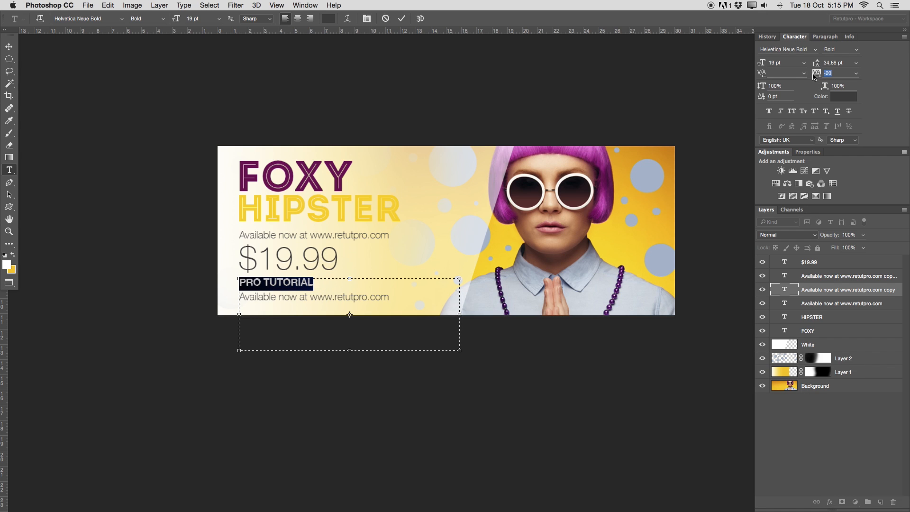
{"action": "left_click", "coordinate": [402, 19]}
{"action": "key", "text": "v"}
{"action": "key", "text": "Down"}
{"action": "key", "text": "Down"}
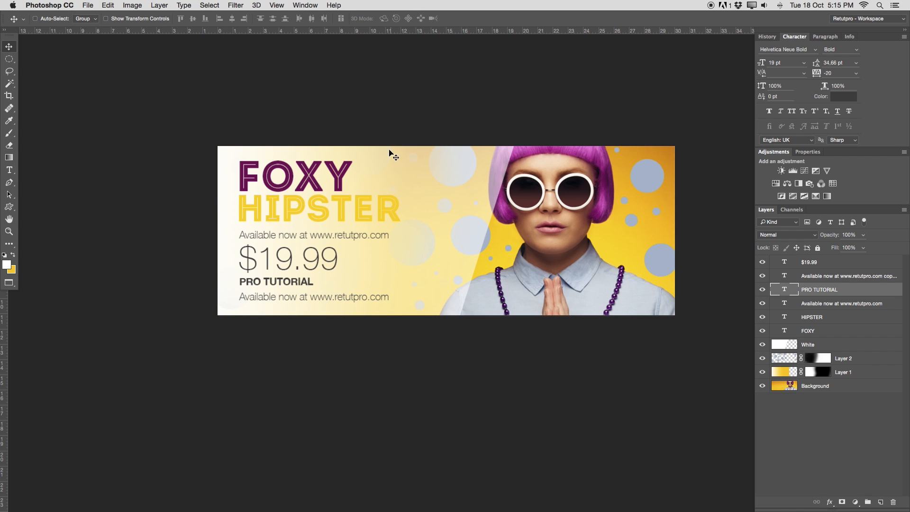
Replace the text of the lowest website line copy with "Foxy Hipster Pro Tutorial".
{"action": "key", "text": "t"}
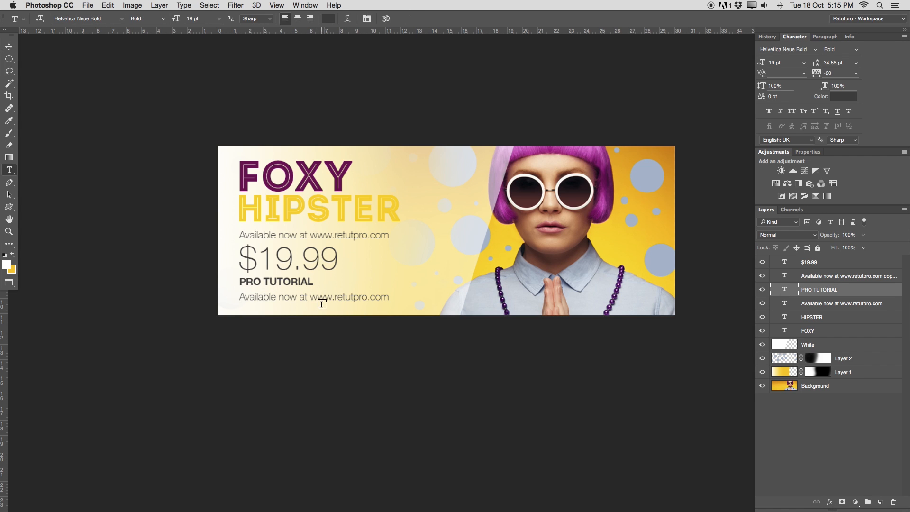
{"action": "left_click", "coordinate": [264, 298]}
{"action": "left_click_drag", "start_coordinate": [374, 292], "coordinate": [124, 304]}
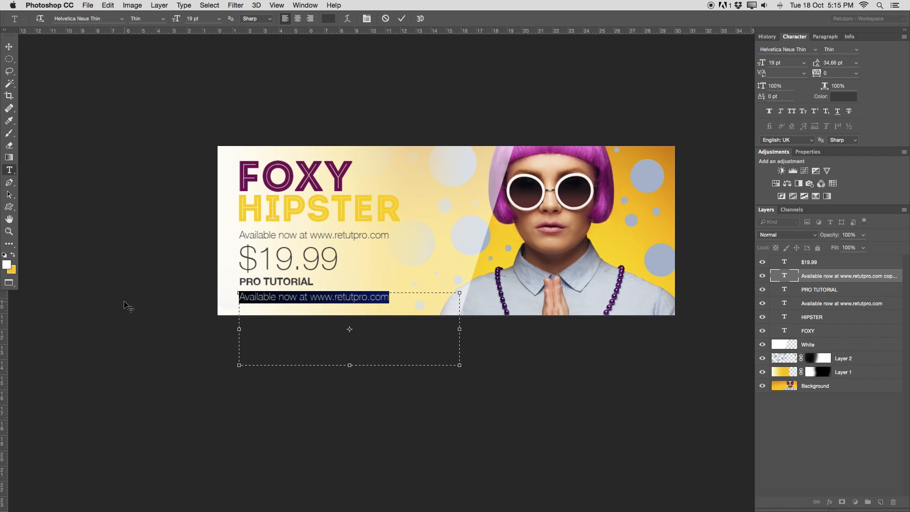
{"action": "key", "text": "BackSpace"}
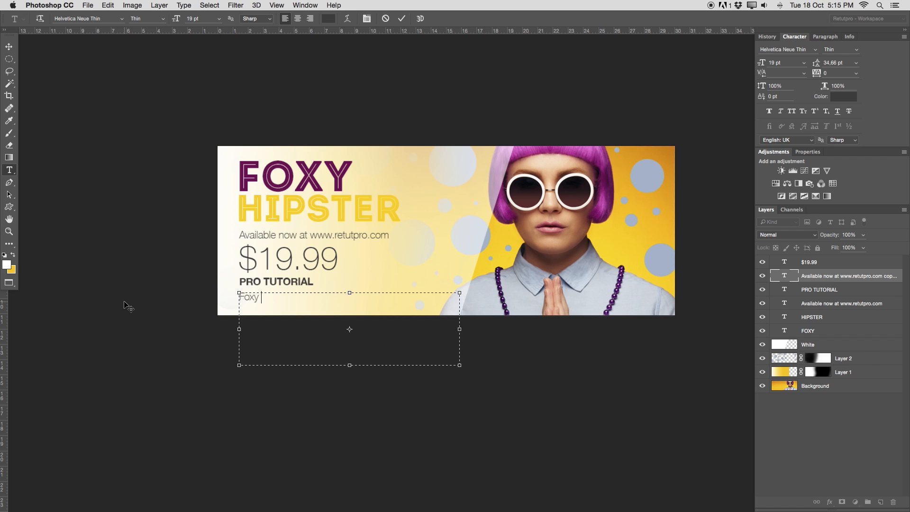
{"action": "type", "text": "Foxy Hio"}
{"action": "key", "text": "BackSpace"}
{"action": "type", "text": "rial"}
Set the Foxy Hipster Pro Tutorial line's tracking to 100 and move it up closer beneath PRO TUTORIAL.
{"action": "key", "text": "super+a"}
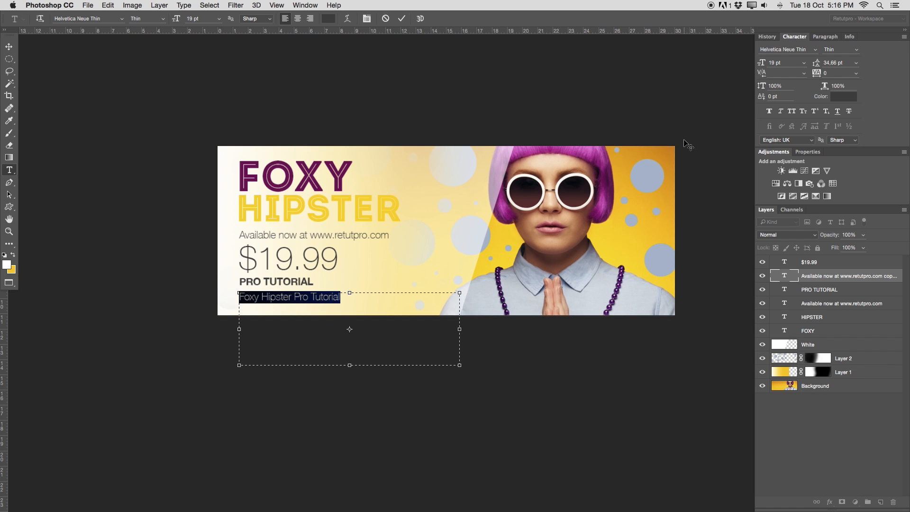
{"action": "left_click_drag", "start_coordinate": [815, 73], "coordinate": [820, 74]}
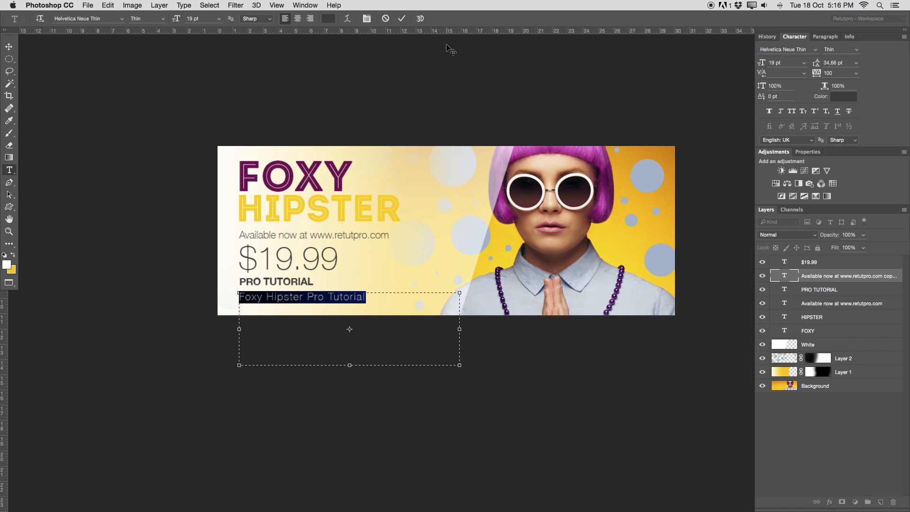
{"action": "left_click", "coordinate": [402, 18]}
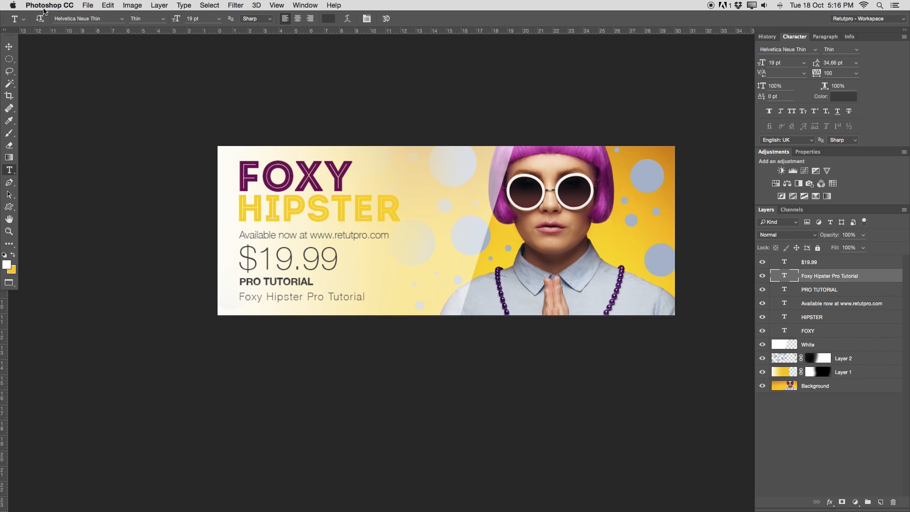
{"action": "key", "text": "v"}
{"action": "key", "text": "Up"}
{"action": "key", "text": "Up"}
{"action": "key", "text": "Up"}
{"action": "key", "text": "Up"}
{"action": "key", "text": "Up"}
{"action": "key", "text": "Up"}
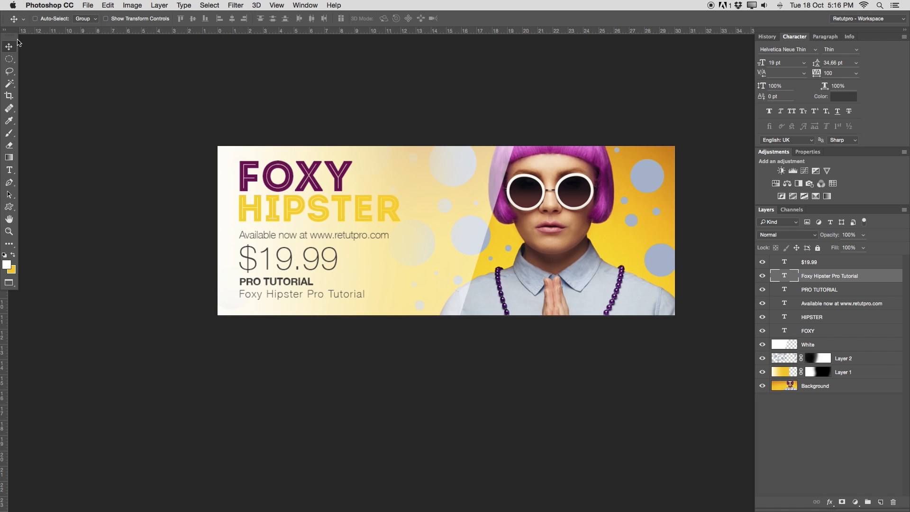
Nudge the website line beneath HIPSTER down slightly toward the price.
{"action": "key", "text": "t"}
{"action": "left_click", "coordinate": [300, 238]}
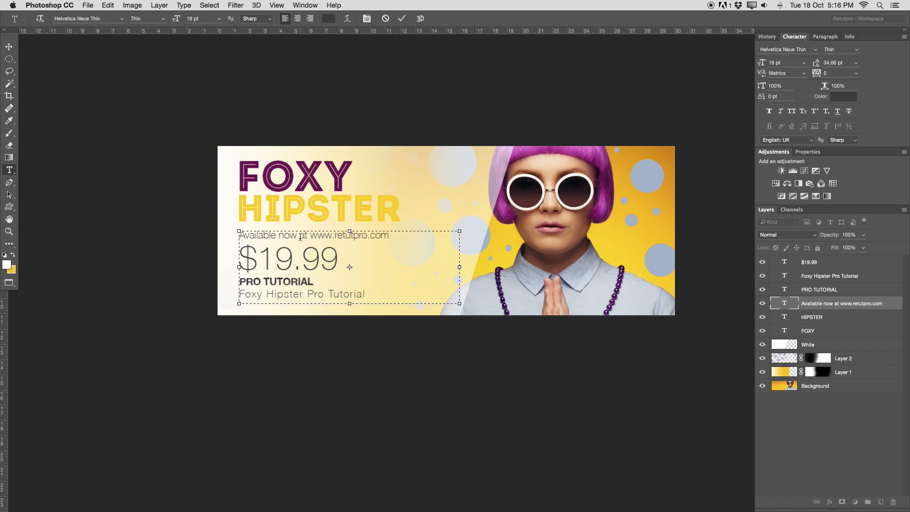
{"action": "left_click", "coordinate": [402, 18]}
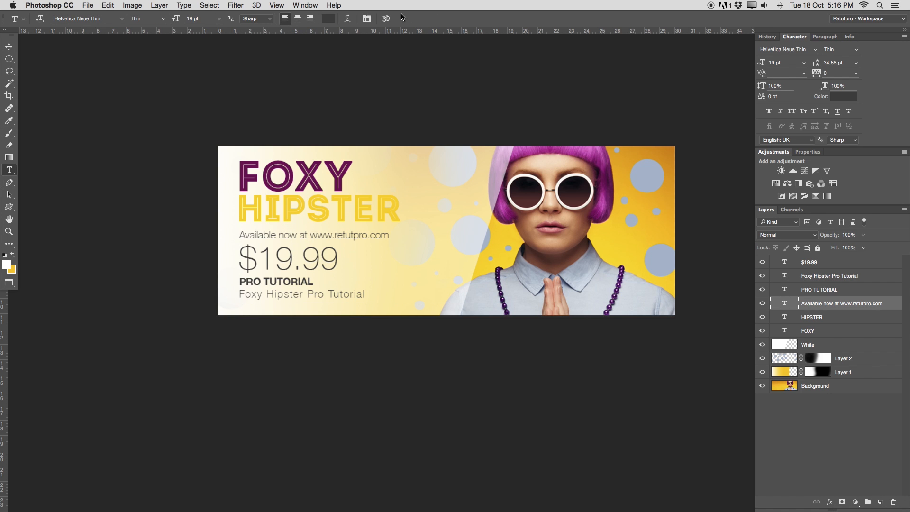
{"action": "key", "text": "v"}
{"action": "key", "text": "Down"}
{"action": "key", "text": "Down"}
{"action": "key", "text": "Down"}
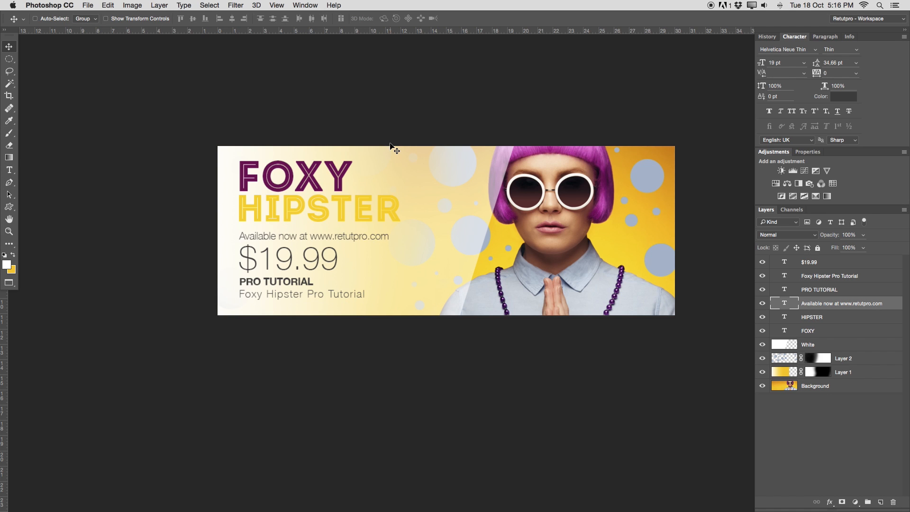
{"action": "key", "text": "Up"}
Group all six text layers, from FOXY up to $19.99, into one layer group.
{"action": "key", "text": "z"}
{"action": "left_click_drag", "start_coordinate": [382, 197], "coordinate": [343, 196]}
{"action": "left_click", "coordinate": [360, 210]}
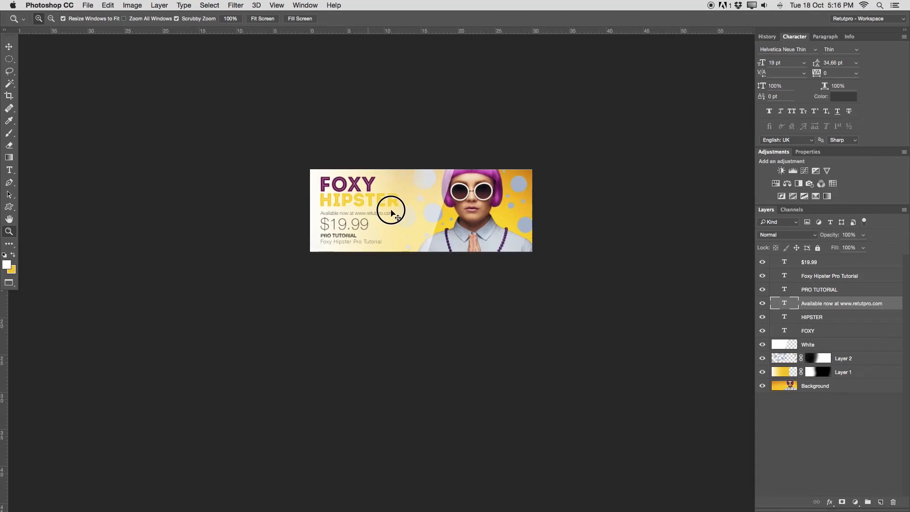
{"action": "left_click", "coordinate": [376, 194]}
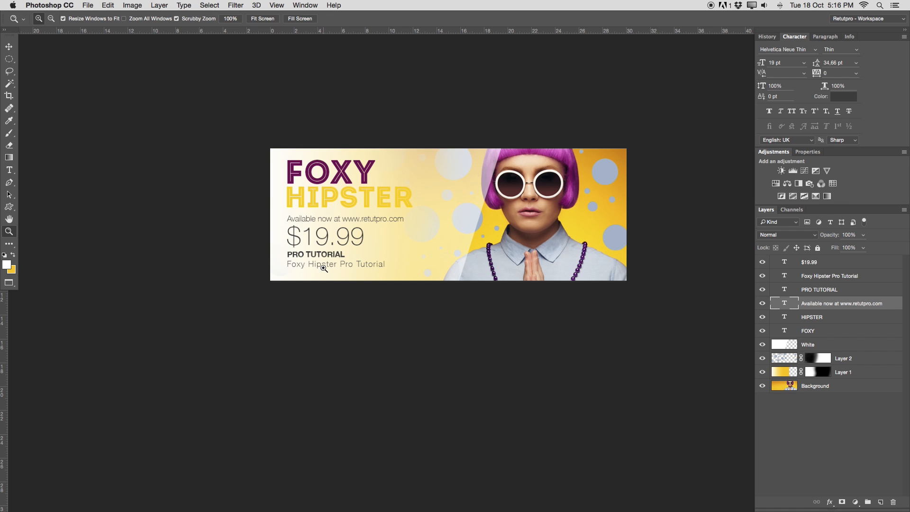
{"action": "left_click", "coordinate": [825, 335]}
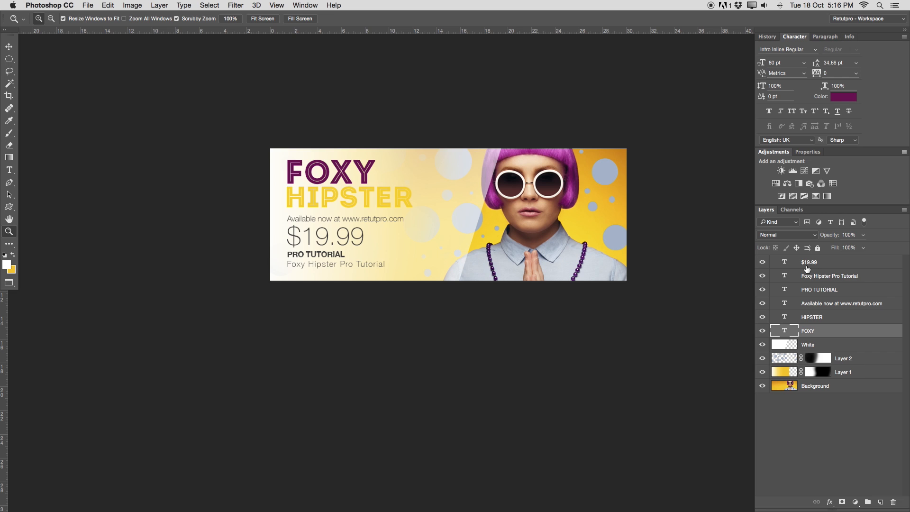
{"action": "left_click", "coordinate": [810, 317], "text": "shift"}
{"action": "left_click", "coordinate": [811, 303], "text": "shift"}
{"action": "left_click", "coordinate": [813, 289], "text": "shift"}
{"action": "left_click", "coordinate": [815, 276], "text": "shift"}
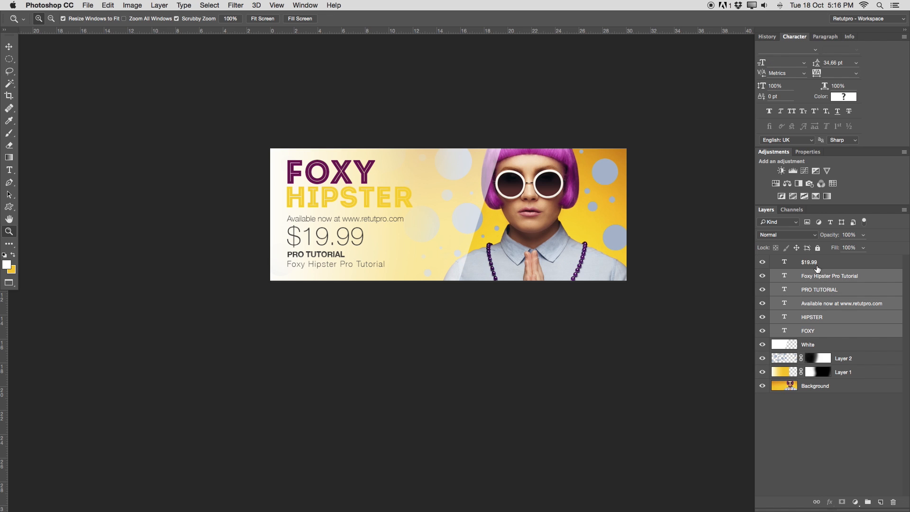
{"action": "left_click", "coordinate": [816, 263], "text": "shift"}
{"action": "key", "text": "super+g"}
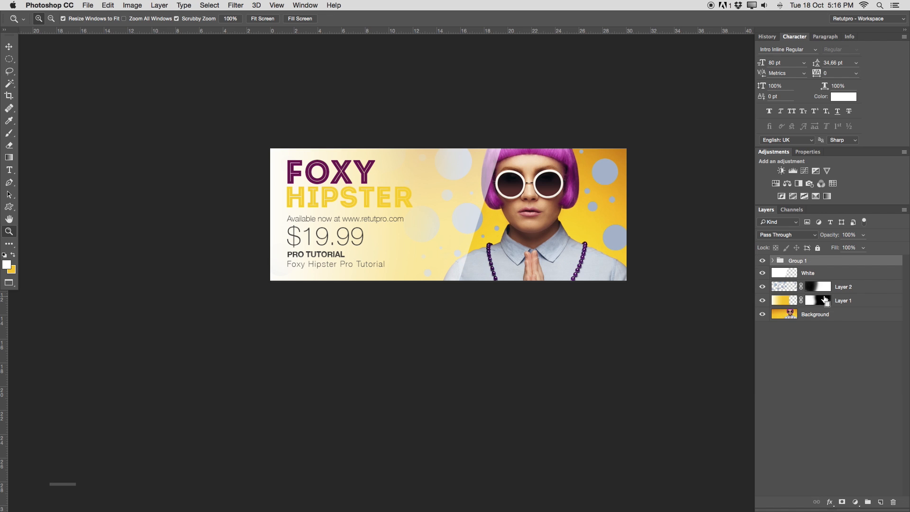
Move the grouped text block slightly down and to the right on the cover.
{"action": "key", "text": "v"}
{"action": "left_click_drag", "start_coordinate": [399, 207], "coordinate": [411, 192]}
{"action": "key", "text": "Right"}
{"action": "key", "text": "Right"}
{"action": "key", "text": "Right"}
{"action": "key", "text": "Right"}
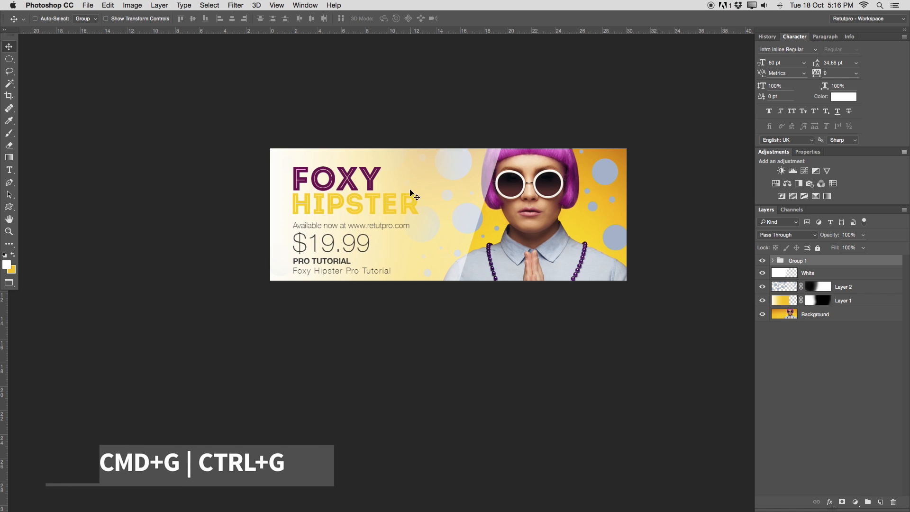
Nudge the grouped text block up on the cover, leaving more room beneath the Foxy Hipster Pro Tutorial line.
{"action": "key", "text": "Up"}
{"action": "key", "text": "Up"}
{"action": "key", "text": "Up"}
{"action": "key", "text": "Up"}
{"action": "key", "text": "Up"}
{"action": "key", "text": "Up"}
{"action": "key", "text": "Up"}
{"action": "key", "text": "Up"}
{"action": "key", "text": "Up"}
{"action": "key", "text": "Up"}
{"action": "key", "text": "Up"}
{"action": "key", "text": "Up"}
{"action": "key", "text": "Up"}
{"action": "key", "text": "Up"}
{"action": "key", "text": "Left"}
{"action": "key", "text": "Down"}
{"action": "key", "text": "Left"}
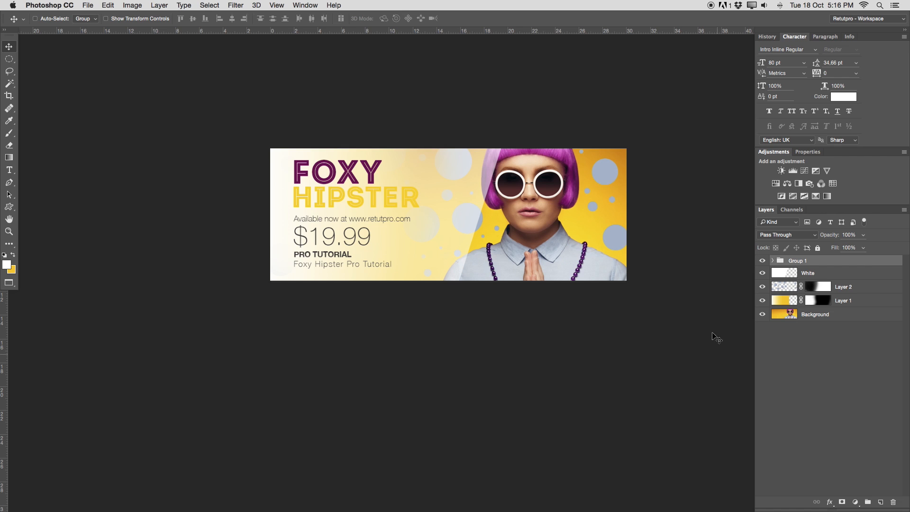
Group the White, Layer 2, Layer 1 and Background layers into one layer group.
{"action": "left_click", "coordinate": [796, 274]}
{"action": "left_click", "coordinate": [846, 290], "text": "super"}
{"action": "left_click", "coordinate": [846, 304], "text": "super"}
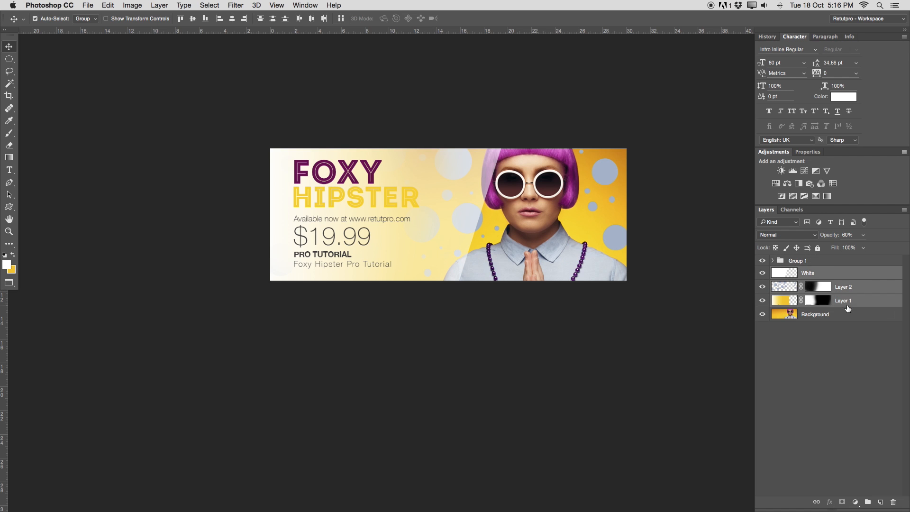
{"action": "left_click", "coordinate": [846, 312], "text": "super"}
{"action": "key", "text": "super+g"}
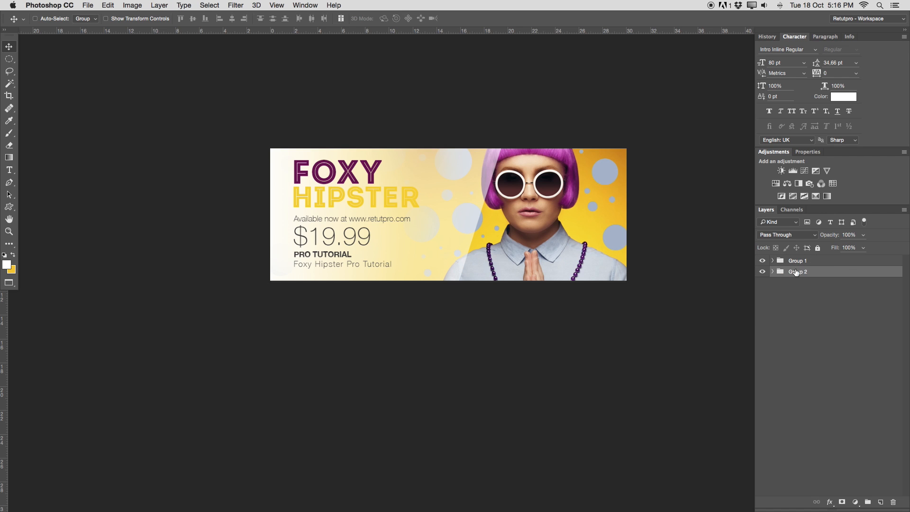
Rename the image layers' group Background and the text layers' group Text.
{"action": "type", "text": "Background"}
{"action": "key", "text": "Return"}
{"action": "double_click", "coordinate": [796, 261]}
{"action": "key", "text": "BackSpace"}
{"action": "key", "text": "Return"}
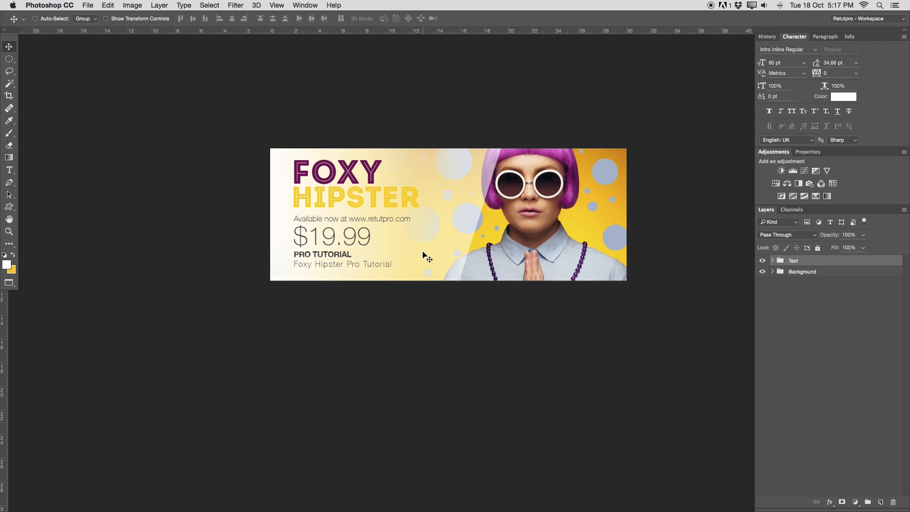
Move the Text group about 0.53 cm to the right on the cover.
{"action": "left_click", "coordinate": [797, 273]}
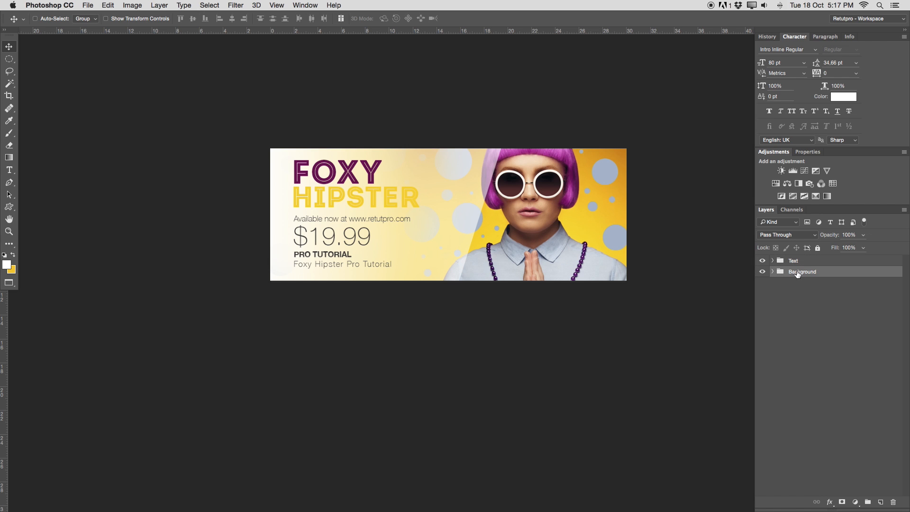
{"action": "mouse_move", "coordinate": [556, 253]}
{"action": "left_mouse_down"}
{"action": "mouse_move", "coordinate": [542, 259]}
{"action": "mouse_move", "coordinate": [552, 260]}
{"action": "left_mouse_up"}
{"action": "key", "text": "x"}
{"action": "key", "text": "z"}
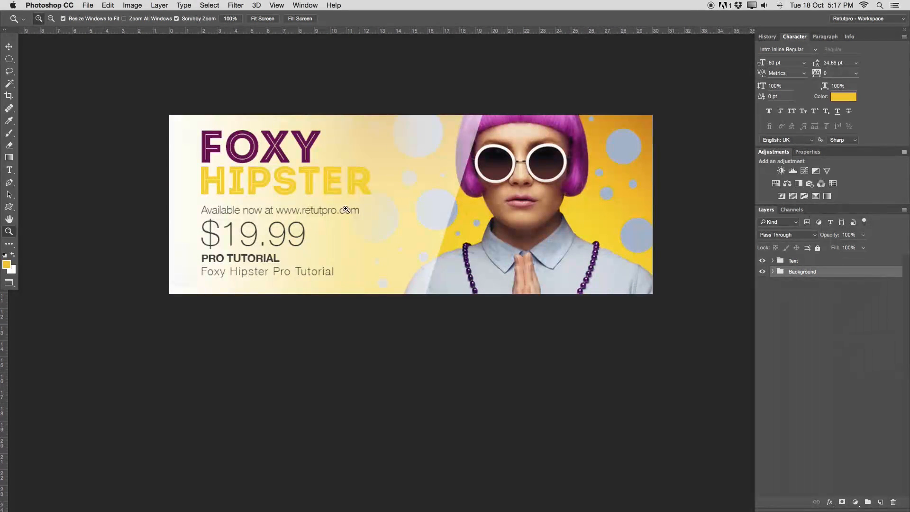
{"action": "left_click", "coordinate": [801, 261]}
{"action": "key", "text": "v"}
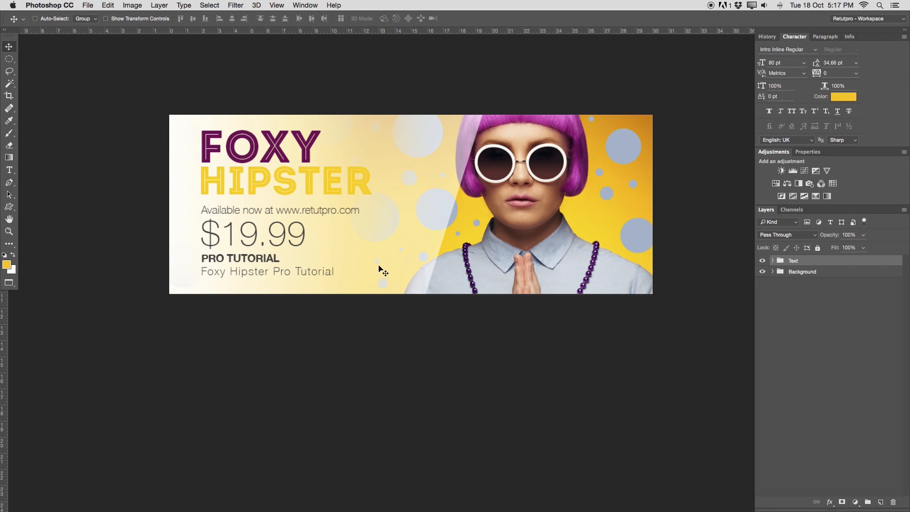
{"action": "left_click_drag", "start_coordinate": [383, 272], "coordinate": [391, 270]}
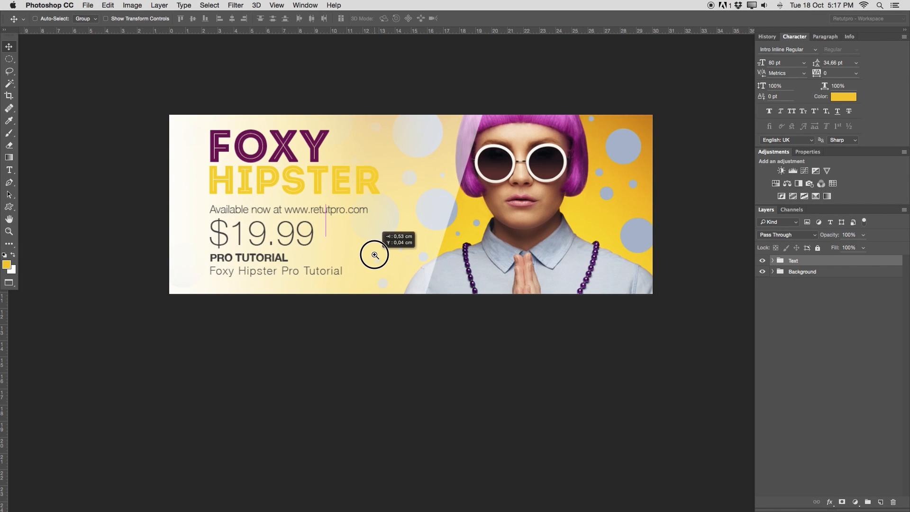
Shift the White layer inside the Background group slightly left so its slanted edge covers less of the portrait.
{"action": "left_click", "coordinate": [773, 272]}
{"action": "left_click", "coordinate": [821, 284]}
{"action": "left_click_drag", "start_coordinate": [472, 231], "coordinate": [456, 228]}
{"action": "left_click_drag", "start_coordinate": [563, 257], "coordinate": [563, 259]}
Scale up the portrait photo on the Background layer slightly, extending it toward the upper left.
{"action": "left_click", "coordinate": [812, 325]}
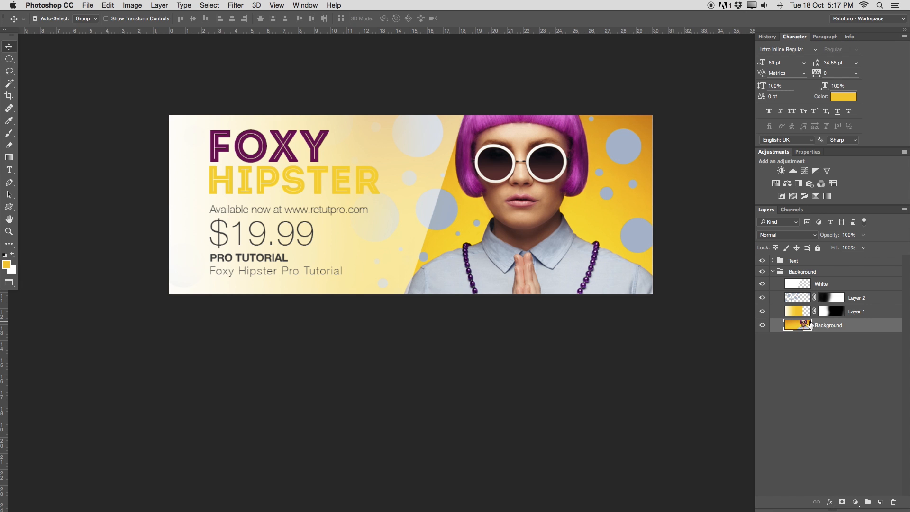
{"action": "key", "text": "ctrl+t"}
{"action": "left_click_drag", "start_coordinate": [170, 114], "coordinate": [134, 105]}
{"action": "key", "text": "Return"}
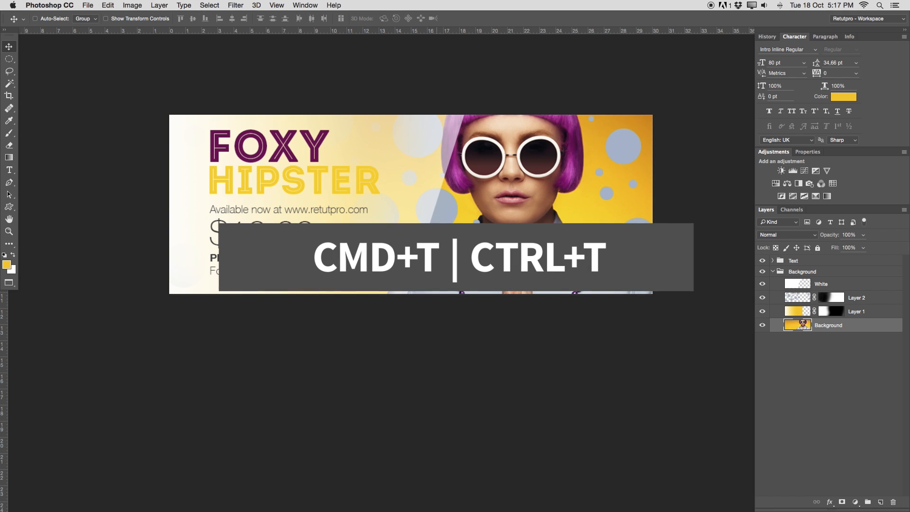
Paint white with a soft brush on Layer 2's mask to reveal more circles around and behind the text.
{"action": "key", "text": "z"}
{"action": "left_click", "coordinate": [804, 299]}
{"action": "key", "text": "d"}
{"action": "key", "text": "b"}
{"action": "key", "text": "bracketleft"}
{"action": "key", "text": "bracketleft"}
{"action": "key", "text": "bracketleft"}
{"action": "key", "text": "bracketleft"}
{"action": "key", "text": "x"}
{"action": "mouse_move", "coordinate": [378, 212]}
{"action": "left_mouse_down"}
{"action": "mouse_move", "coordinate": [400, 192]}
{"action": "mouse_move", "coordinate": [387, 288]}
{"action": "mouse_move", "coordinate": [381, 208]}
{"action": "mouse_move", "coordinate": [398, 155]}
{"action": "mouse_move", "coordinate": [414, 177]}
{"action": "mouse_move", "coordinate": [418, 230]}
{"action": "mouse_move", "coordinate": [405, 309]}
{"action": "mouse_move", "coordinate": [399, 154]}
{"action": "mouse_move", "coordinate": [360, 128]}
{"action": "mouse_move", "coordinate": [366, 146]}
{"action": "mouse_move", "coordinate": [345, 83]}
{"action": "left_mouse_up"}
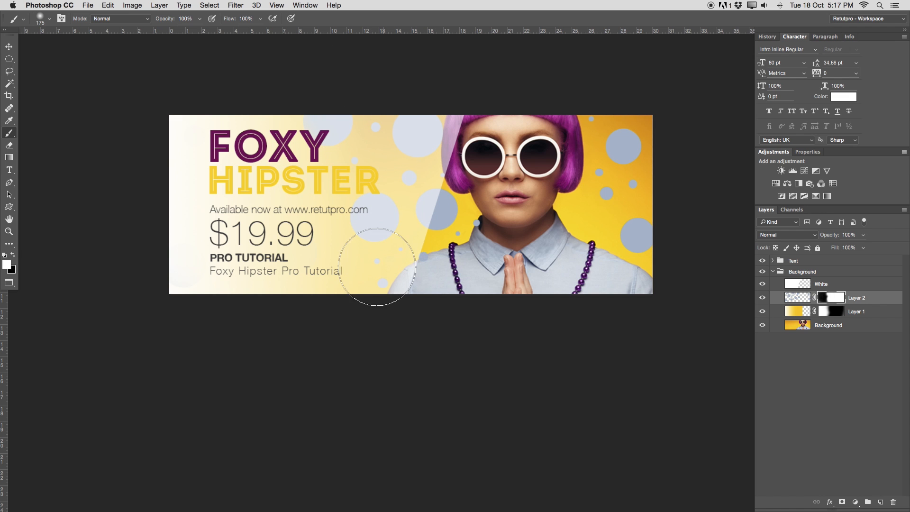
{"action": "left_click_drag", "start_coordinate": [390, 239], "coordinate": [402, 112]}
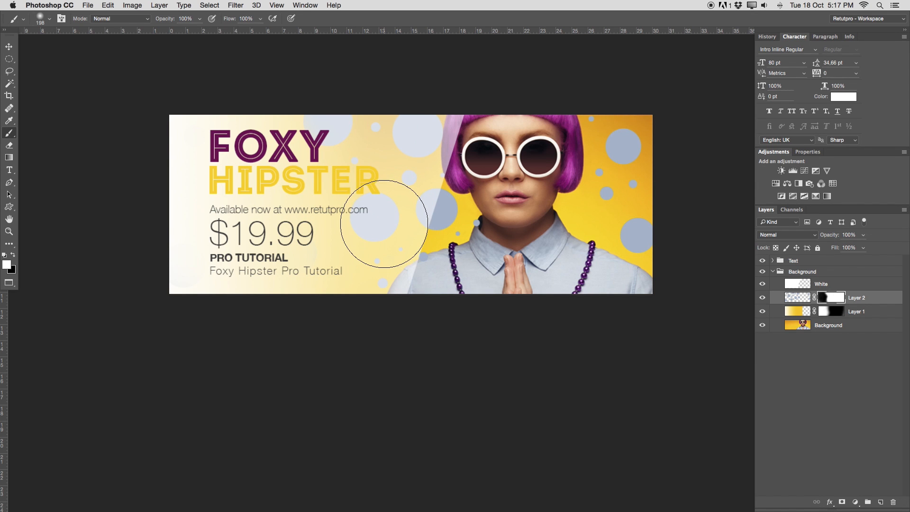
{"action": "key", "text": "z"}
{"action": "left_click_drag", "start_coordinate": [406, 244], "coordinate": [395, 240]}
{"action": "left_click_drag", "start_coordinate": [468, 204], "coordinate": [498, 254]}
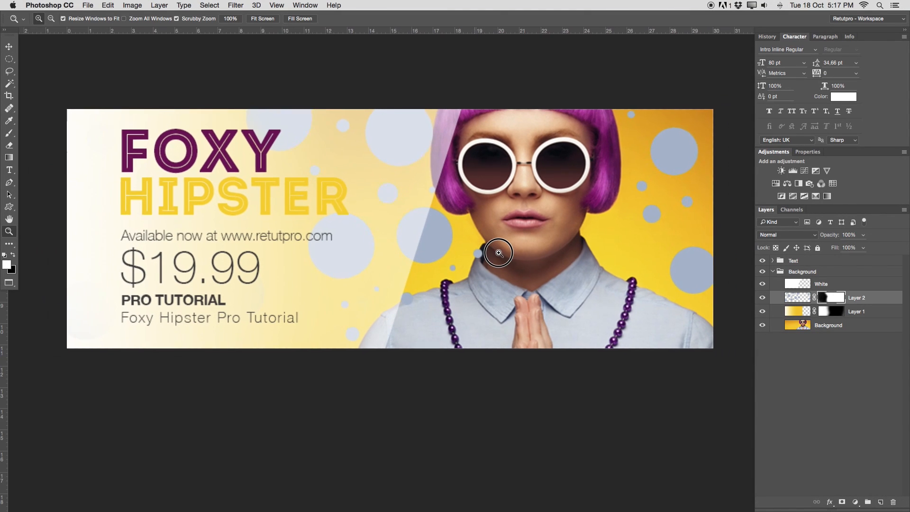